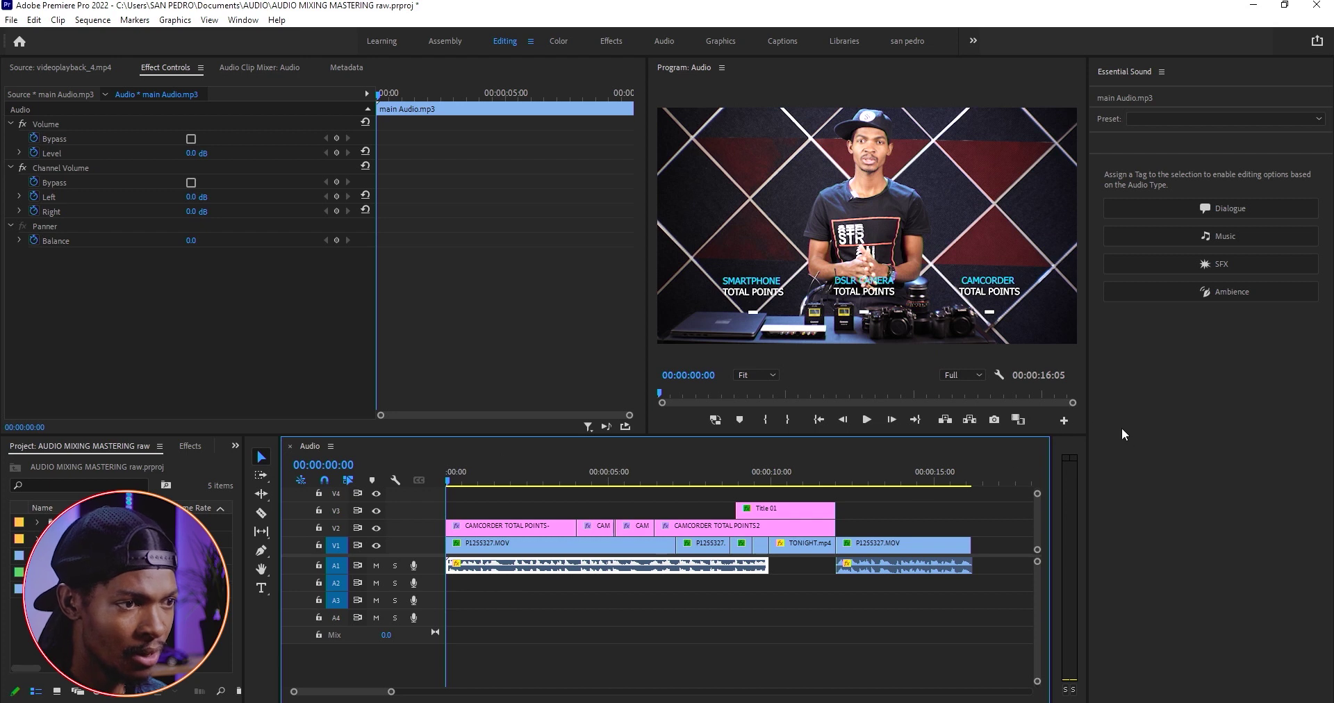
# Step: Bring up the Essential Sound controls for the audio clip
pyautogui.click(1202, 417)
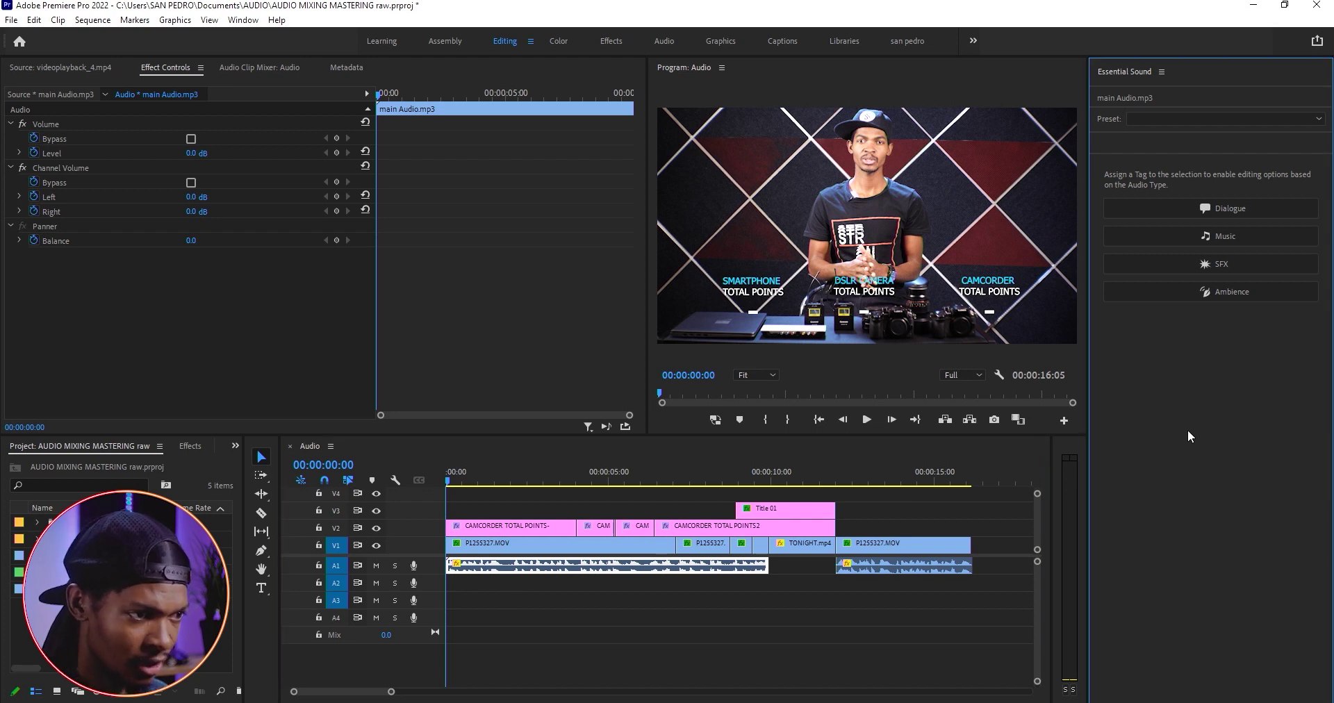
pyautogui.click(242, 20)
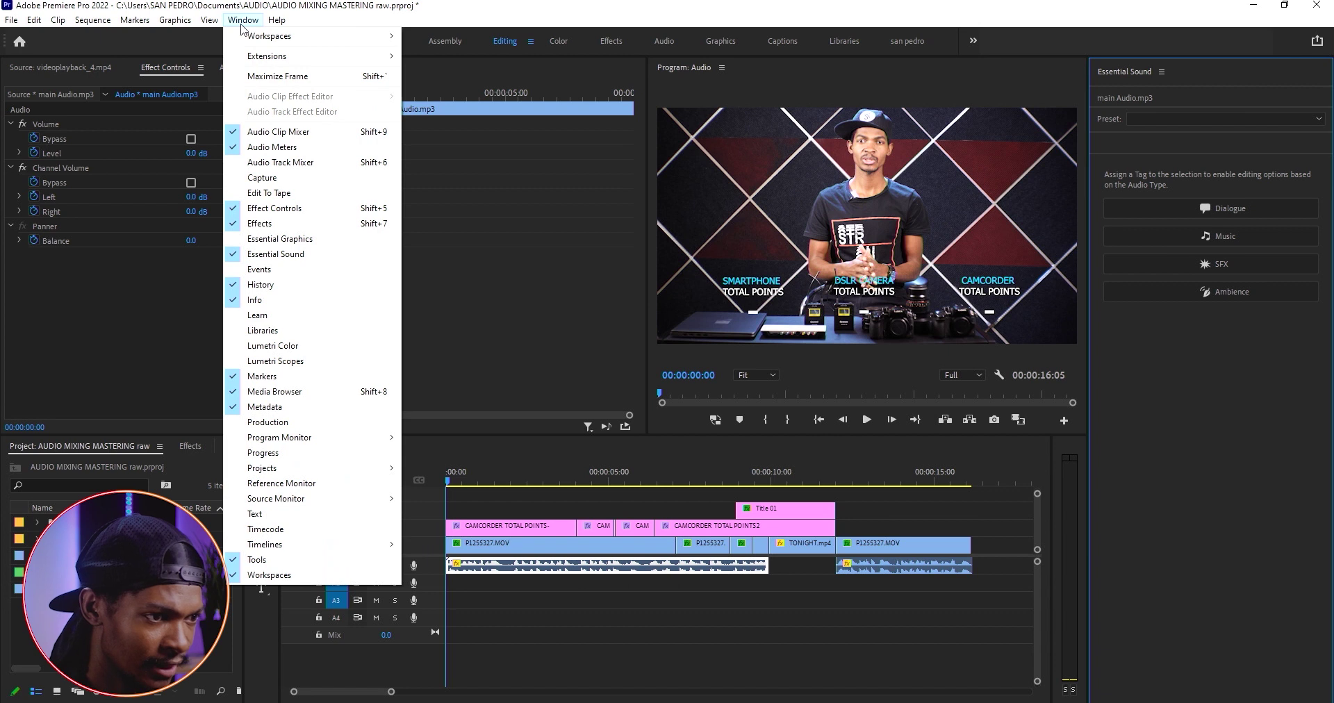
pyautogui.click(285, 255)
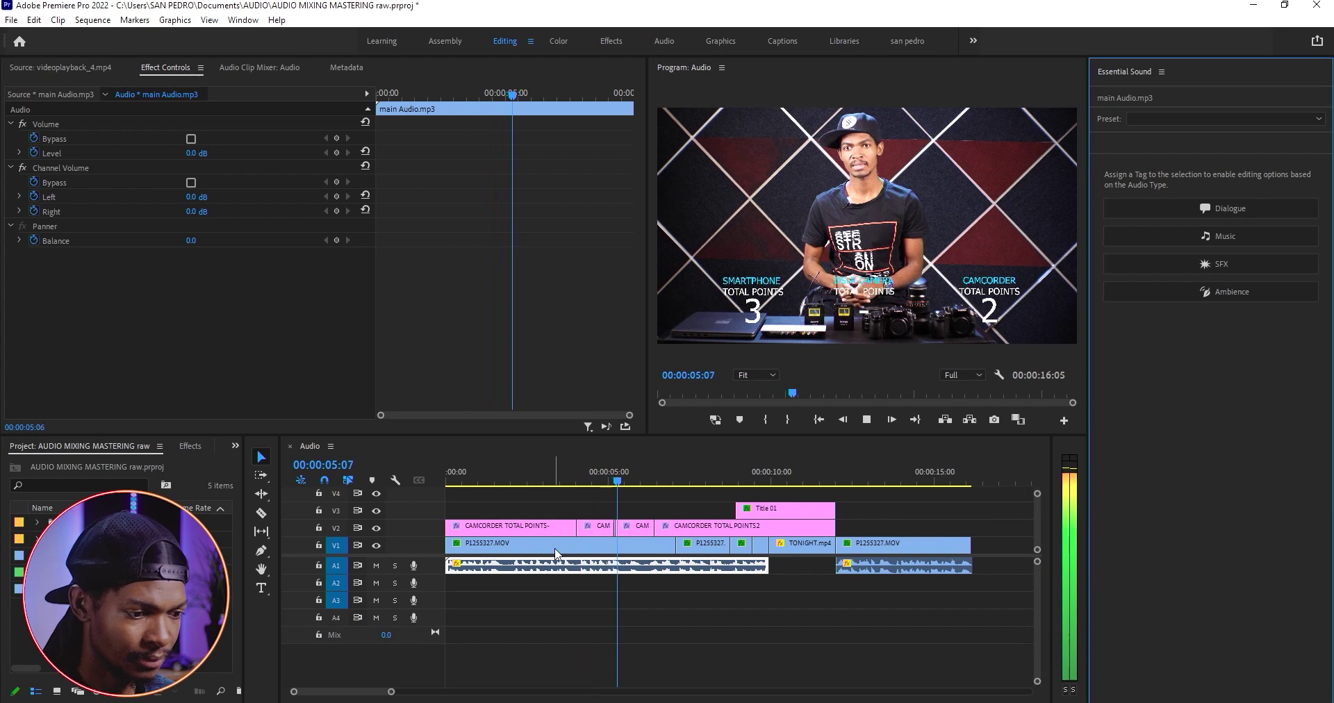
# Step: Finish playing the untreated audio and tag the first main Audio.mp3 clip on A1 as Dialogue
pyautogui.press('space')
pyautogui.press('d')
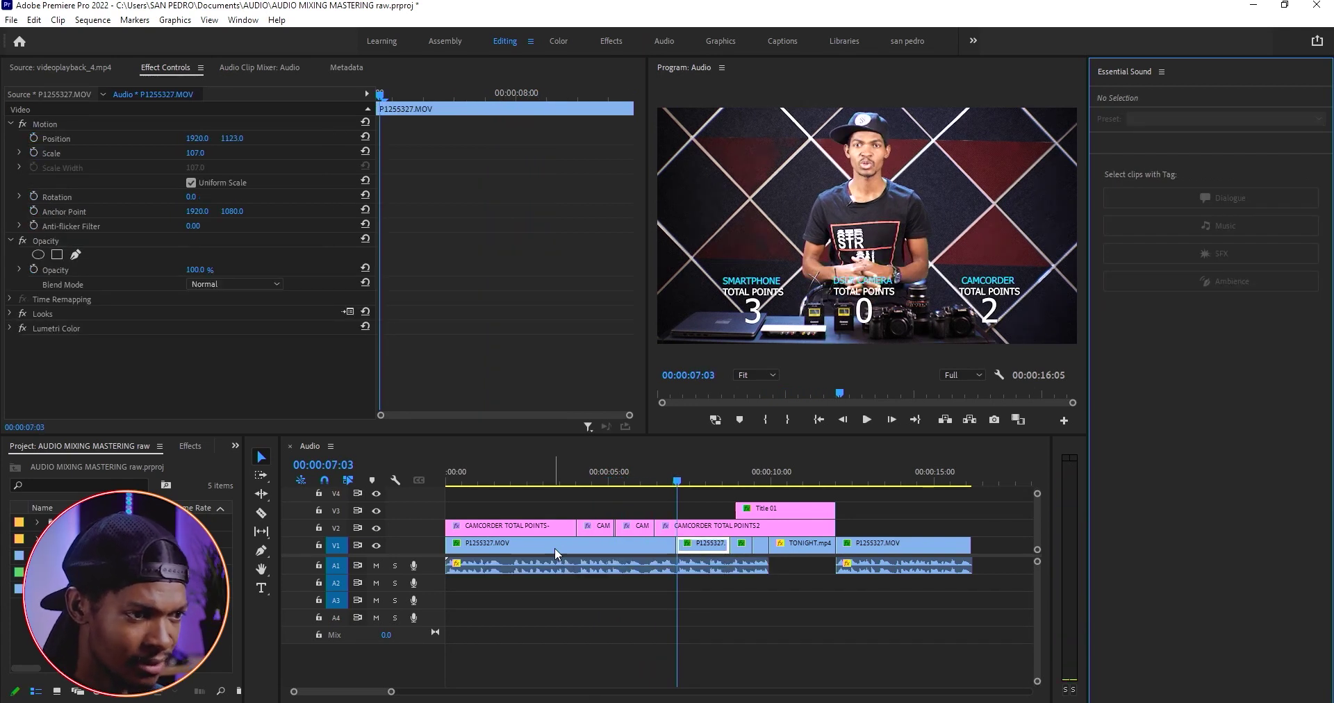
pyautogui.click(574, 564)
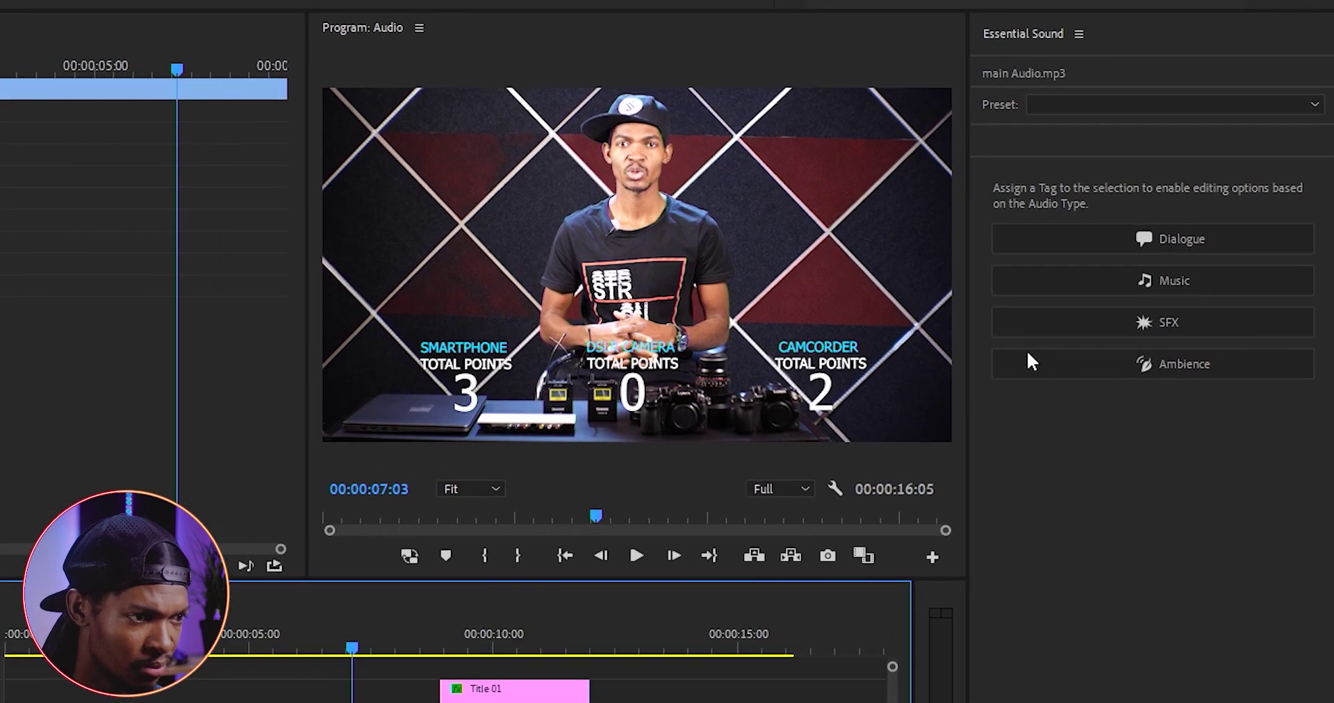
pyautogui.click(1215, 231)
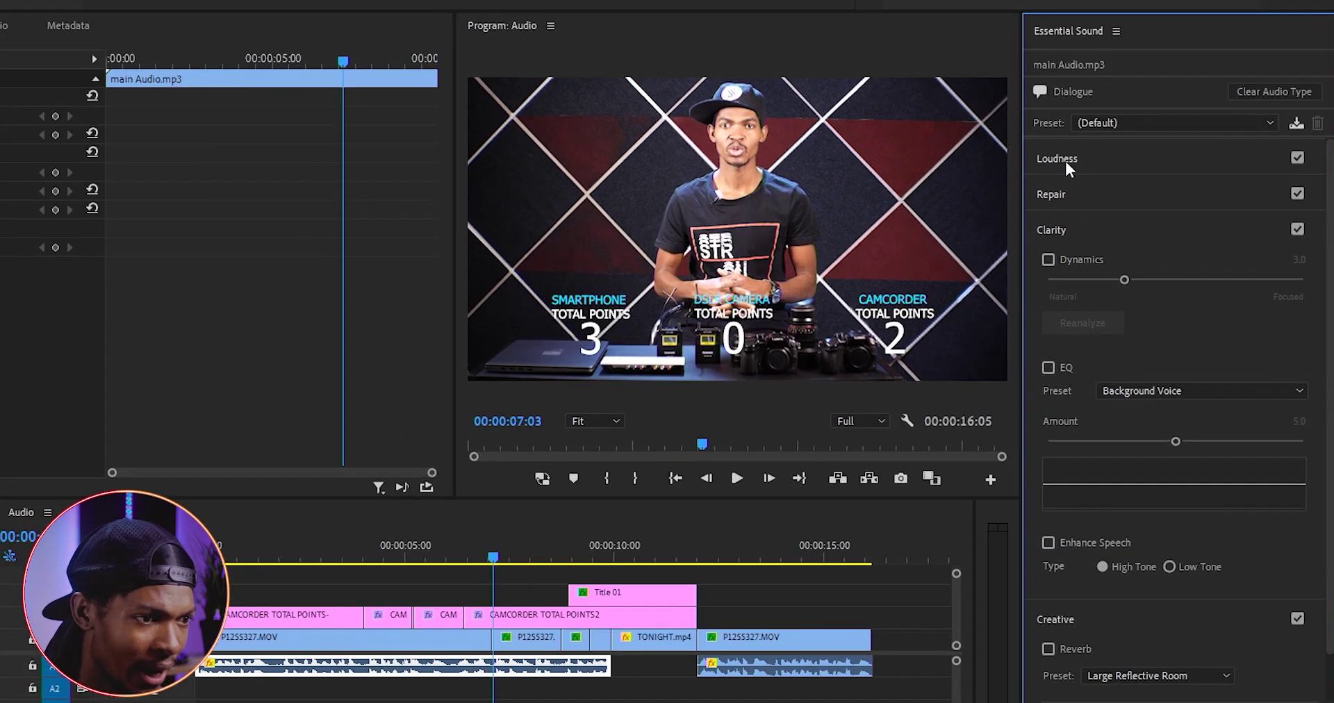
# Step: Enable Reduce Noise in the Repair settings and set its amount to 2.0
pyautogui.click(1120, 199)
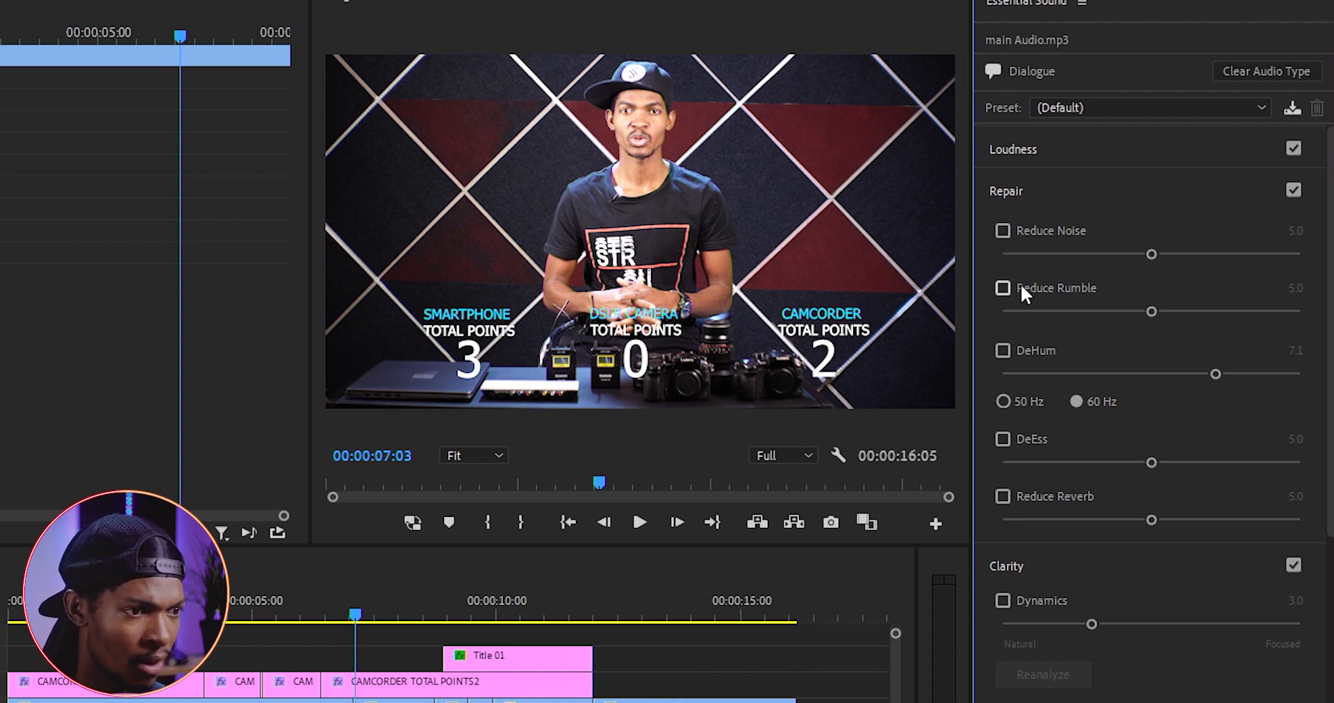
pyautogui.click(1002, 230)
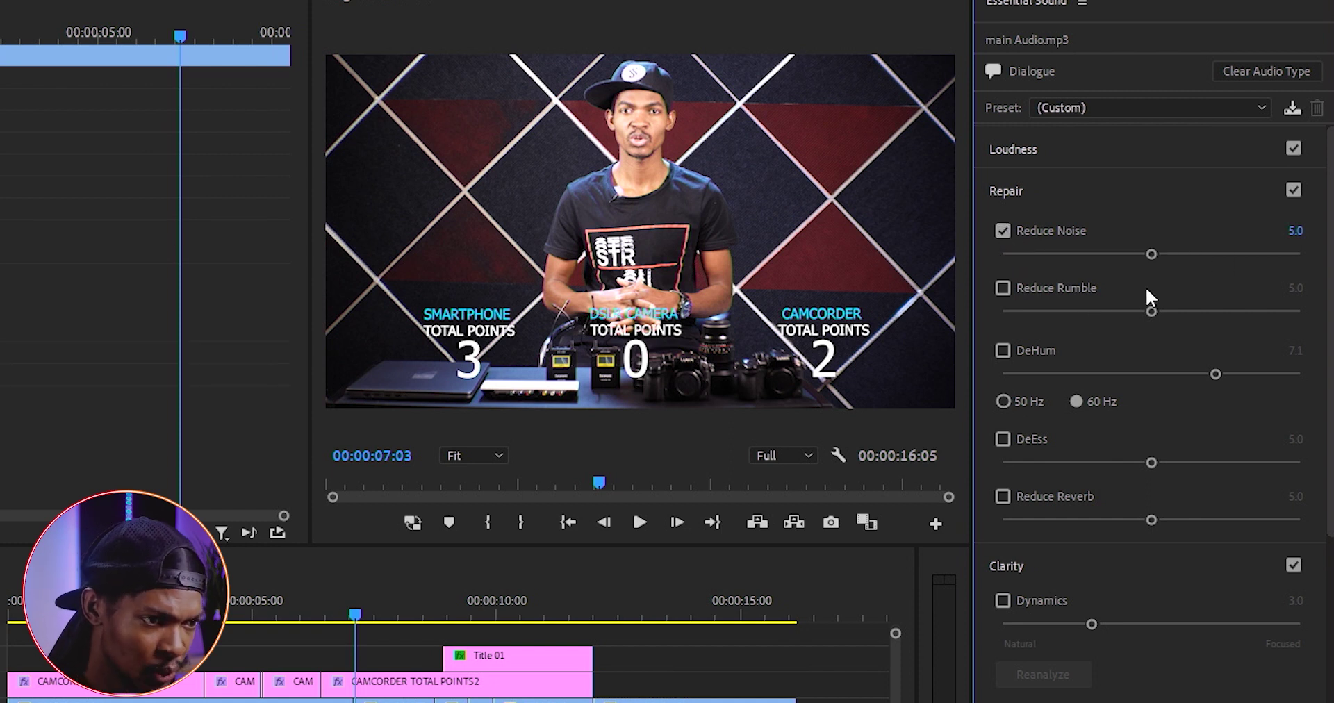
pyautogui.moveTo(1152, 252); pyautogui.dragTo(1097, 255)
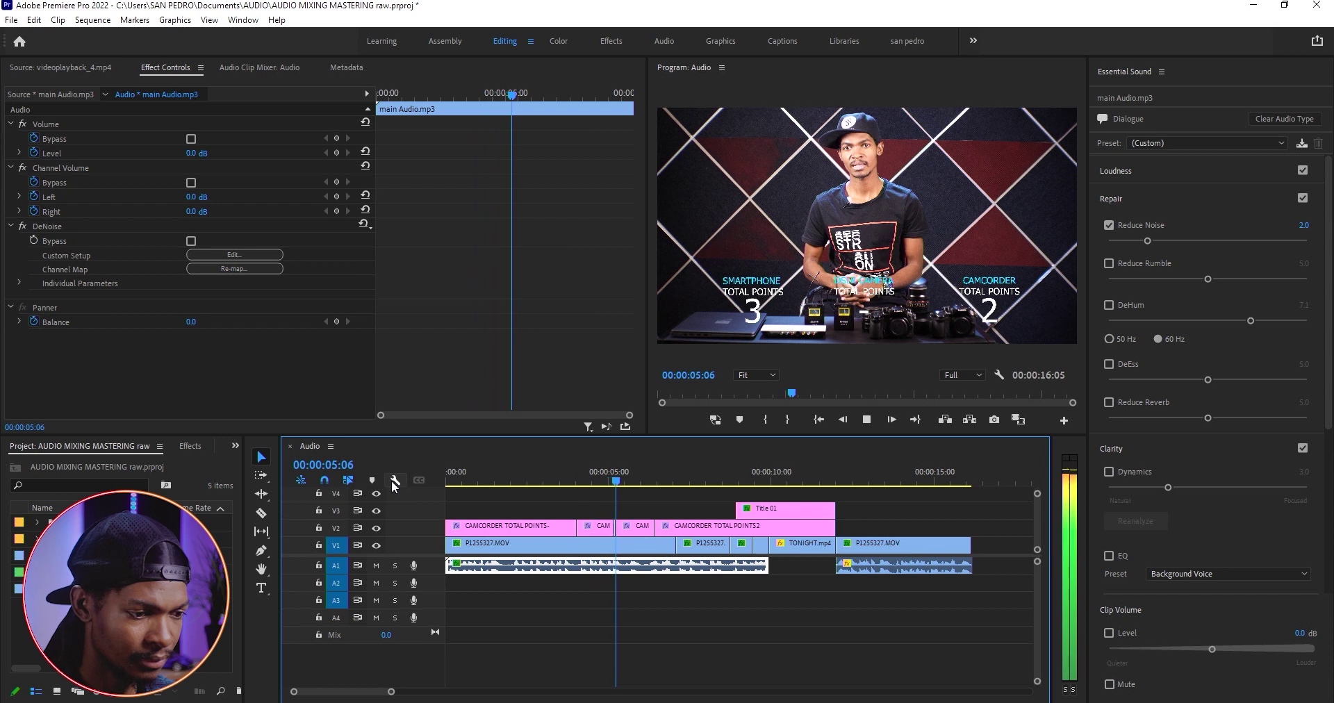
# Step: Compare the clip's playback with the DeNoise effect switched on and off
pyautogui.press('space')
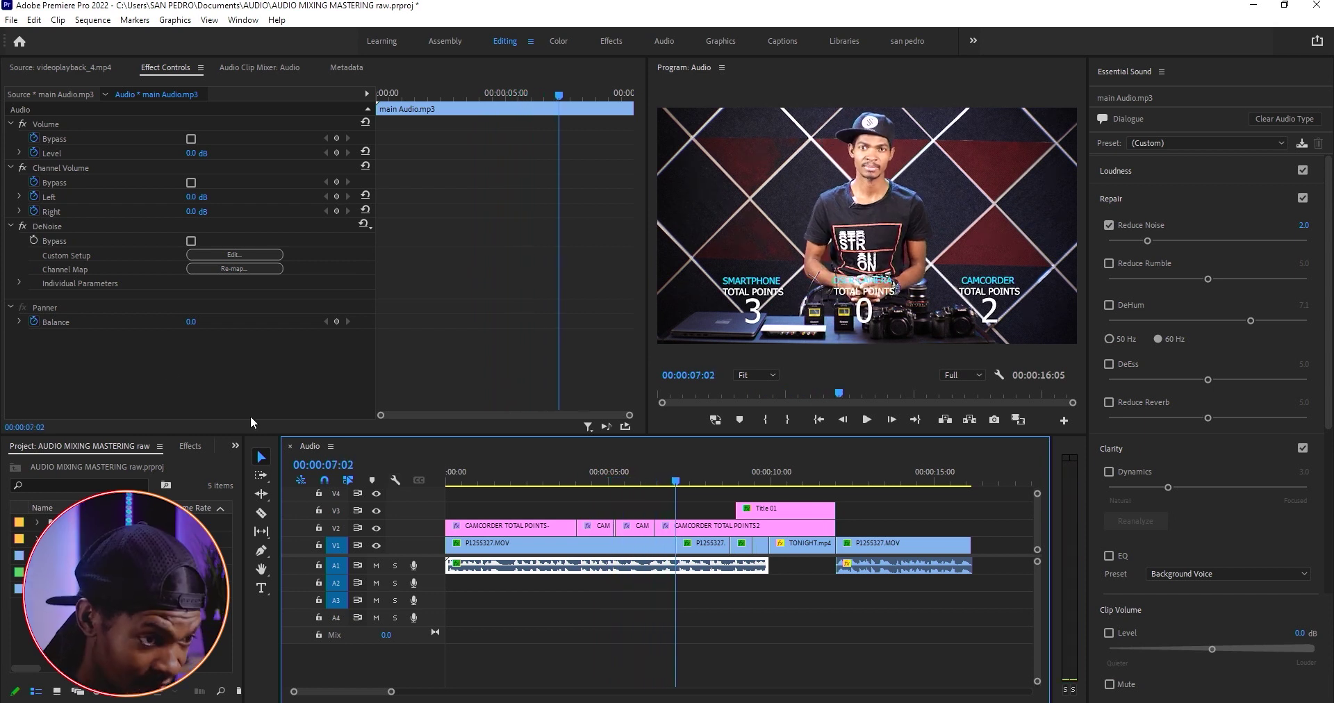
pyautogui.click(23, 226)
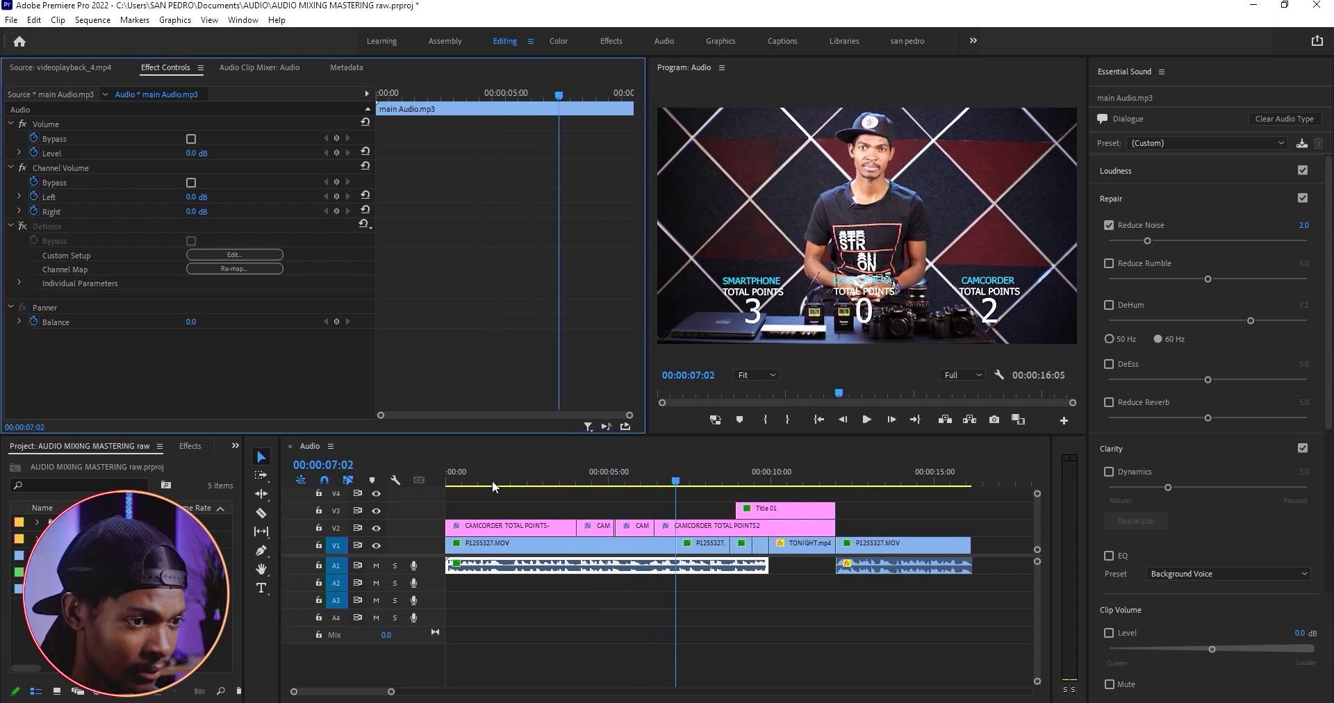
pyautogui.press('Home')
pyautogui.press('space')
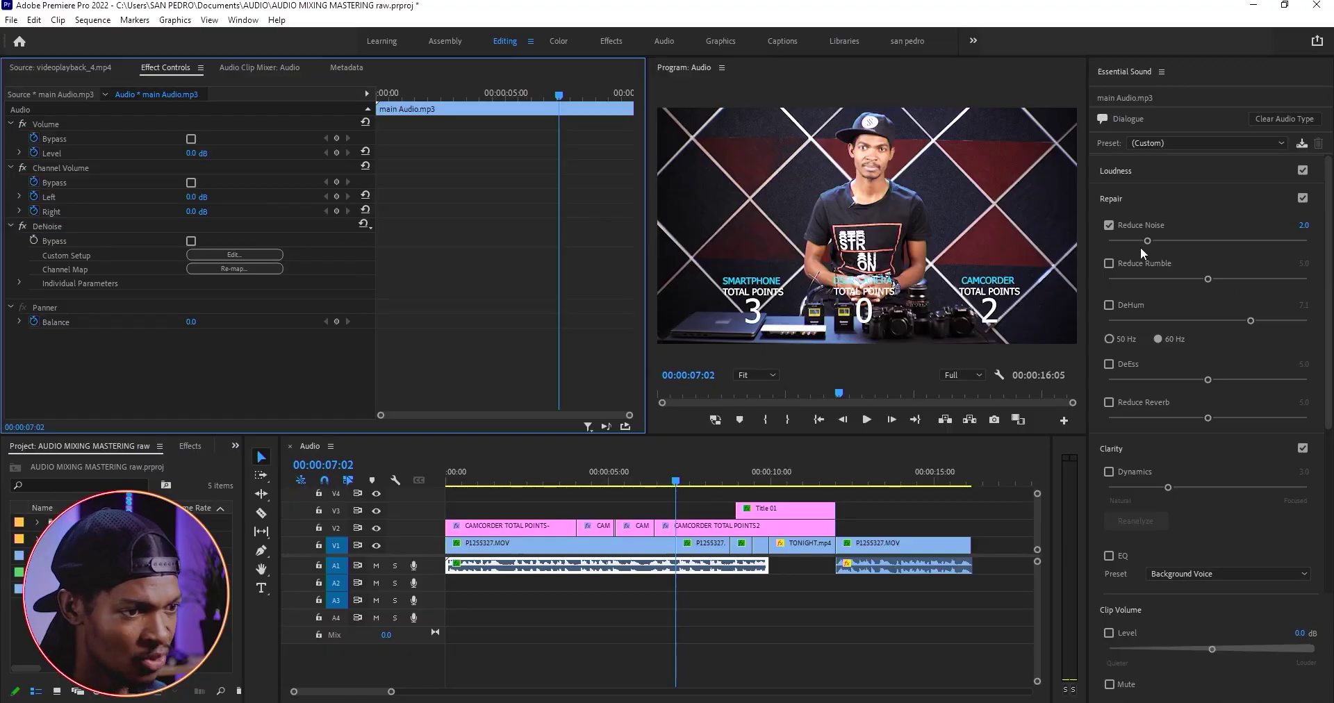
# Step: Try Reduce Noise at 8.2 while playing the clip from the start, and return the amount to 2.0
pyautogui.moveTo(1146, 241); pyautogui.dragTo(1242, 241)
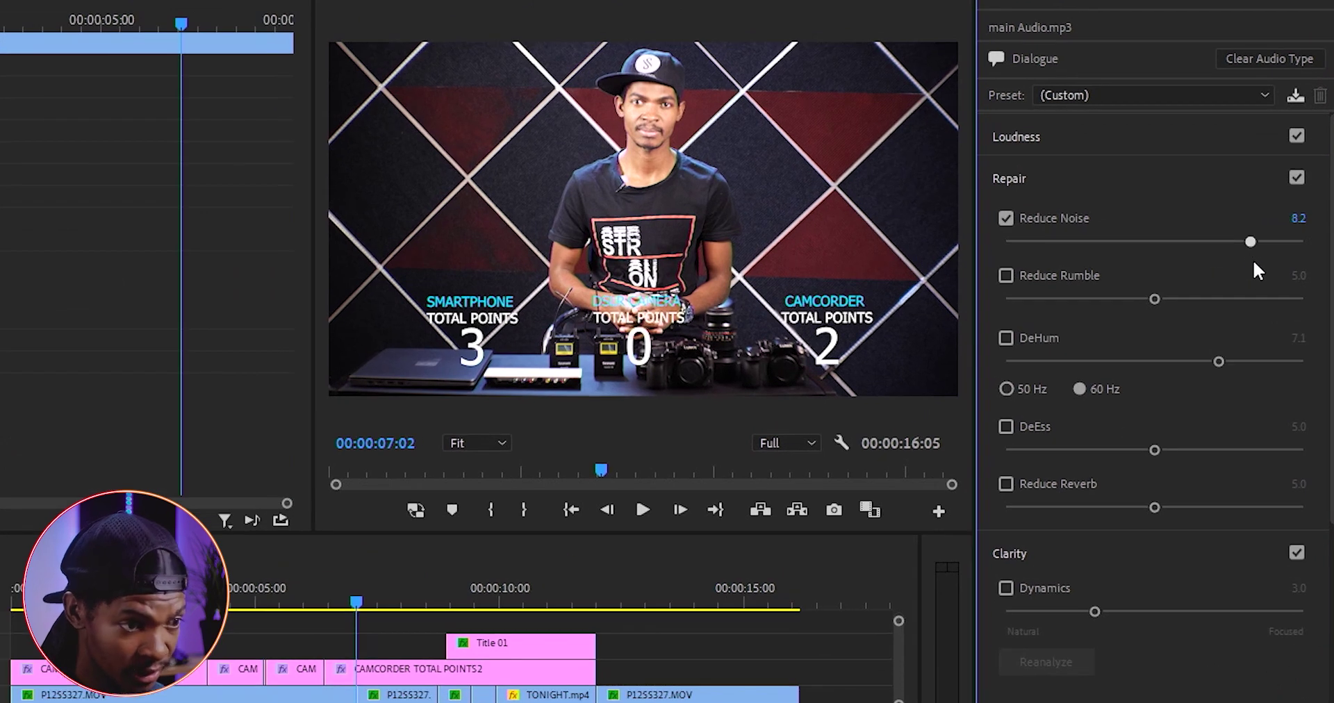
pyautogui.press('Home')
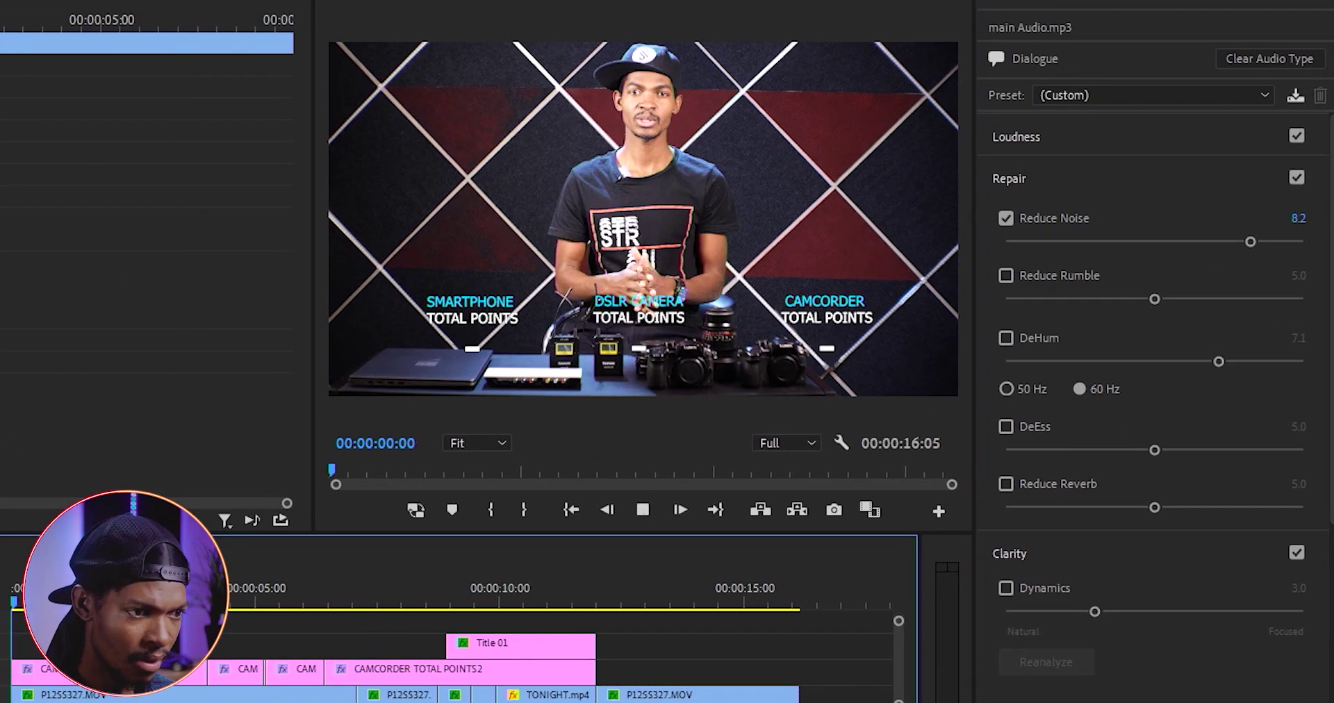
pyautogui.press('space')
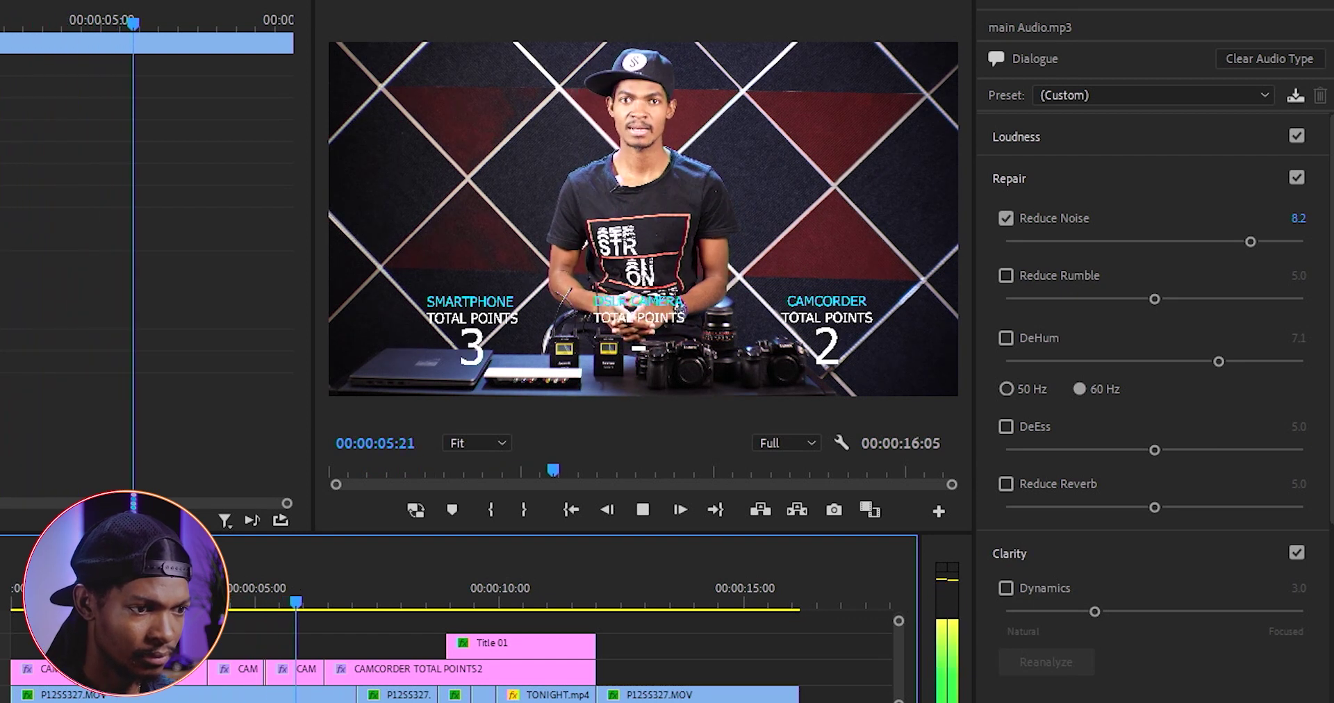
pyautogui.press('space')
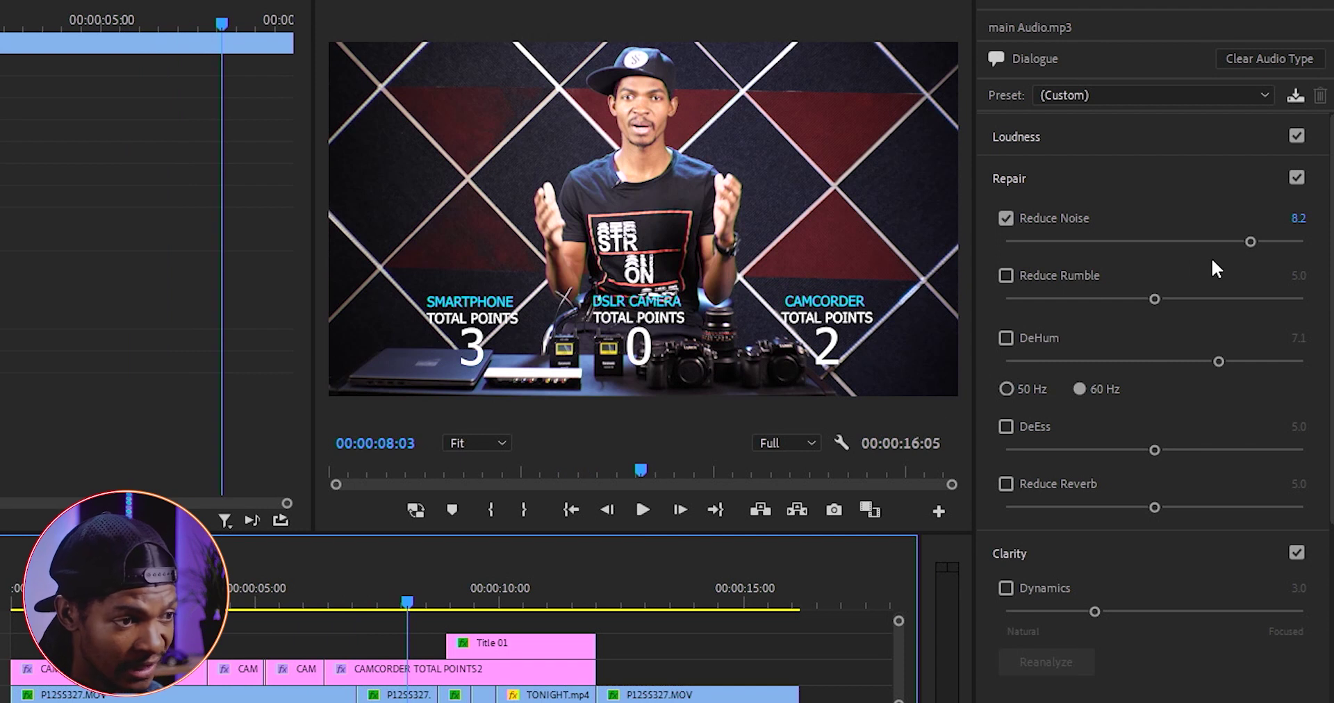
pyautogui.moveTo(1249, 241); pyautogui.dragTo(1089, 250)
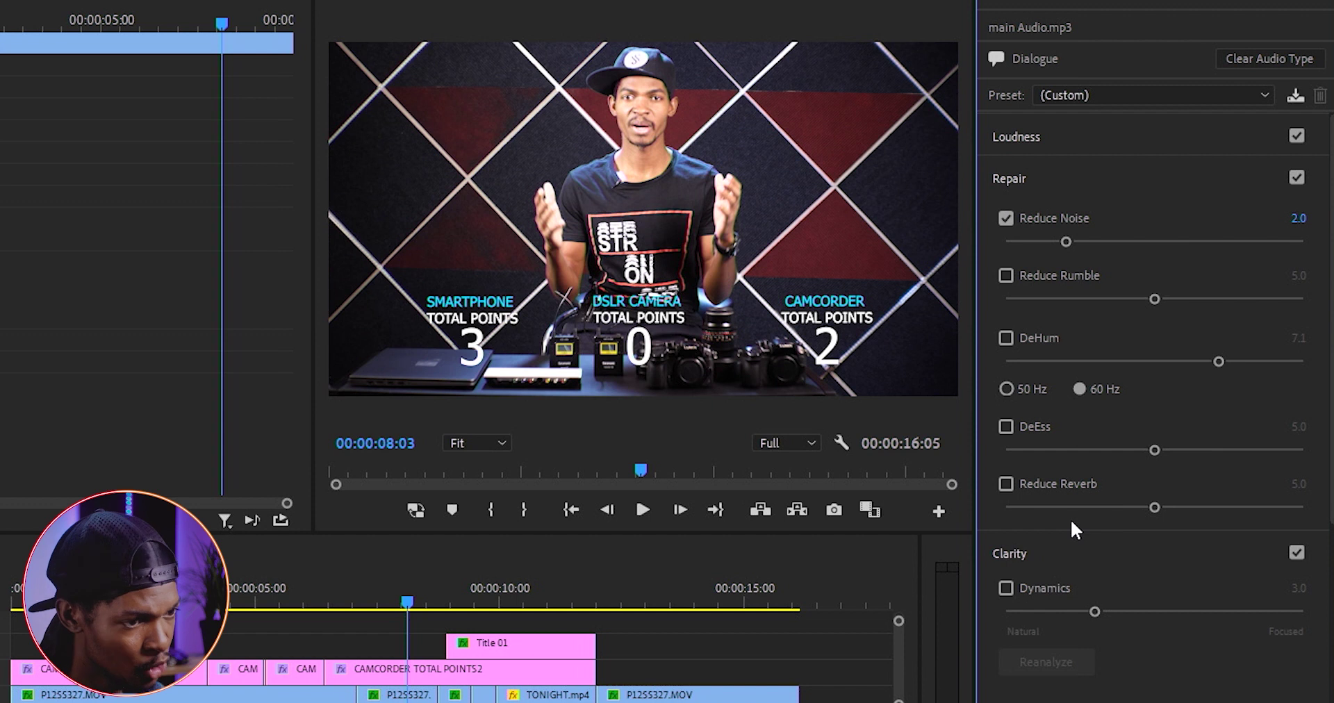
# Step: Try the Clarity Dynamics option at 3.0 on the dialogue clip during playback, and turn it off again
pyautogui.click(1011, 179)
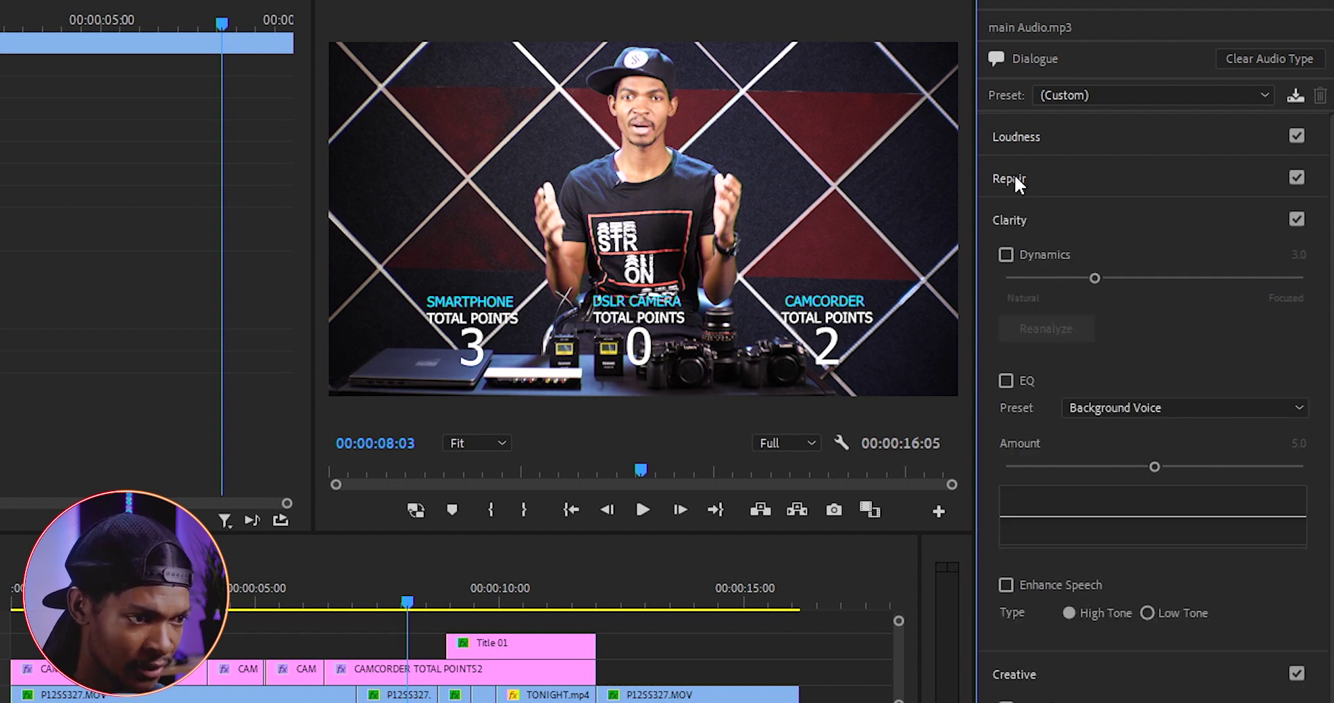
pyautogui.click(1005, 254)
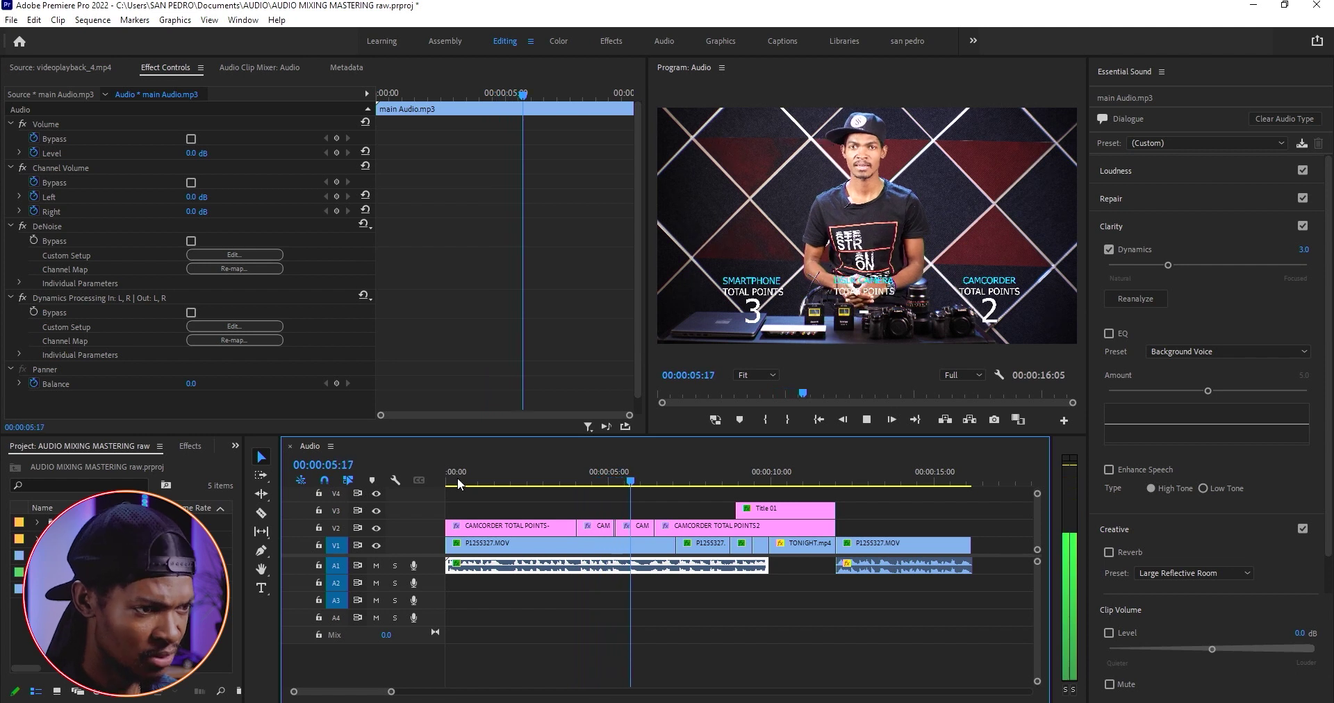
pyautogui.press('space')
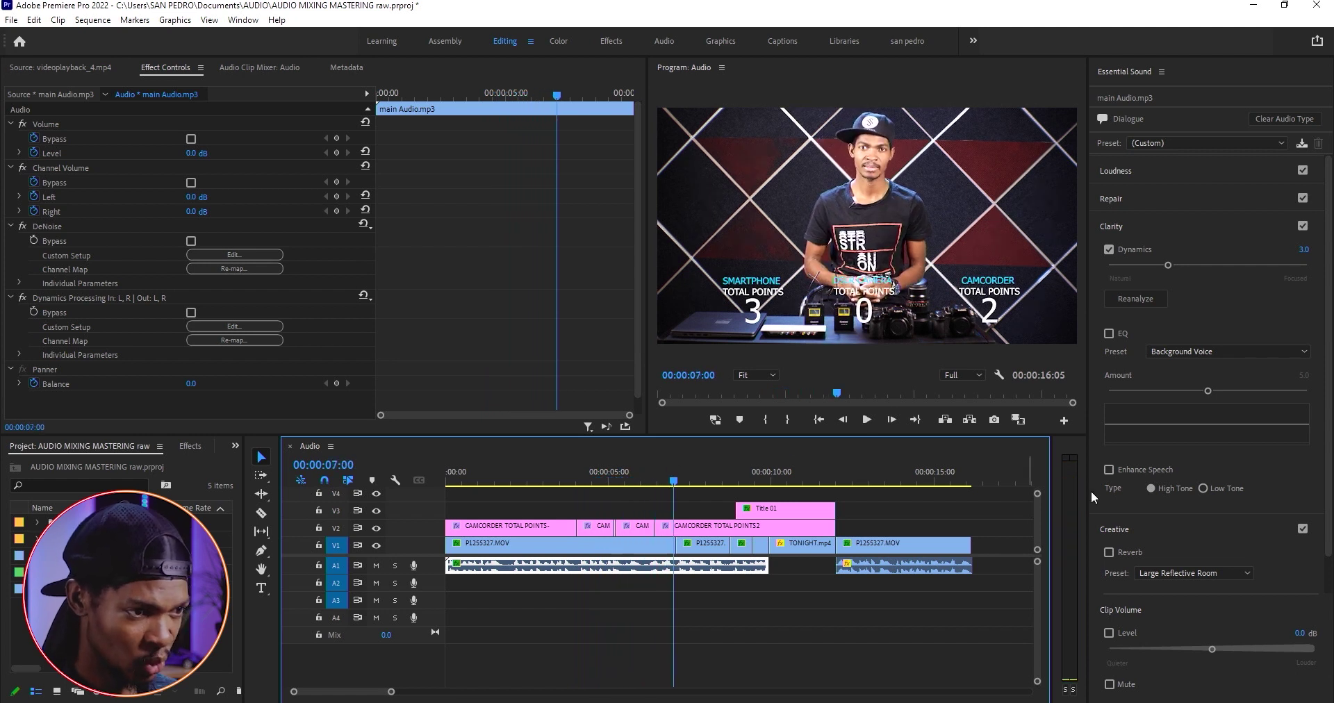
pyautogui.click(1108, 250)
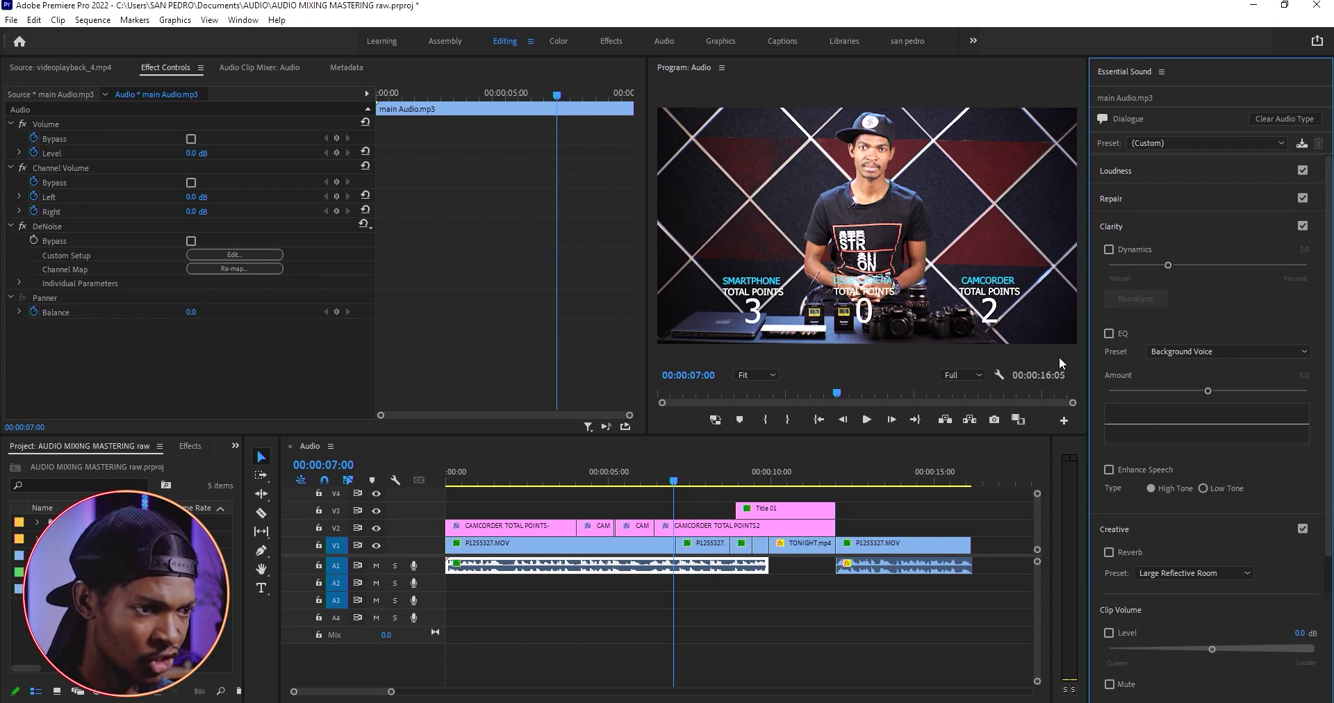
# Step: Enable Enhance Speech with the Low Tone type and play the clip from near its start
pyautogui.click(1108, 470)
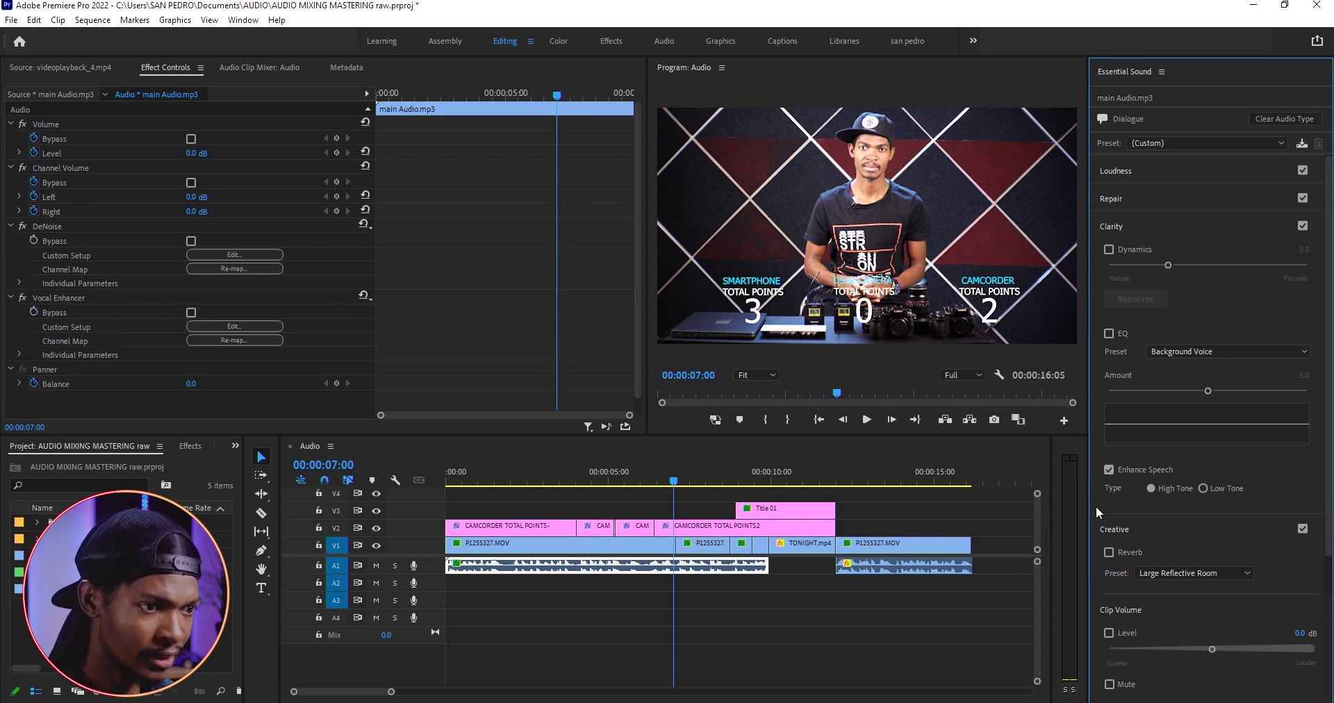
pyautogui.click(1201, 489)
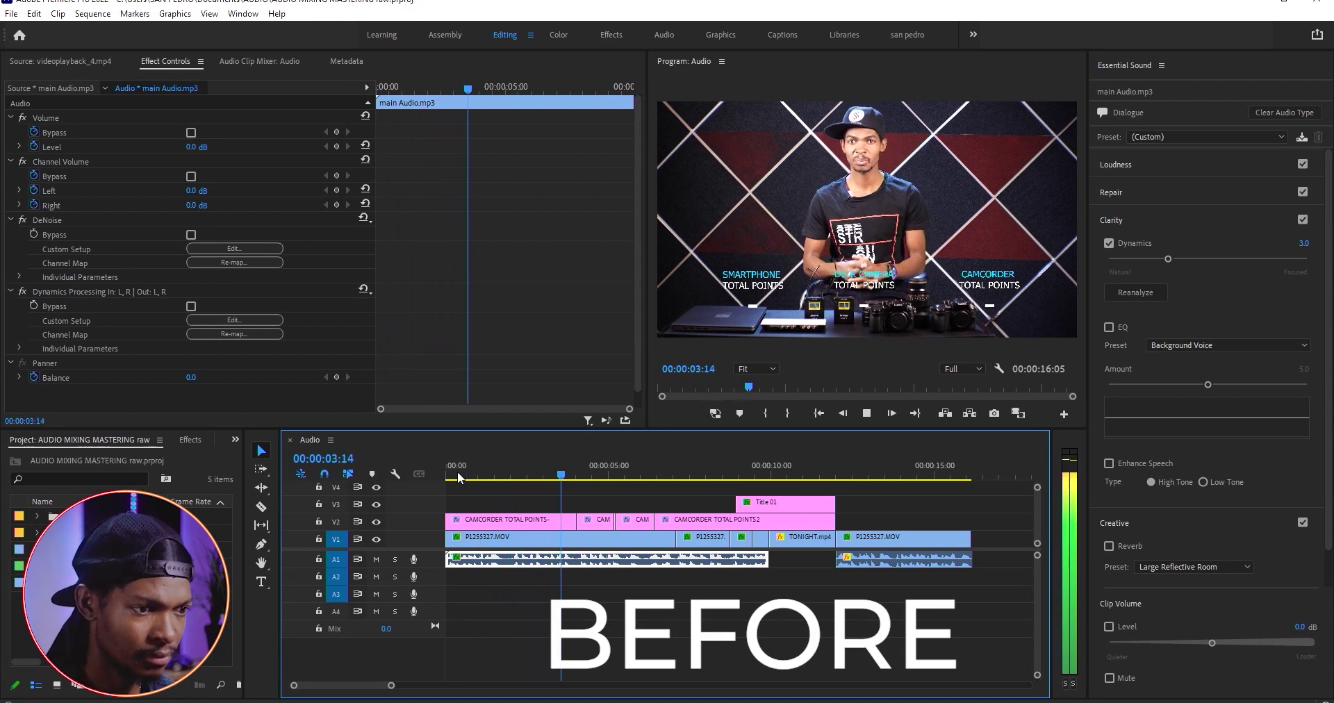
pyautogui.click(458, 476)
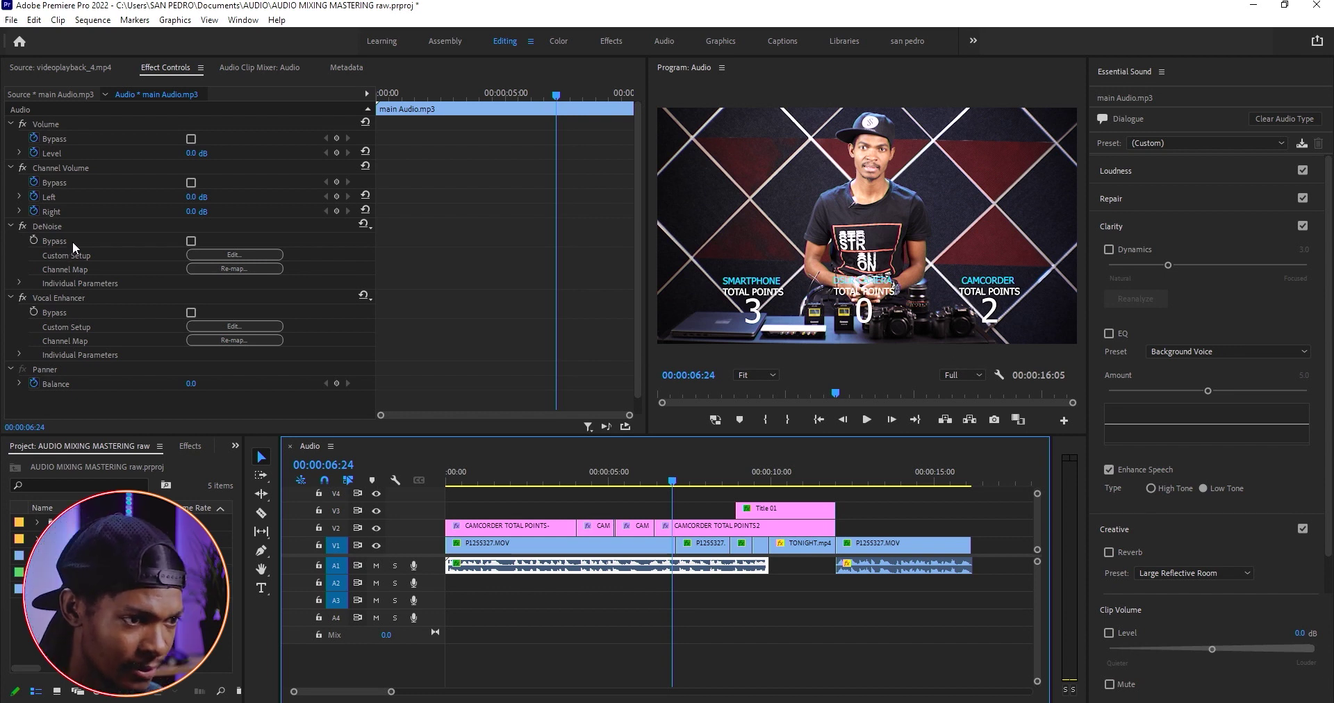
# Step: Copy the DeNoise and Vocal Enhancer effects from the first main Audio.mp3 clip
pyautogui.click(53, 227)
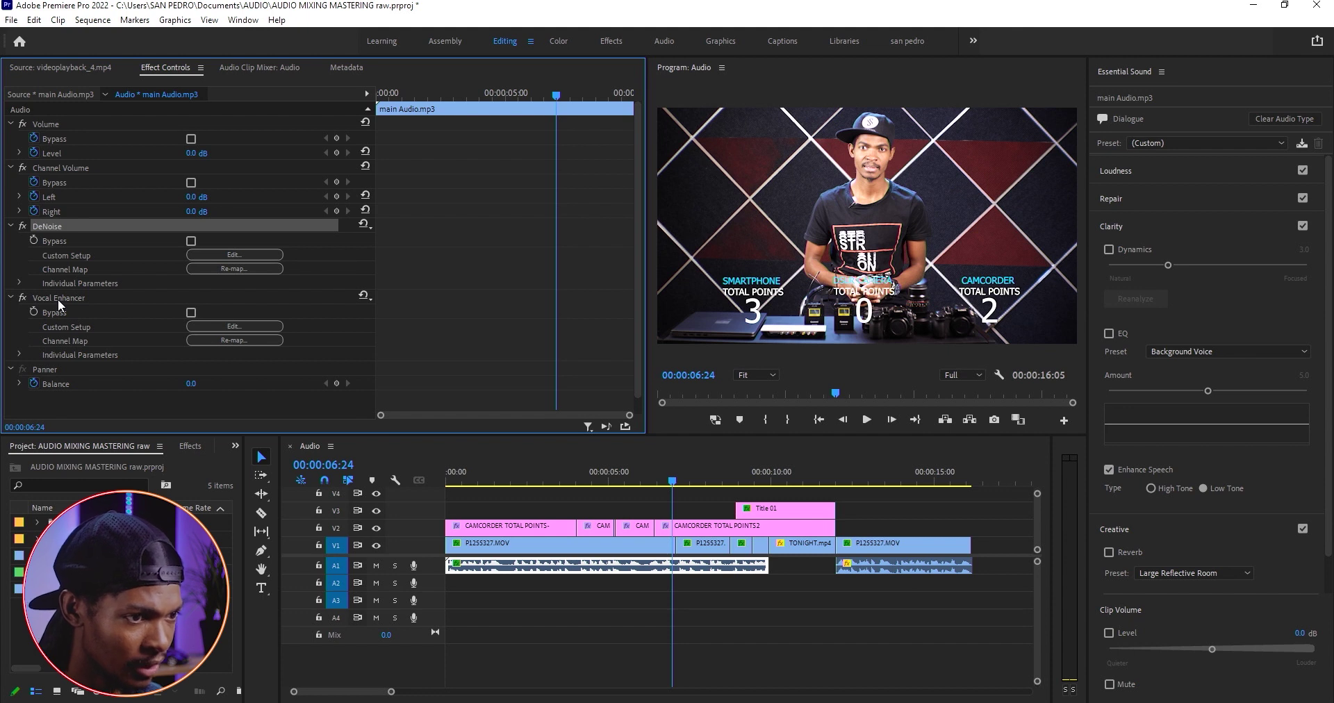
pyautogui.keyDown('ctrl'); pyautogui.click(57, 298); pyautogui.keyUp('ctrl')
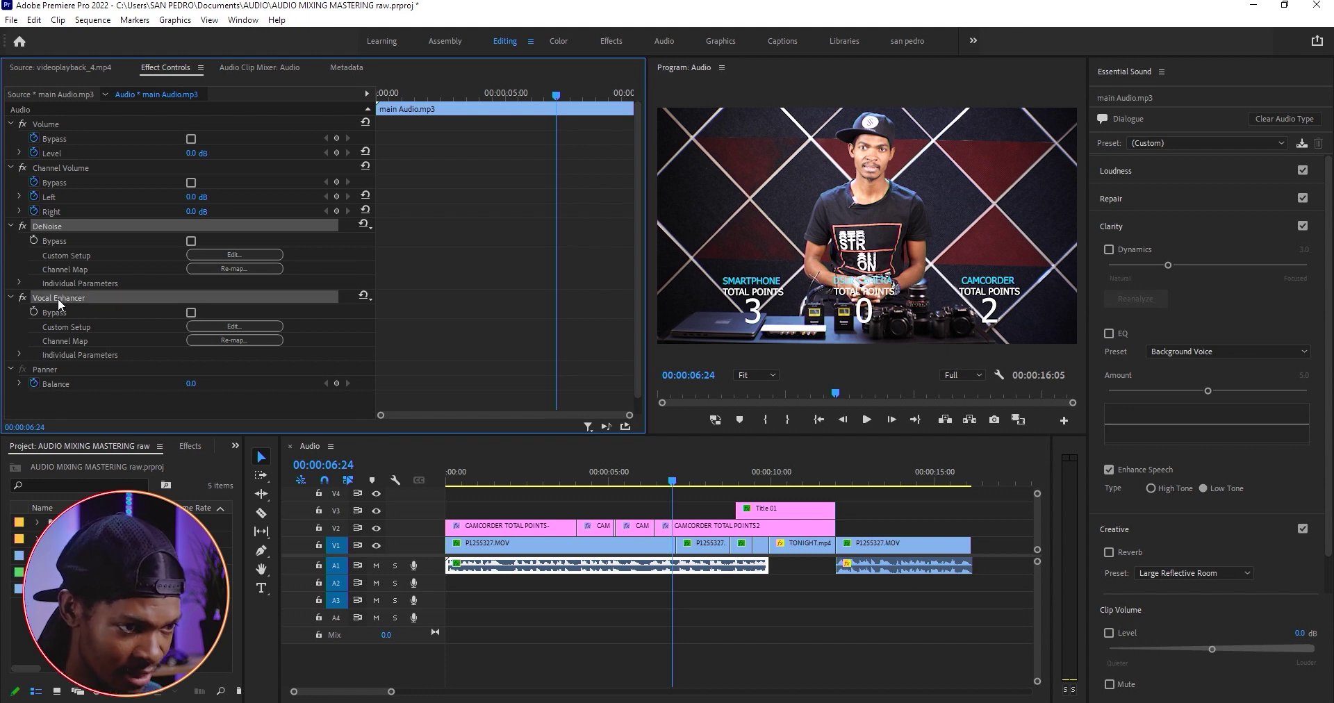
pyautogui.rightClick(57, 298)
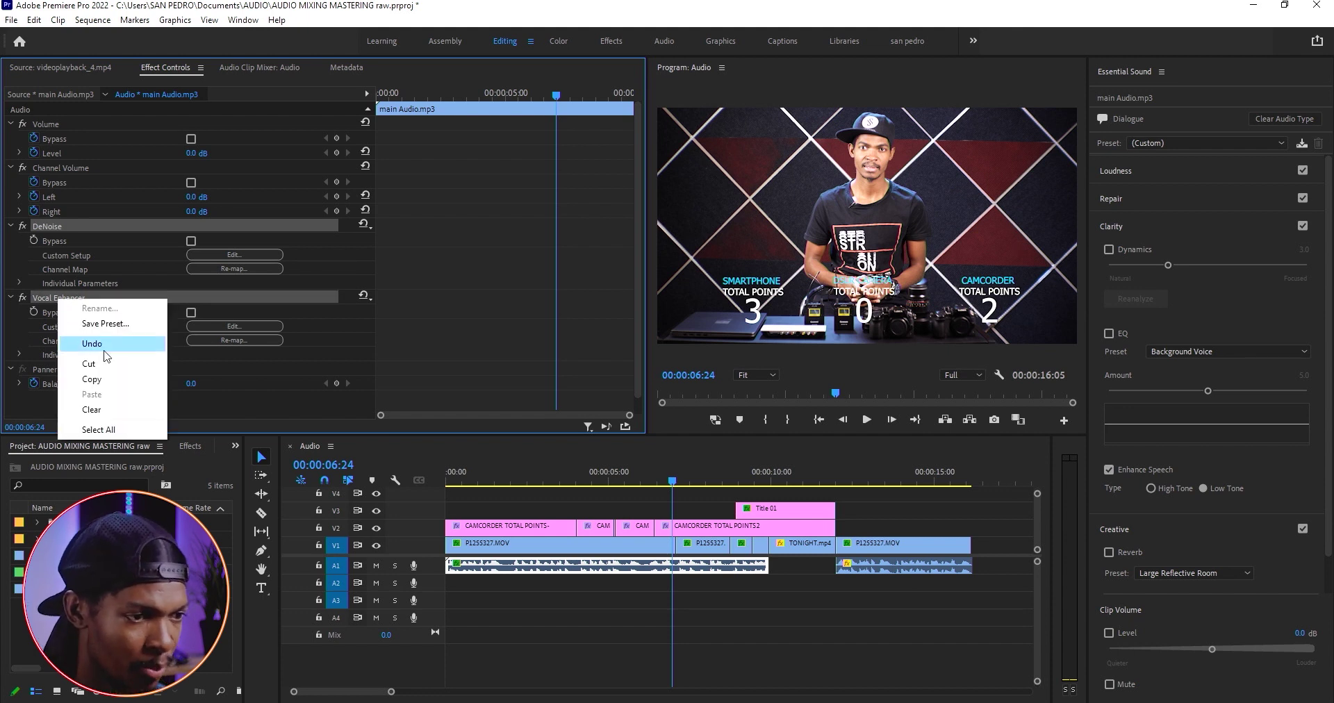
pyautogui.click(105, 381)
# Step: Paste the copied effects onto the second main Audio.mp3 clip at the end of track A1
pyautogui.click(856, 472)
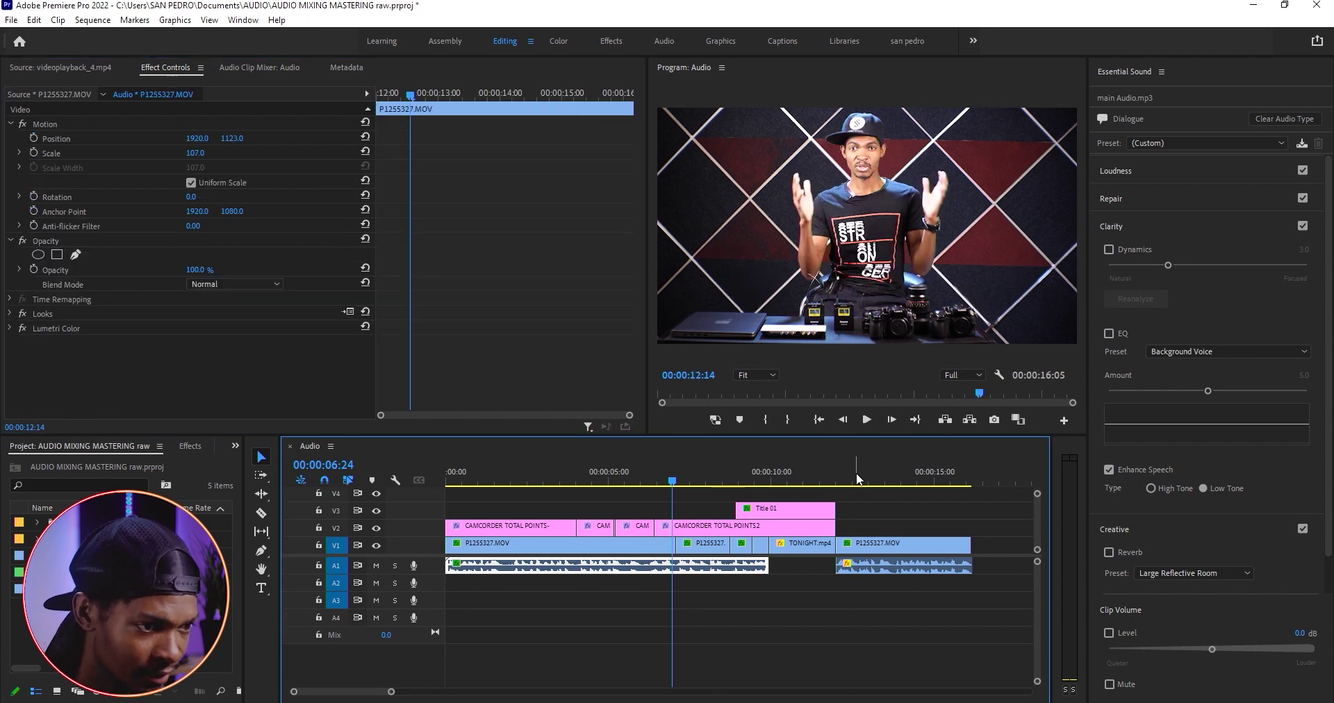
pyautogui.click(883, 571)
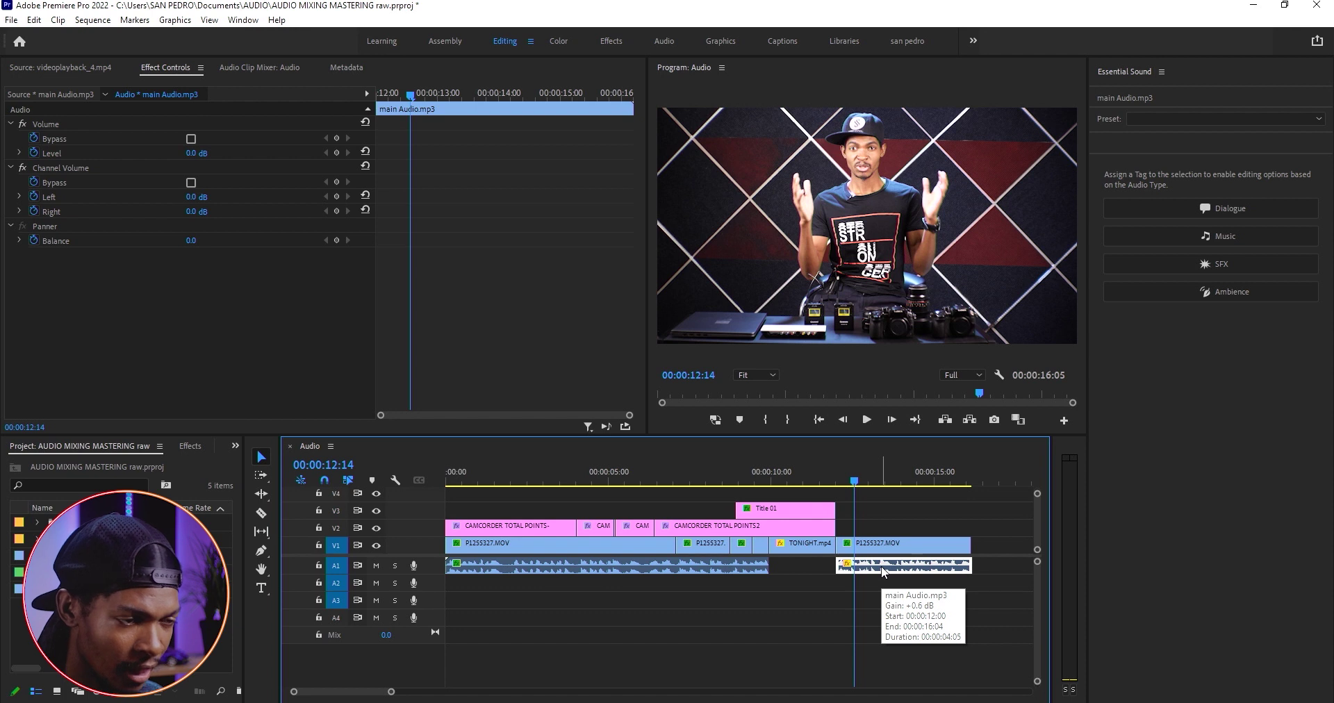
pyautogui.rightClick(148, 301)
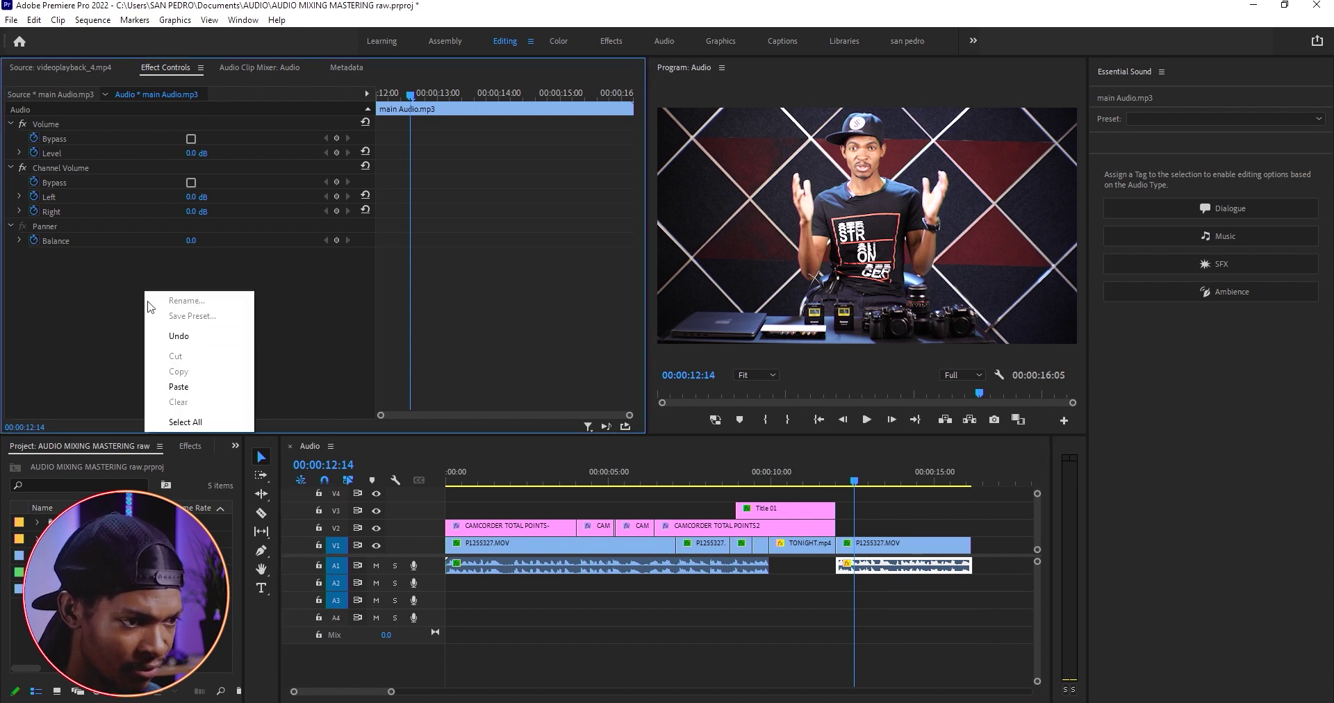
pyautogui.click(187, 386)
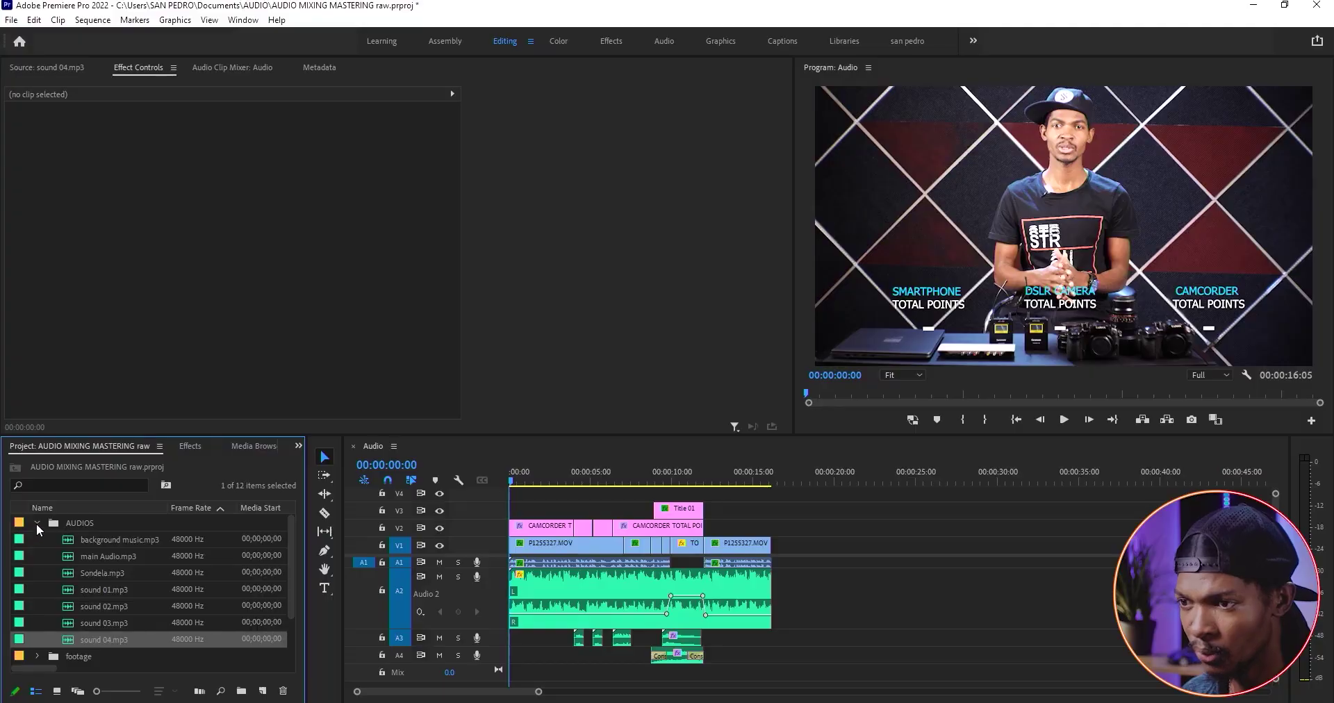
# Step: Set up a new sequence in DSLR editing mode with a frame size of 3840 by 2160
pyautogui.click(262, 691)
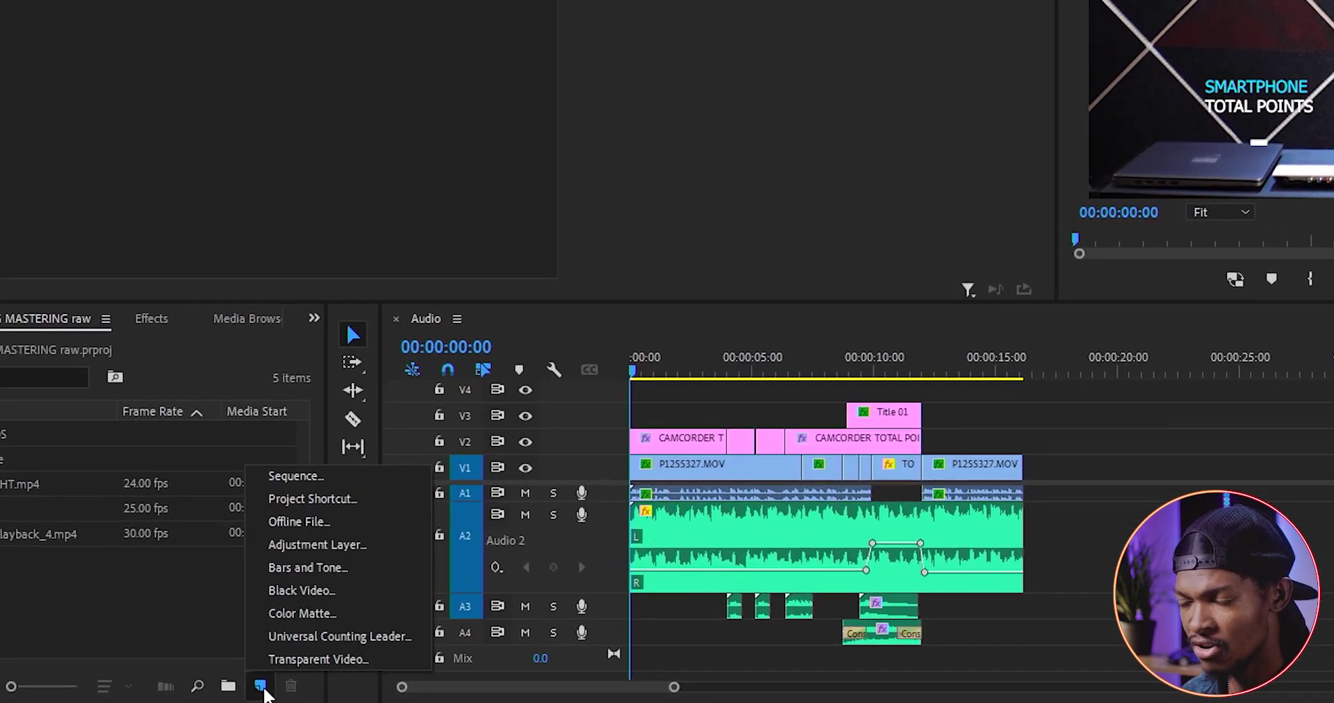
pyautogui.click(321, 462)
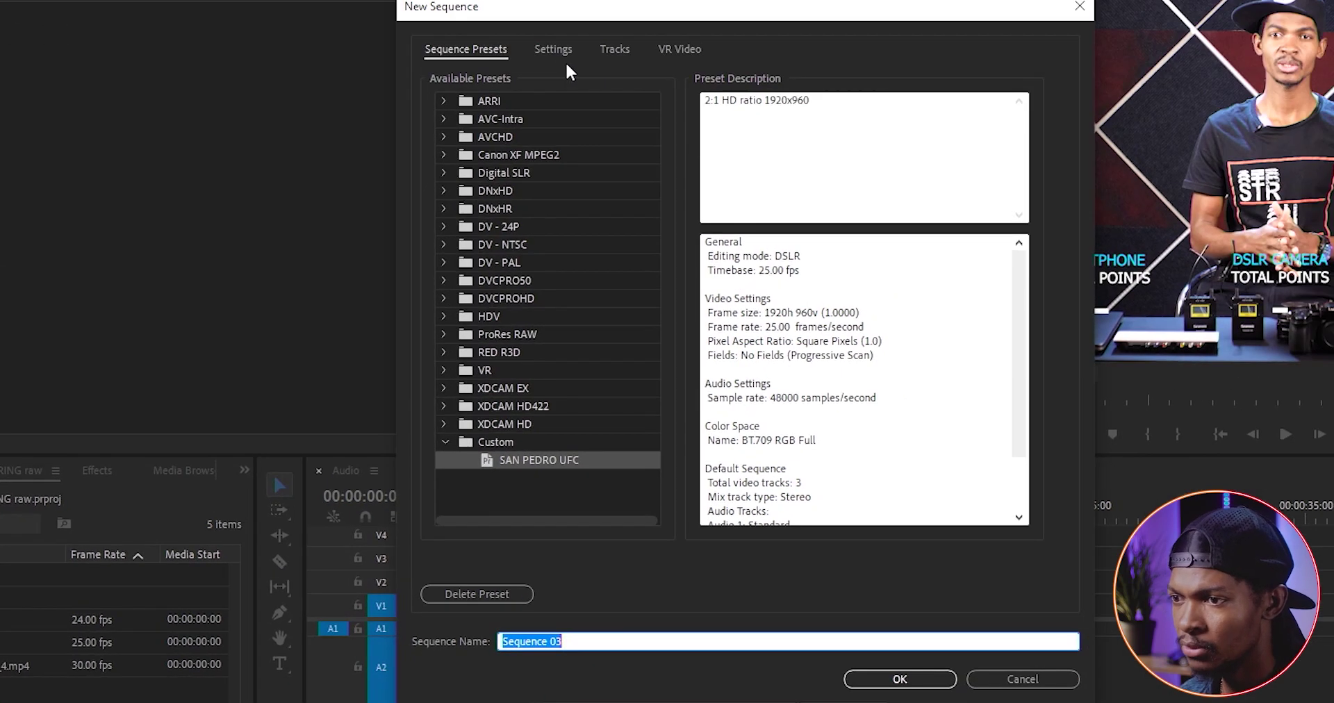
pyautogui.click(553, 47)
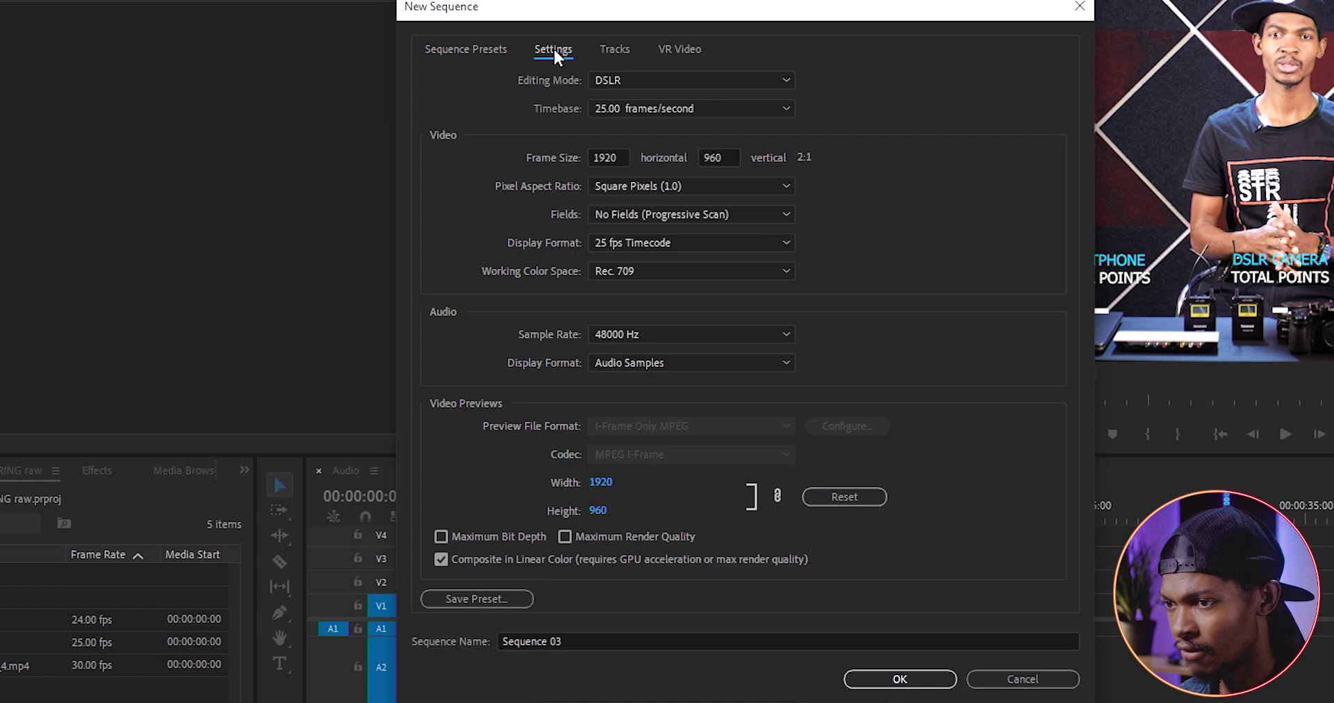
pyautogui.doubleClick(606, 158)
pyautogui.click(641, 82)
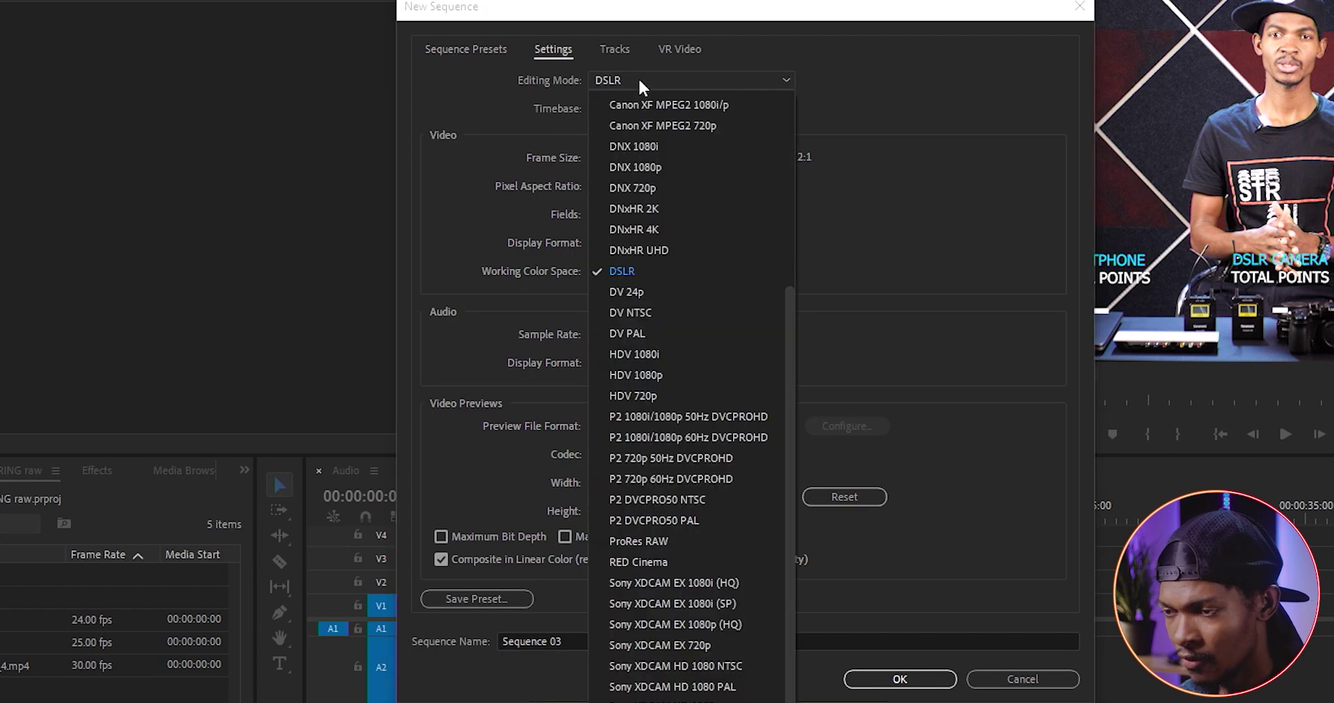
pyautogui.press('Escape')
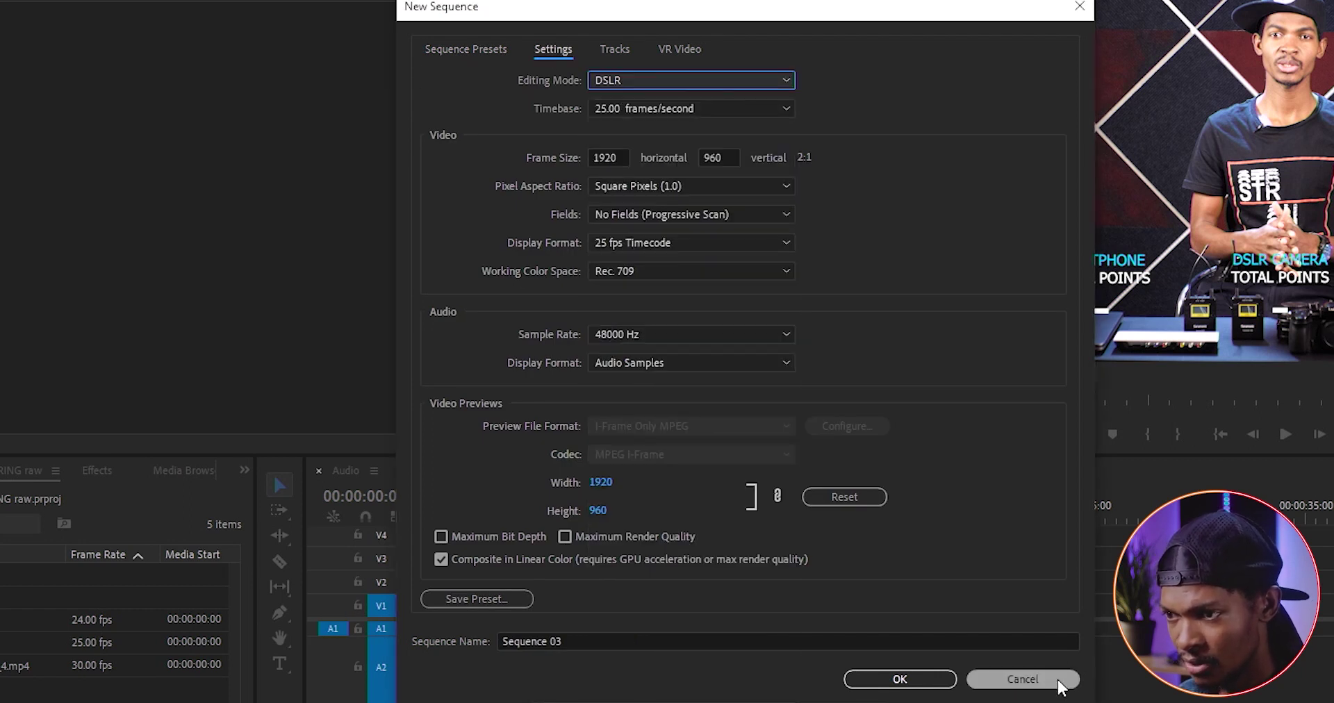
pyautogui.write('840')
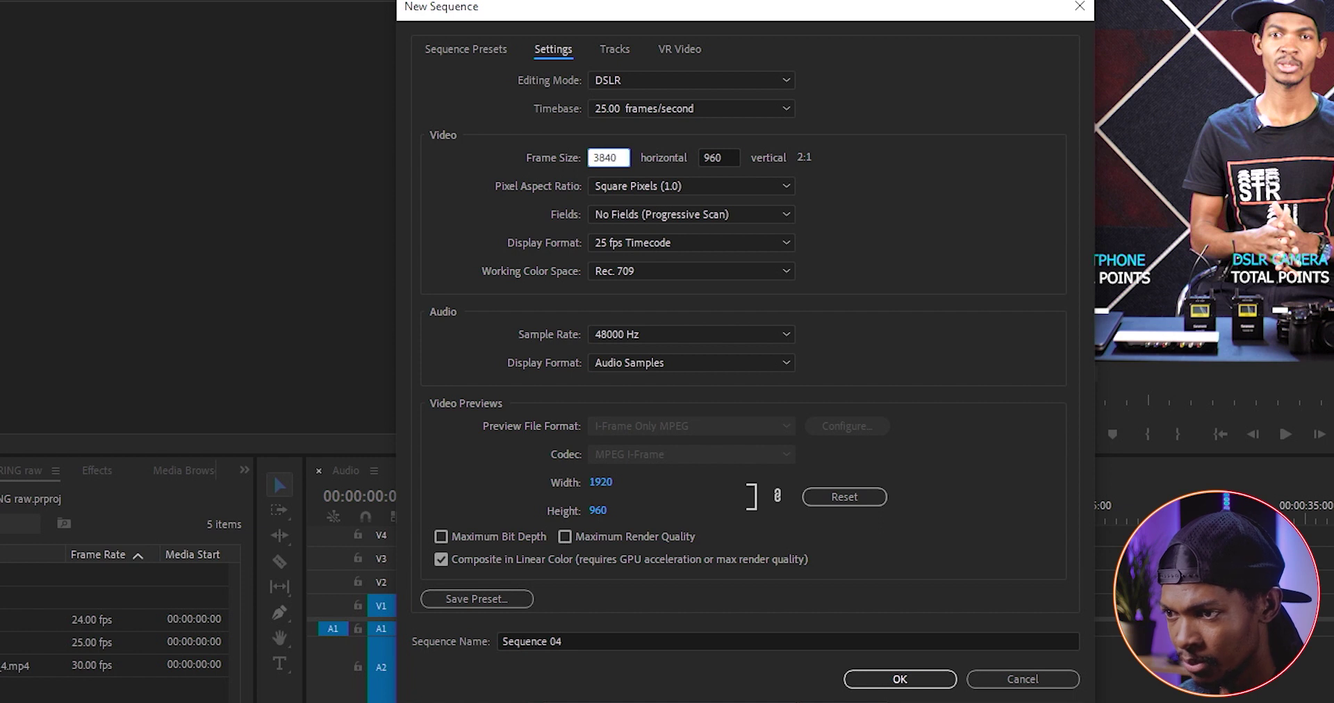
pyautogui.press('Tab')
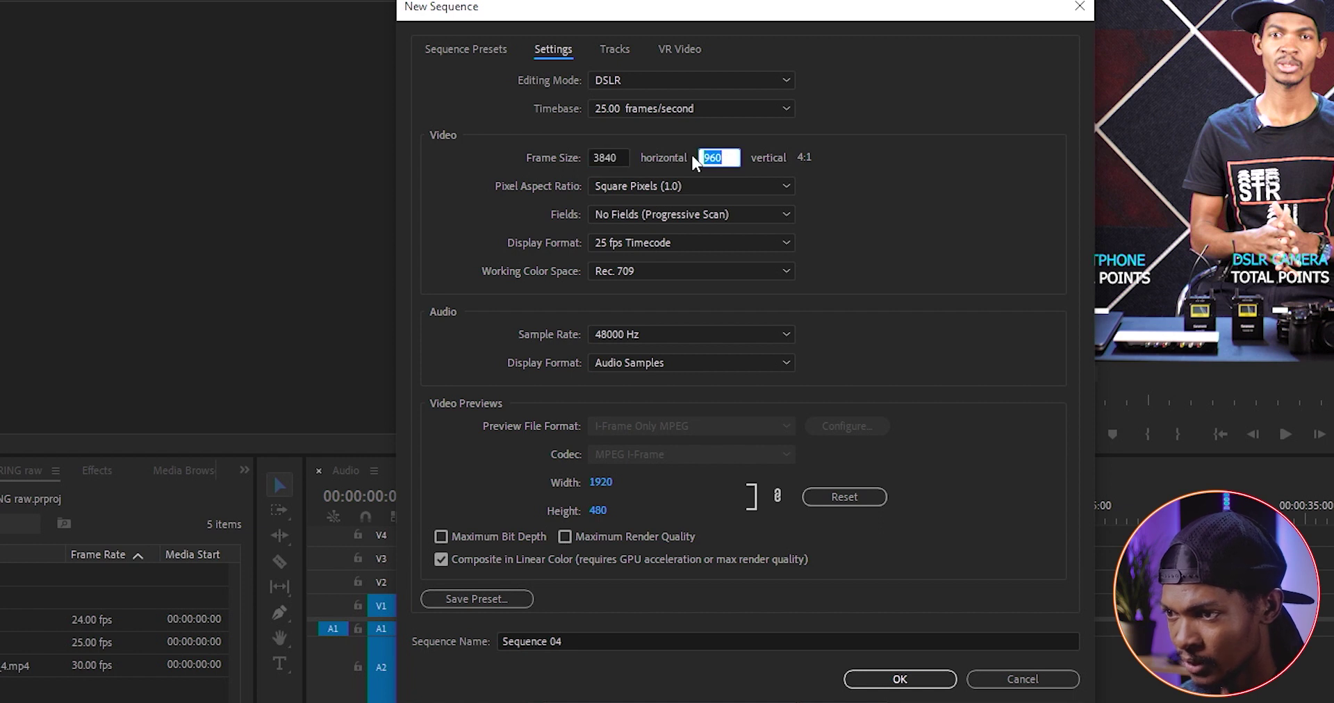
pyautogui.write('2160')
pyautogui.press('Tab')
# Step: Name the new sequence "final audio mix" and create it
pyautogui.write('fin')
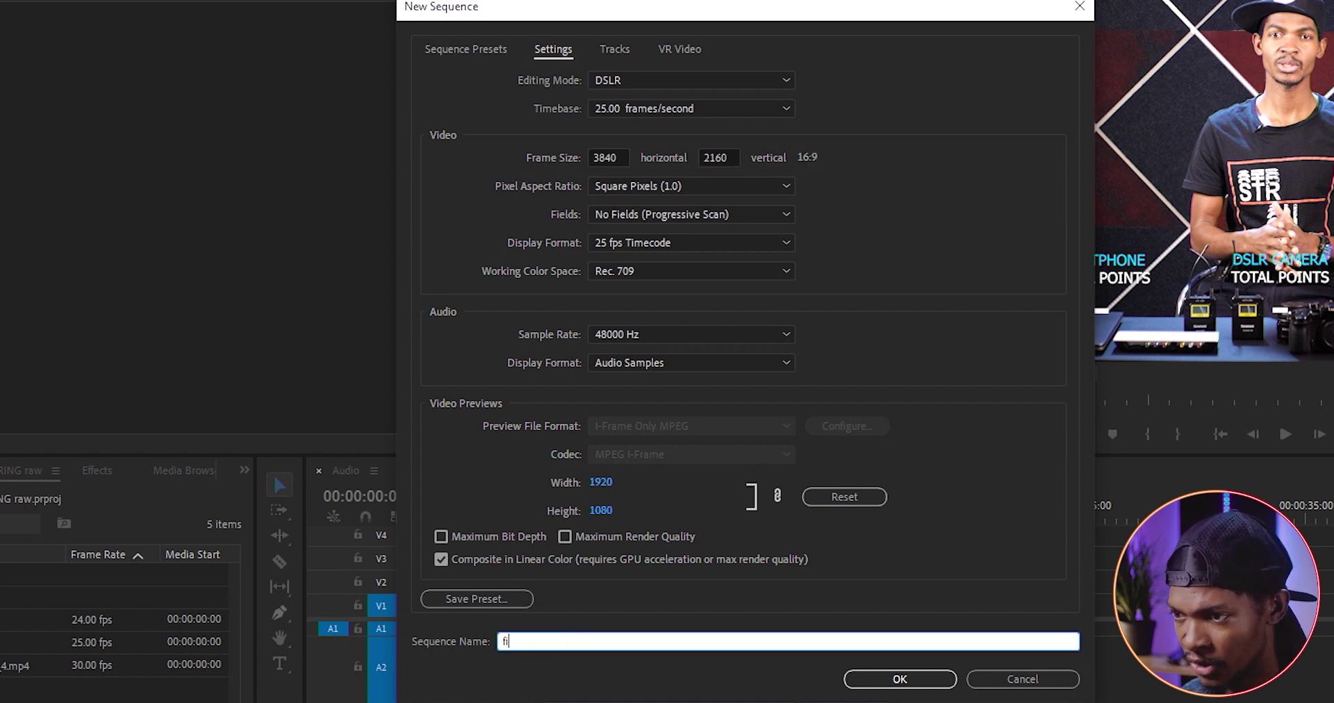
pyautogui.write('al audio mix')
pyautogui.click(850, 684)
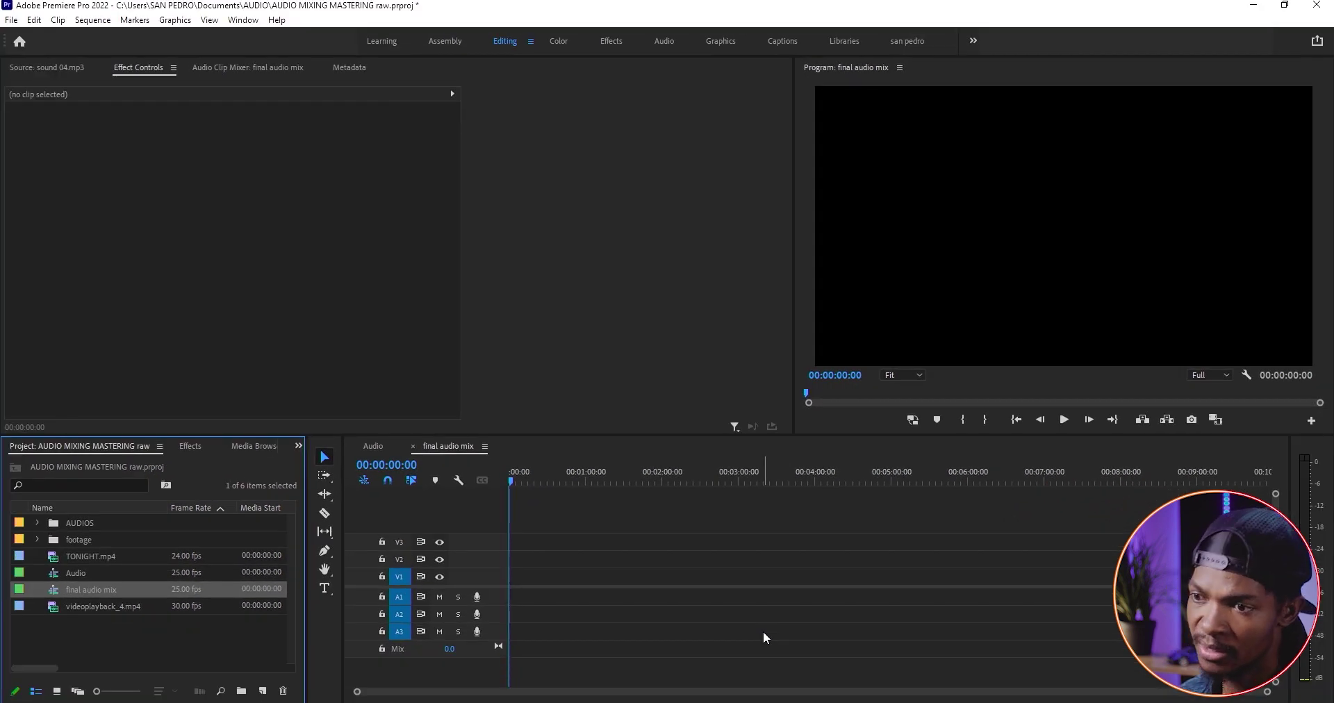
# Step: Nest the Audio sequence at the start of tracks V1 and A1 in the final audio mix sequence
pyautogui.moveTo(60, 573); pyautogui.dragTo(520, 585)
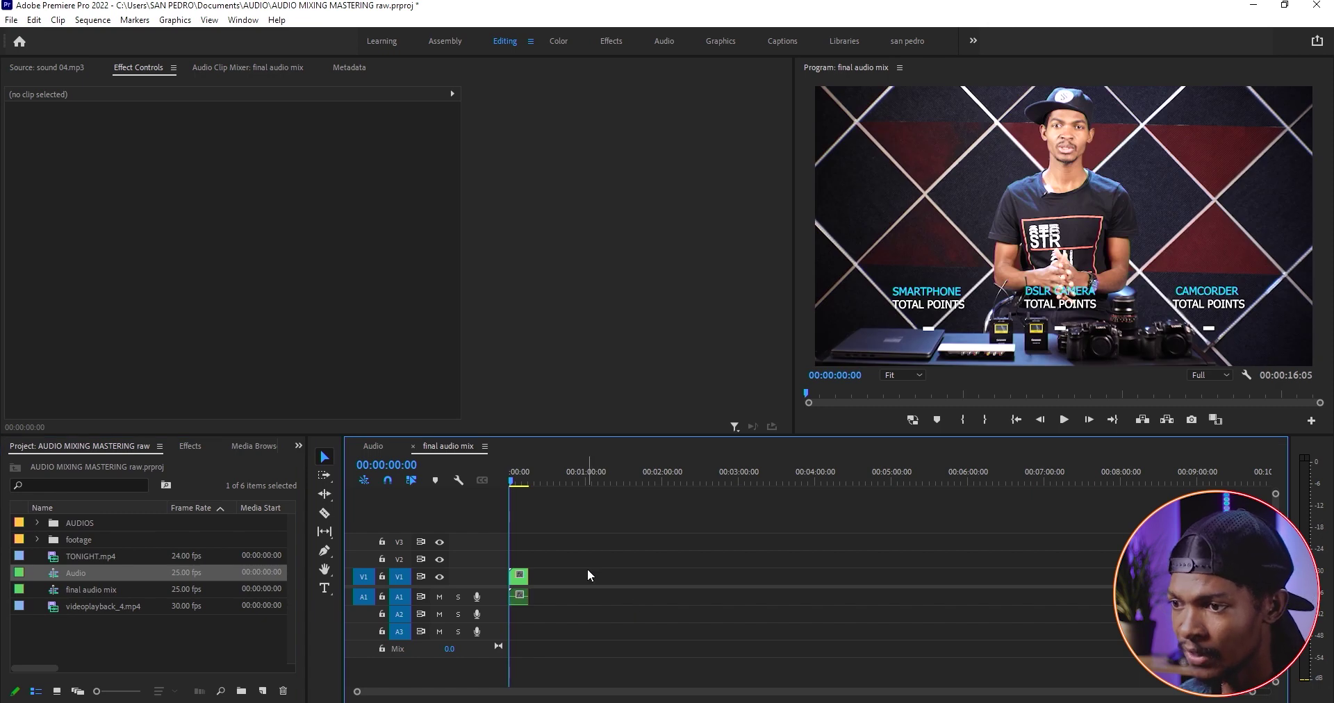
pyautogui.press('=')
pyautogui.press('=')
pyautogui.press('=')
# Step: Play the nested Audio clip, check its source sequence, and return to the final audio mix sequence
pyautogui.press('space')
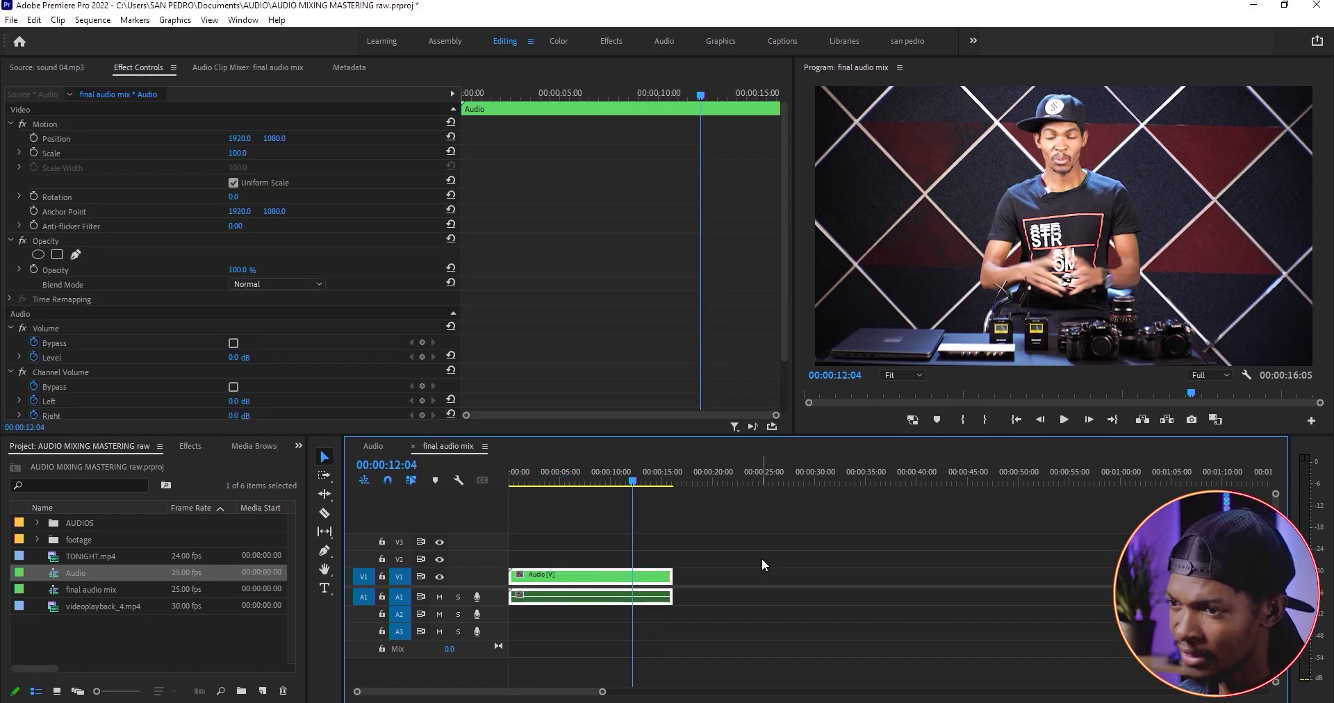
pyautogui.doubleClick(587, 577)
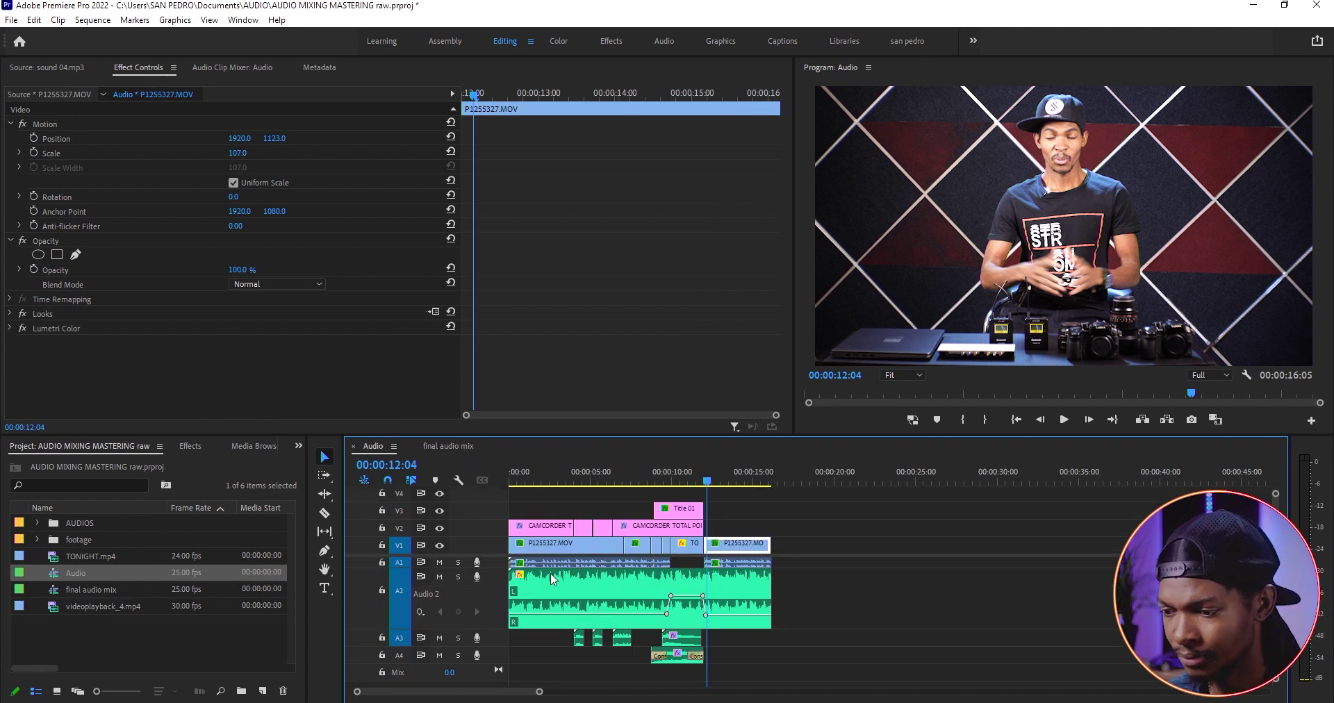
pyautogui.click(445, 445)
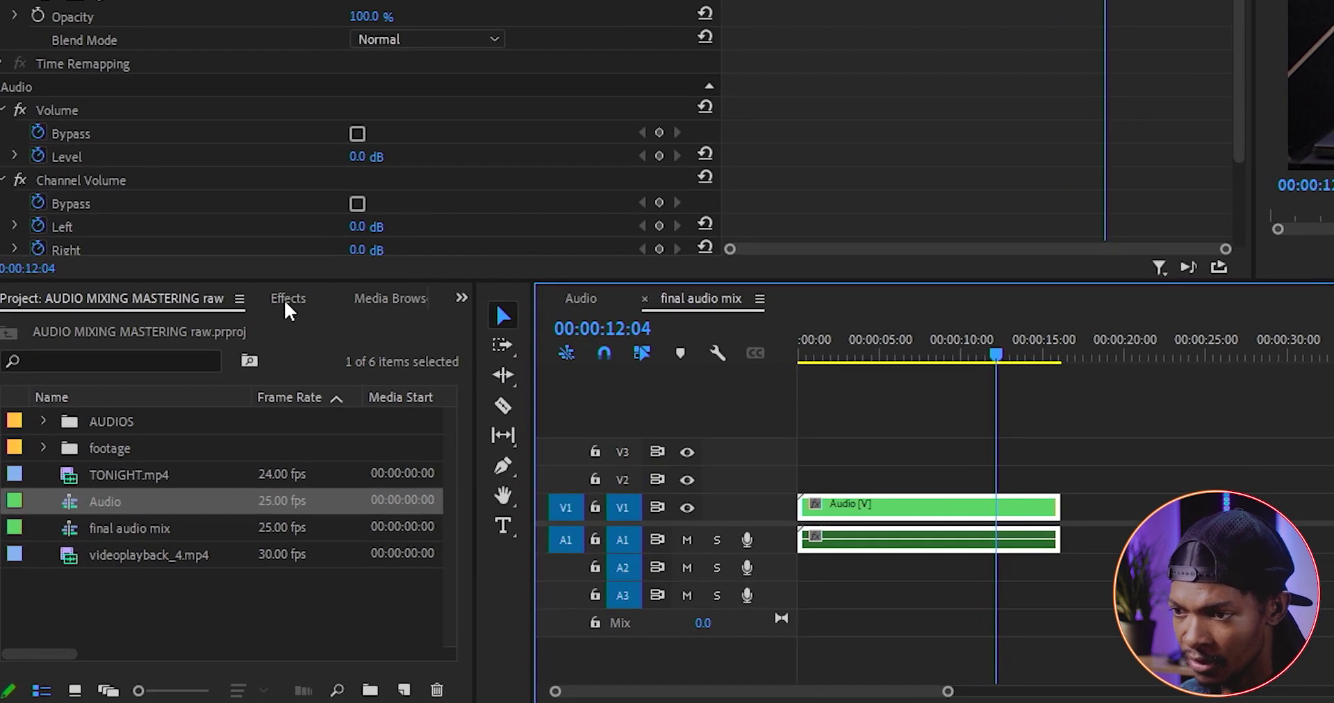
# Step: Apply the Dynamics effect from Amplitude and Compression to the nested Audio clip on track A1
pyautogui.click(190, 446)
pyautogui.click(2, 402)
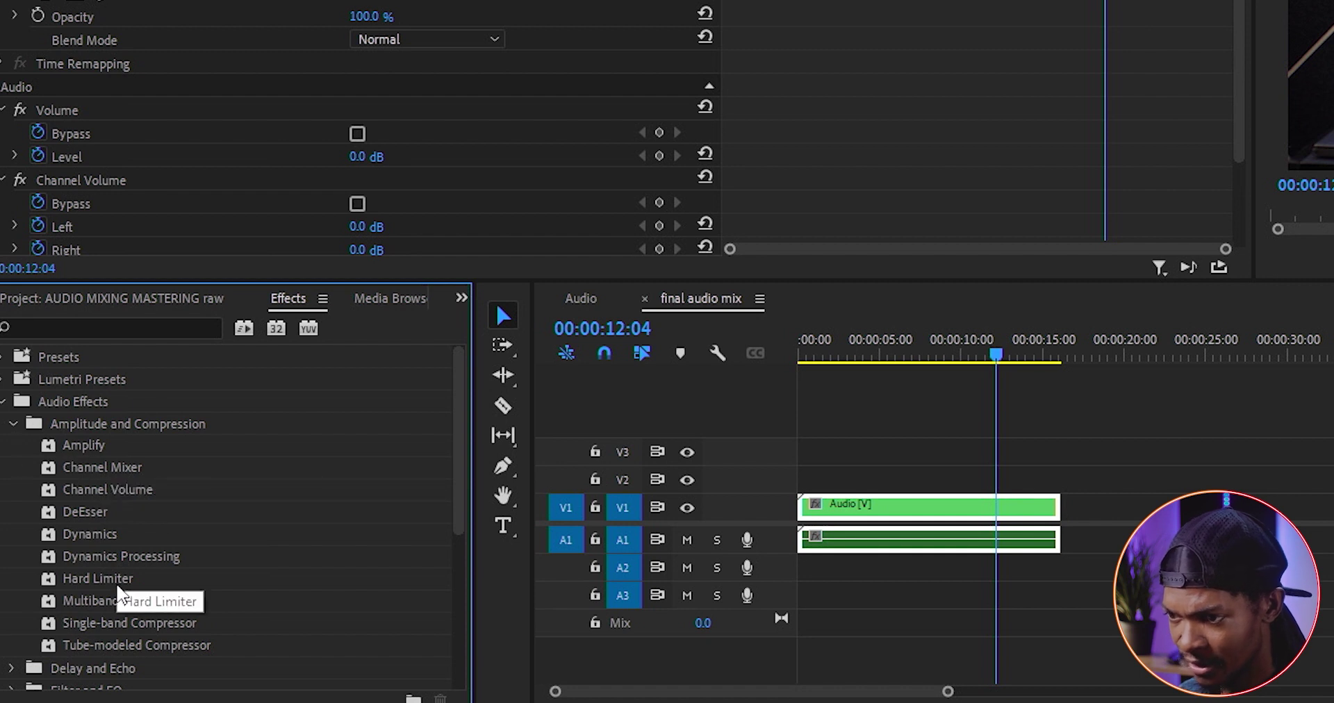
pyautogui.click(107, 543)
pyautogui.moveTo(658, 581); pyautogui.dragTo(843, 544)
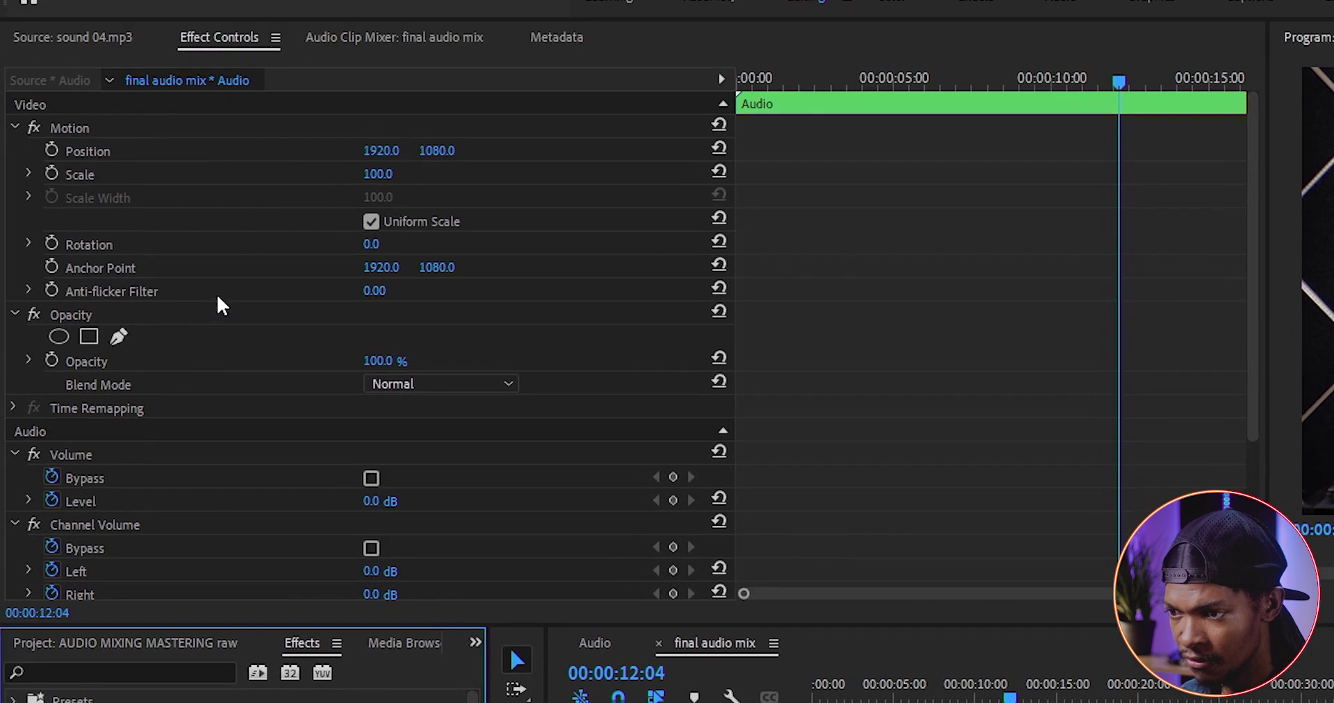
# Step: Open the custom setup of the Dynamics effect and choose the Soft Compression preset
pyautogui.click(207, 35)
pyautogui.scroll(-2, 215, 424)
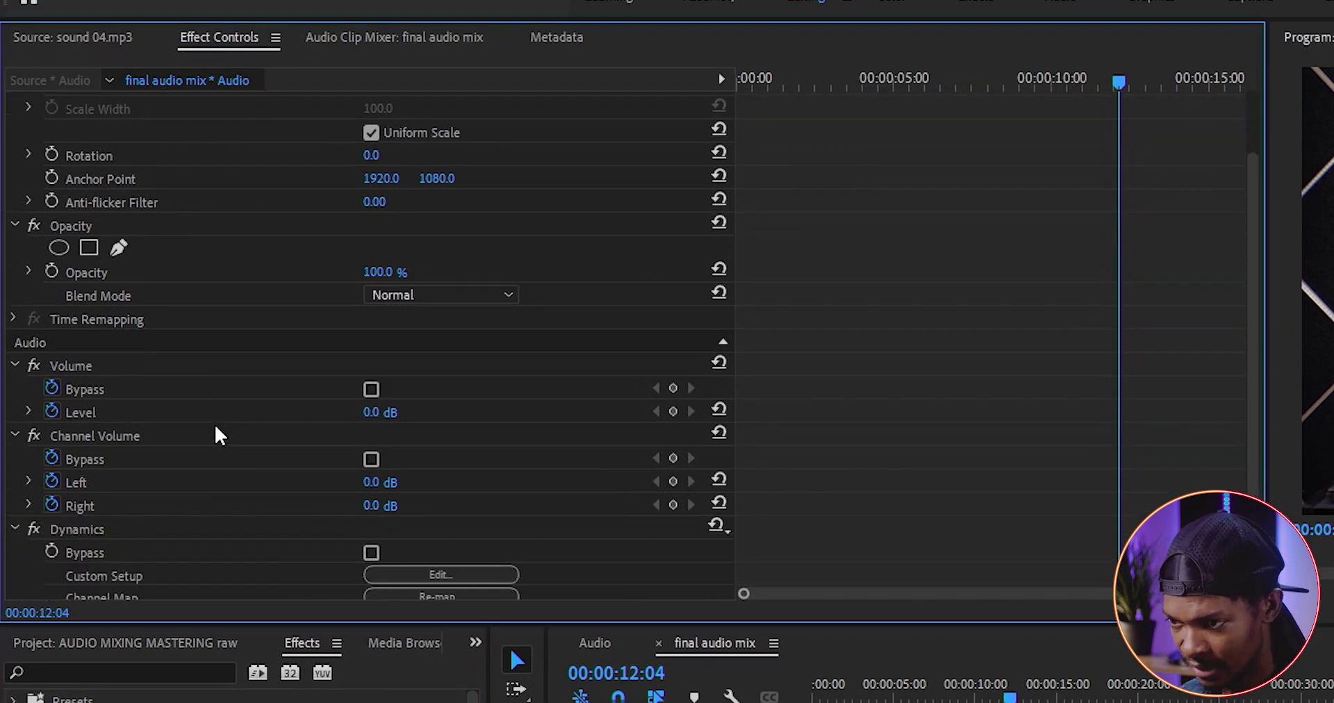
pyautogui.scroll(-2, 213, 429)
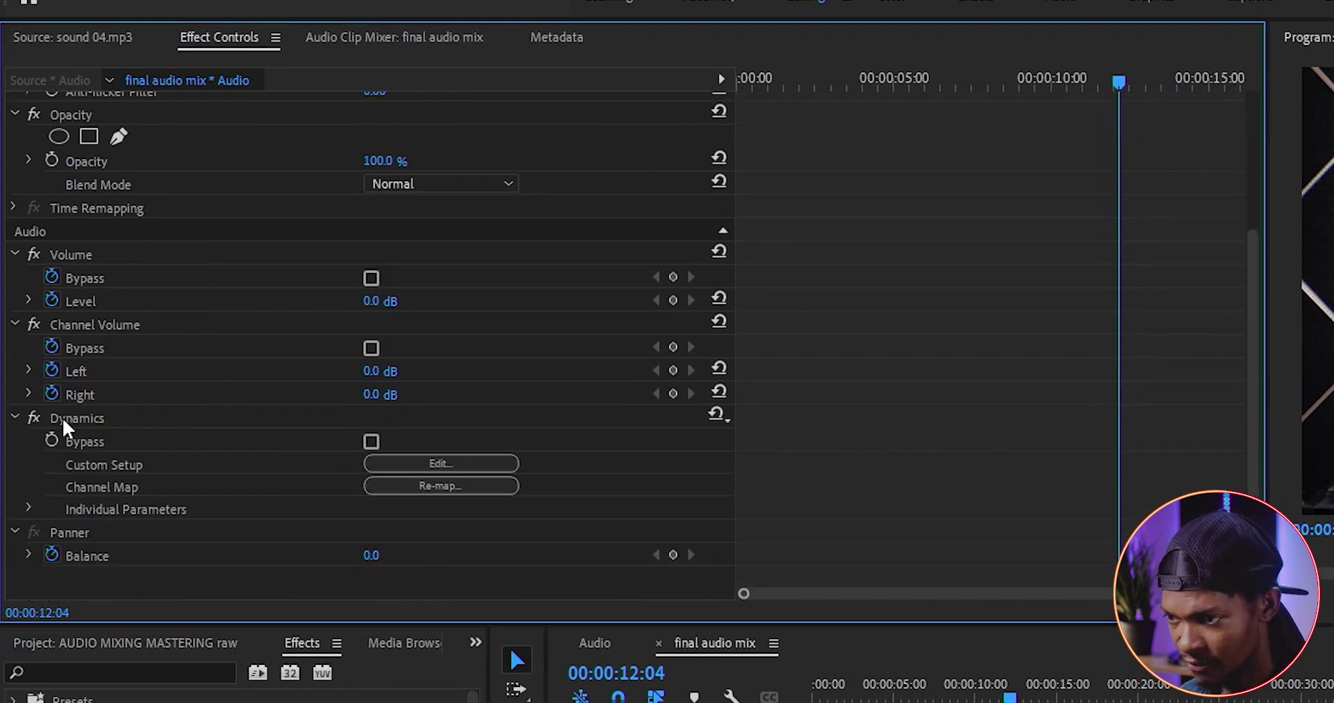
pyautogui.click(461, 466)
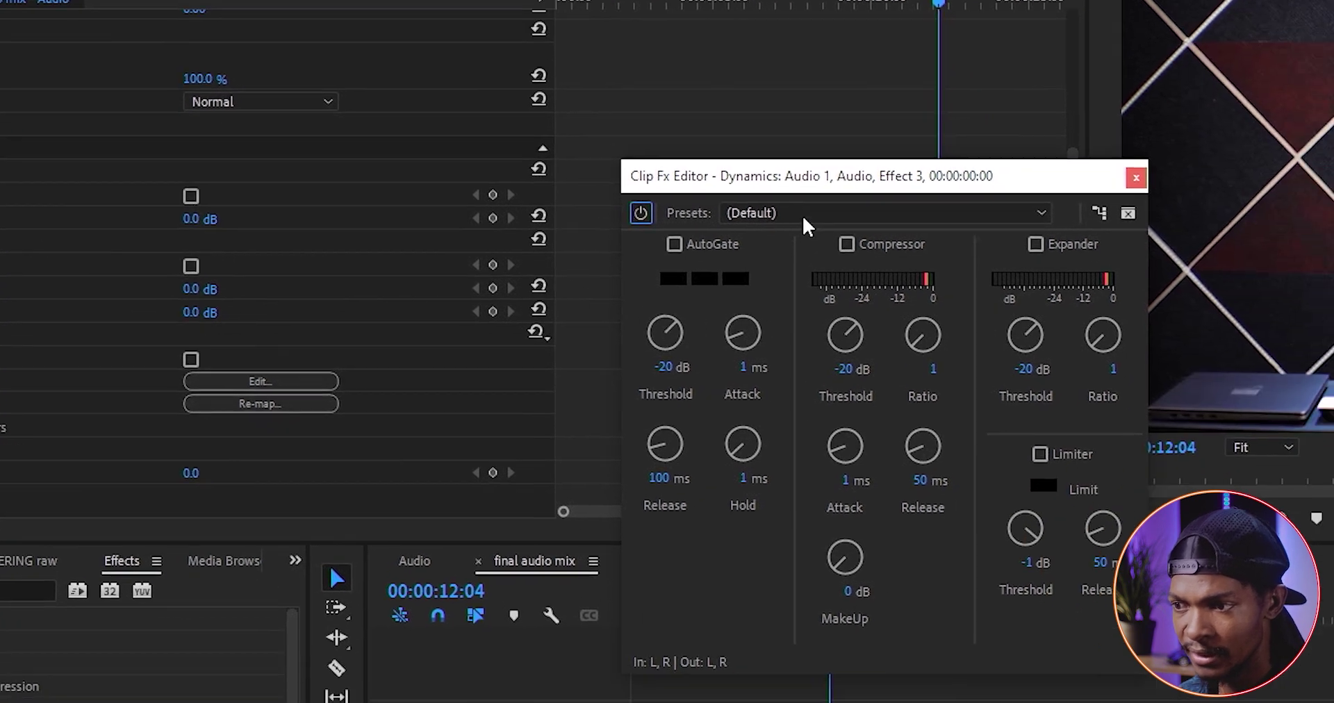
pyautogui.click(802, 215)
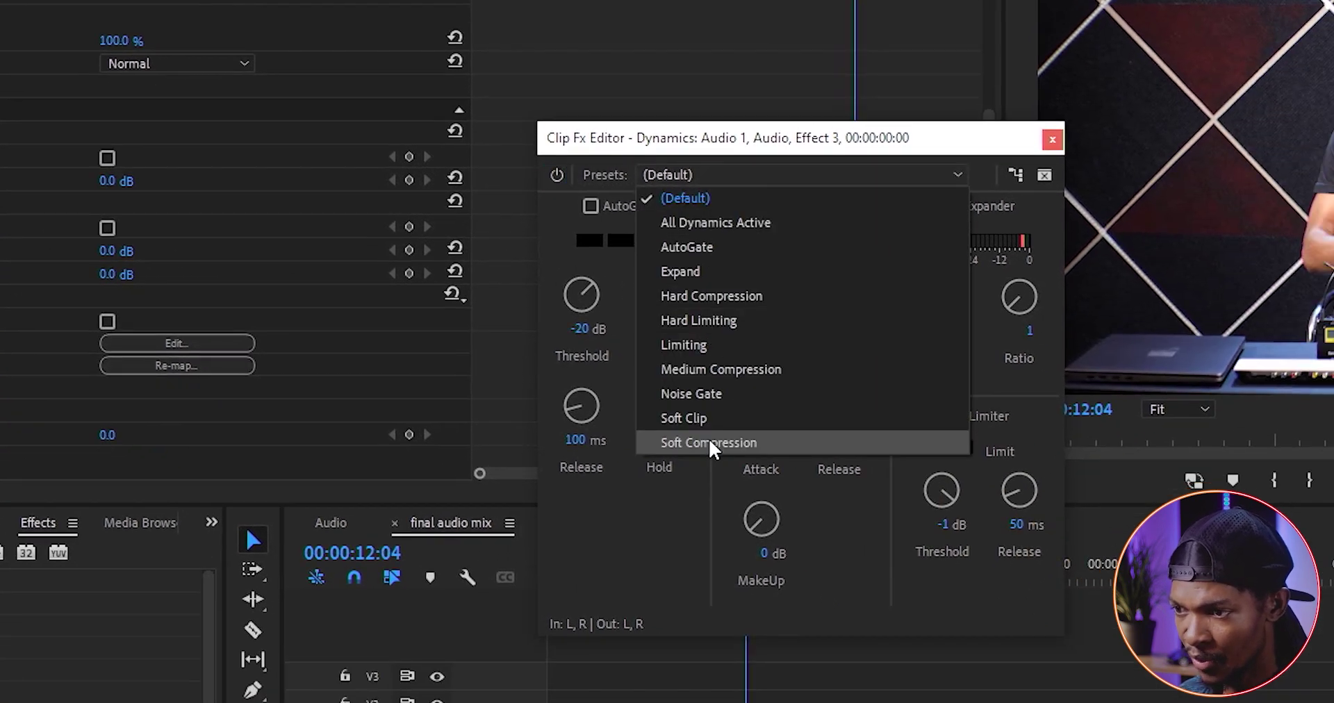
pyautogui.click(708, 442)
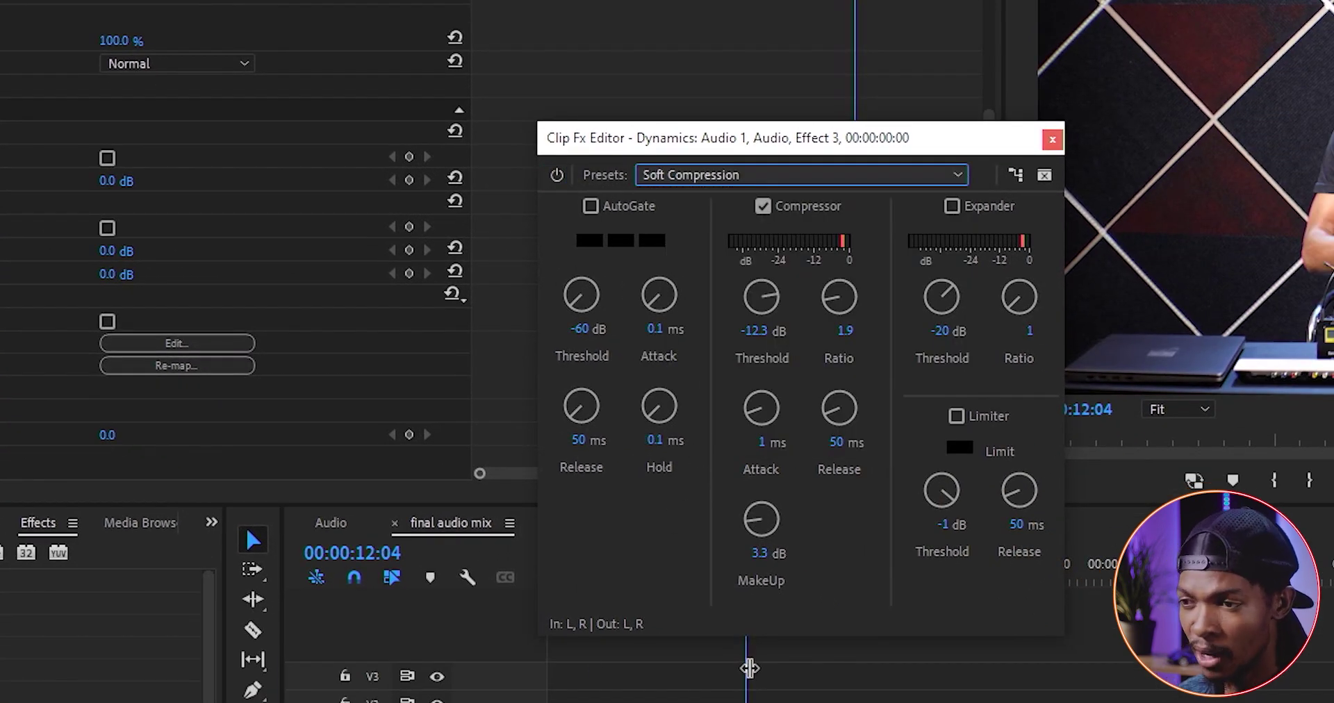
# Step: Play the final audio mix sequence from its start to listen to the Soft Compression preset
pyautogui.press('Home')
pyautogui.press('space')
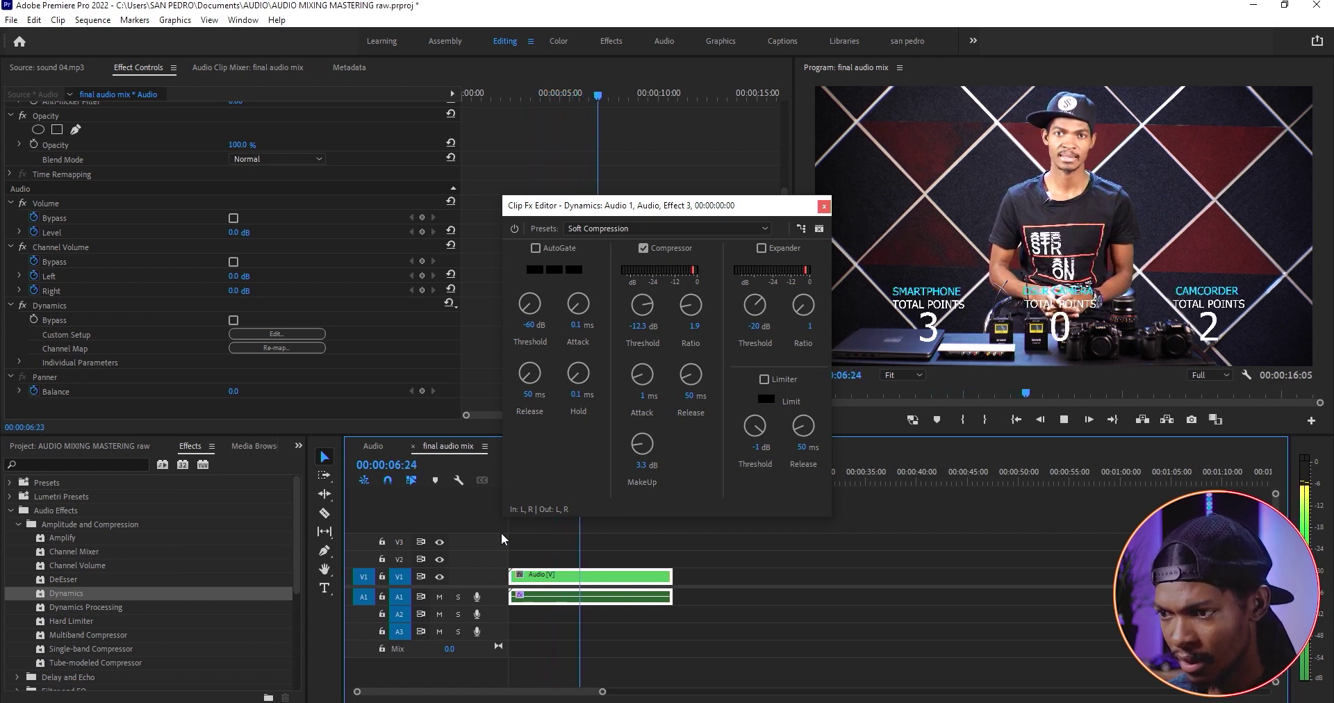
pyautogui.press('Home')
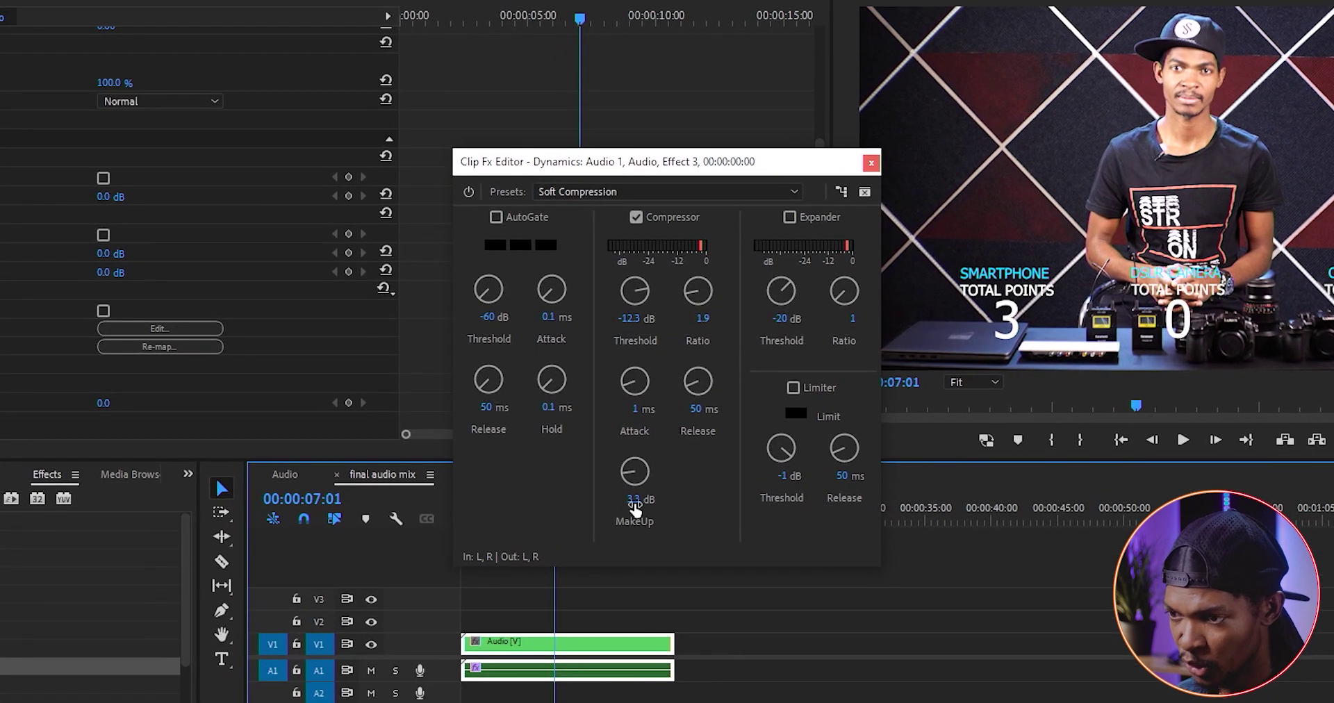
# Step: Raise the compressor's MakeUp gain to 4.2 dB, replay the sequence from its start, and close the Dynamics editor
pyautogui.moveTo(634, 509); pyautogui.dragTo(654, 512)
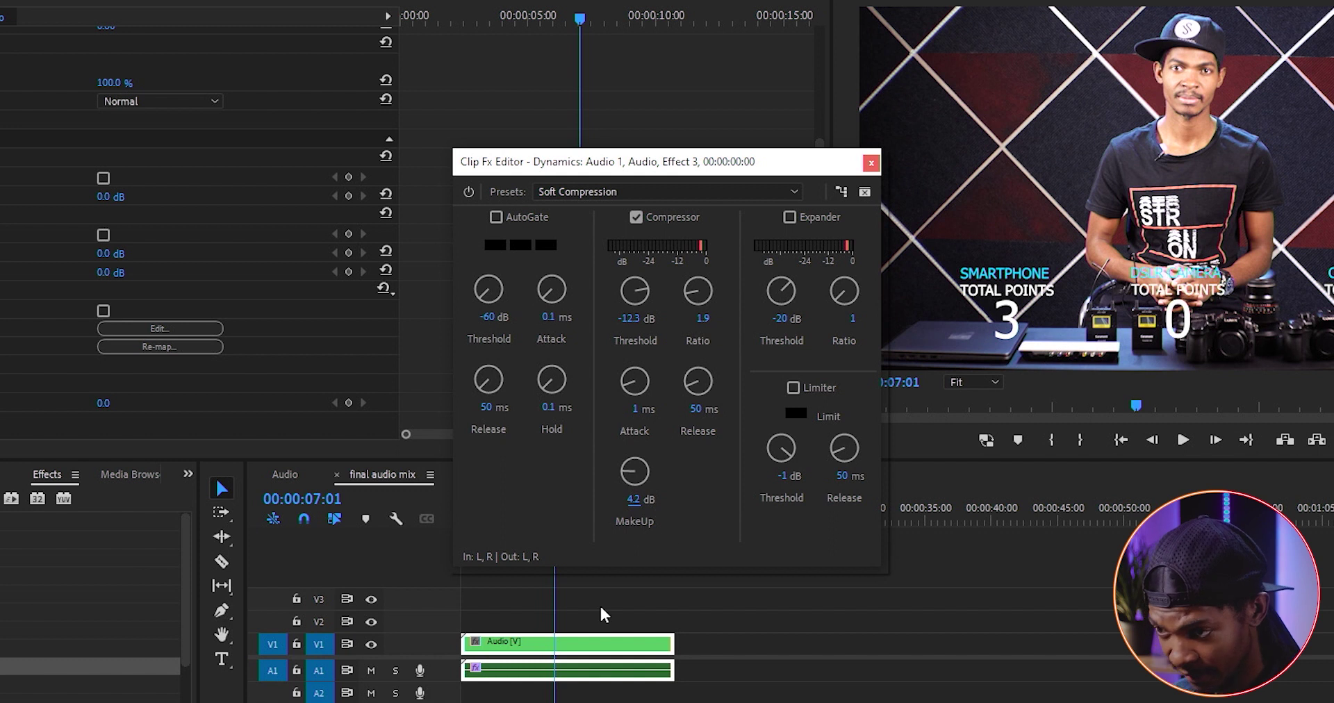
pyautogui.click(557, 617)
pyautogui.press('Home')
pyautogui.press('space')
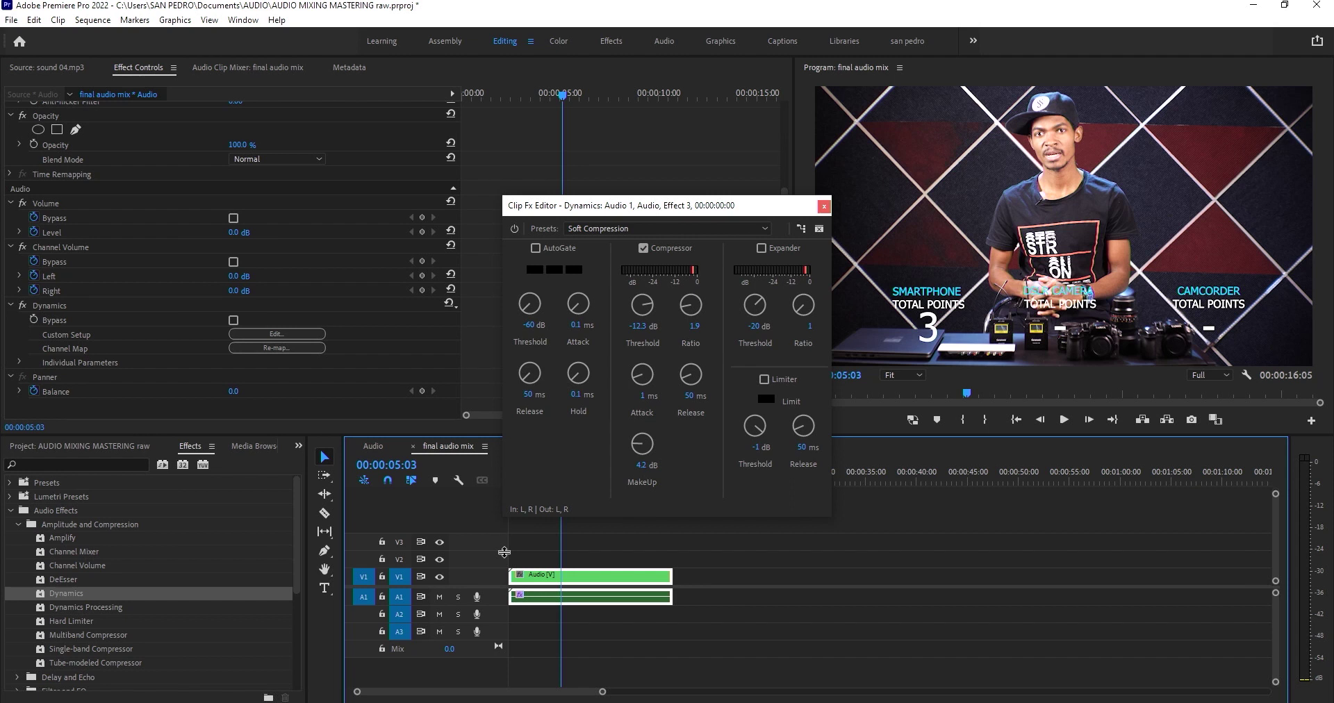
pyautogui.click(826, 208)
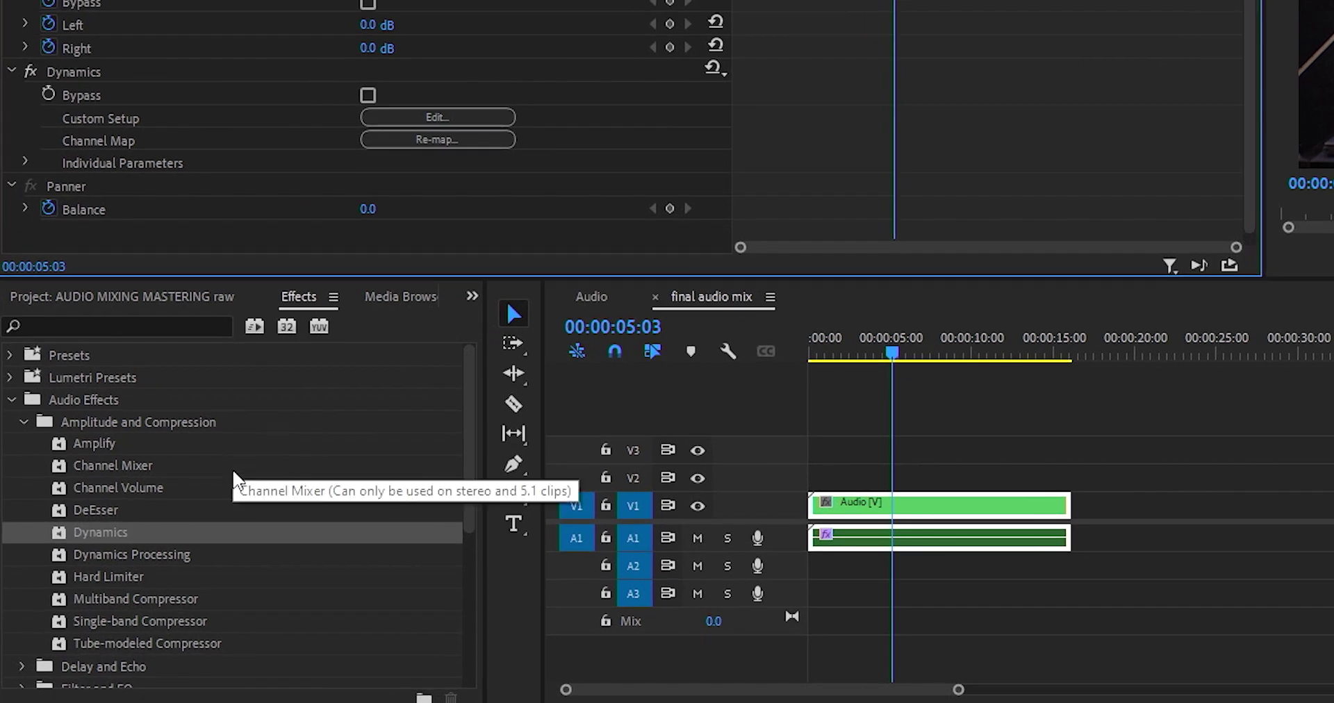
# Step: Apply the Parametric Equalizer effect from Filter and EQ to the nested Audio clip on track A1
pyautogui.scroll(-3, 232, 469)
pyautogui.click(22, 489)
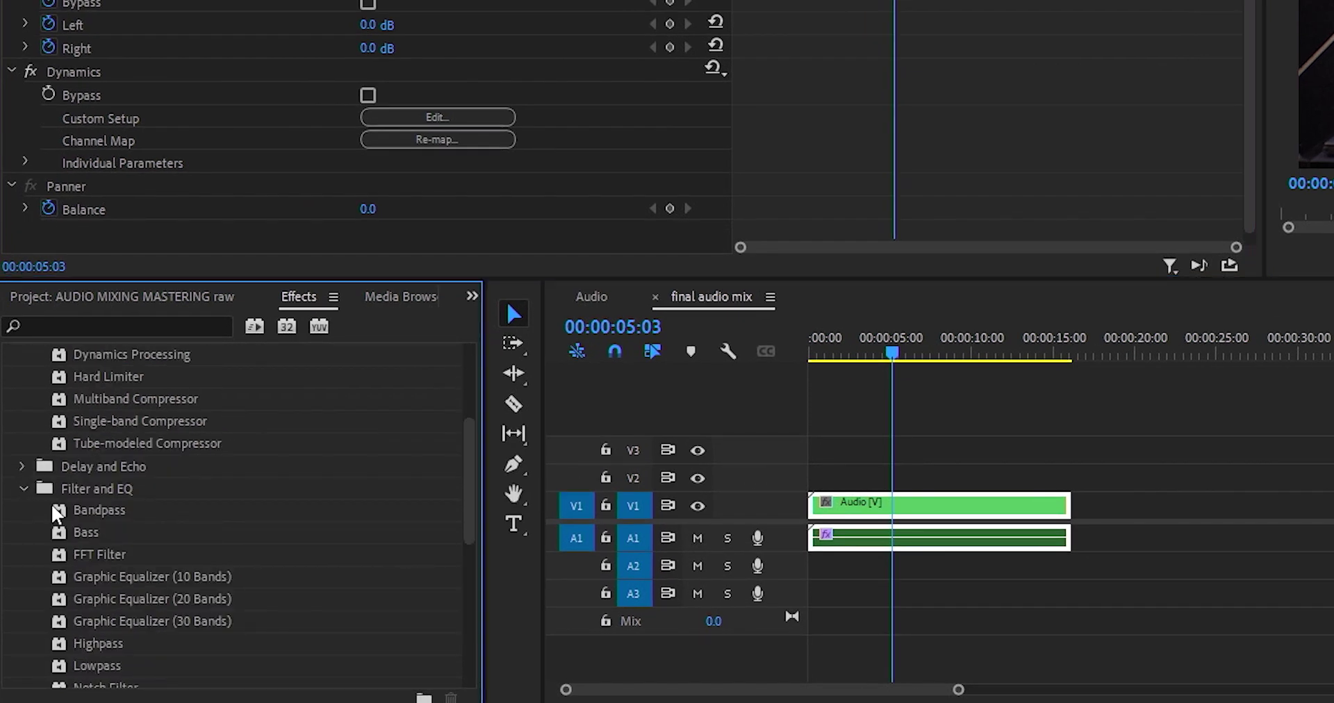
pyautogui.scroll(-3, 189, 598)
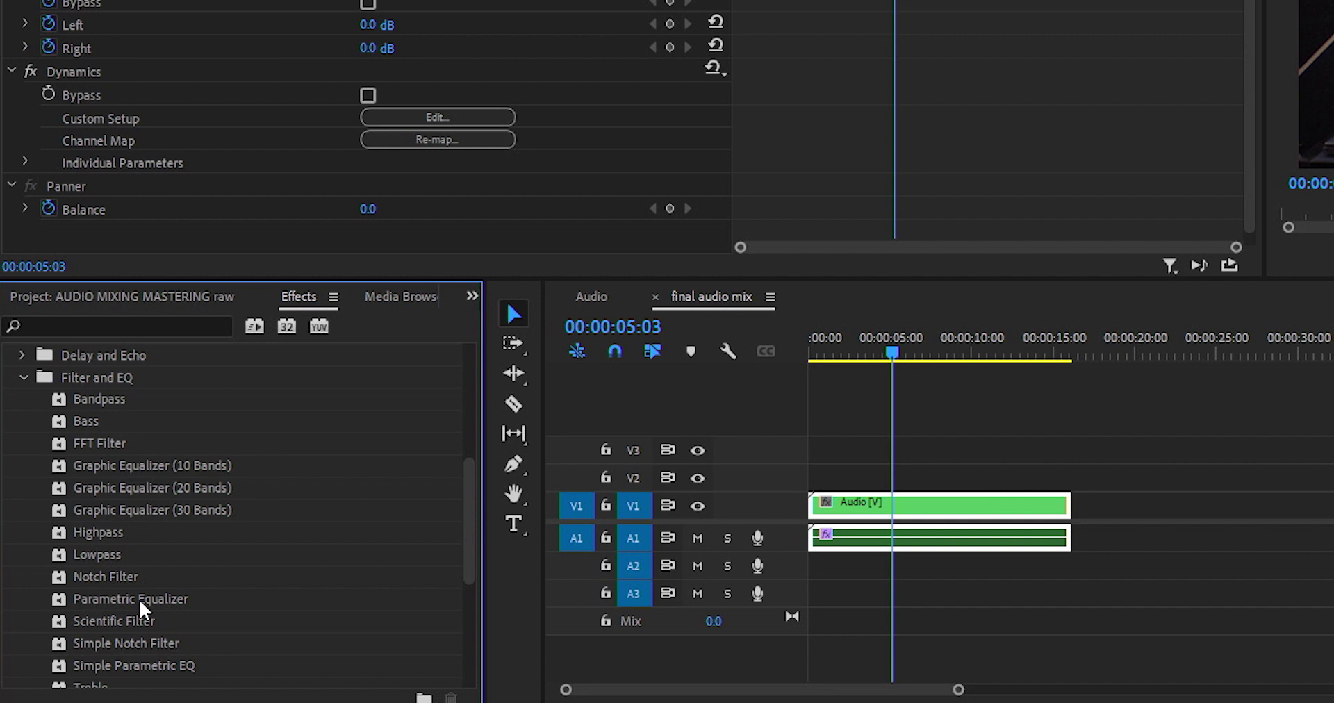
pyautogui.moveTo(142, 608); pyautogui.dragTo(851, 550)
# Step: In the Parametric Equalizer, set the low band to about 24 Hz at -15 dB and the high band to about 5741 Hz at 6.2 dB
pyautogui.scroll(-1, 593, 193)
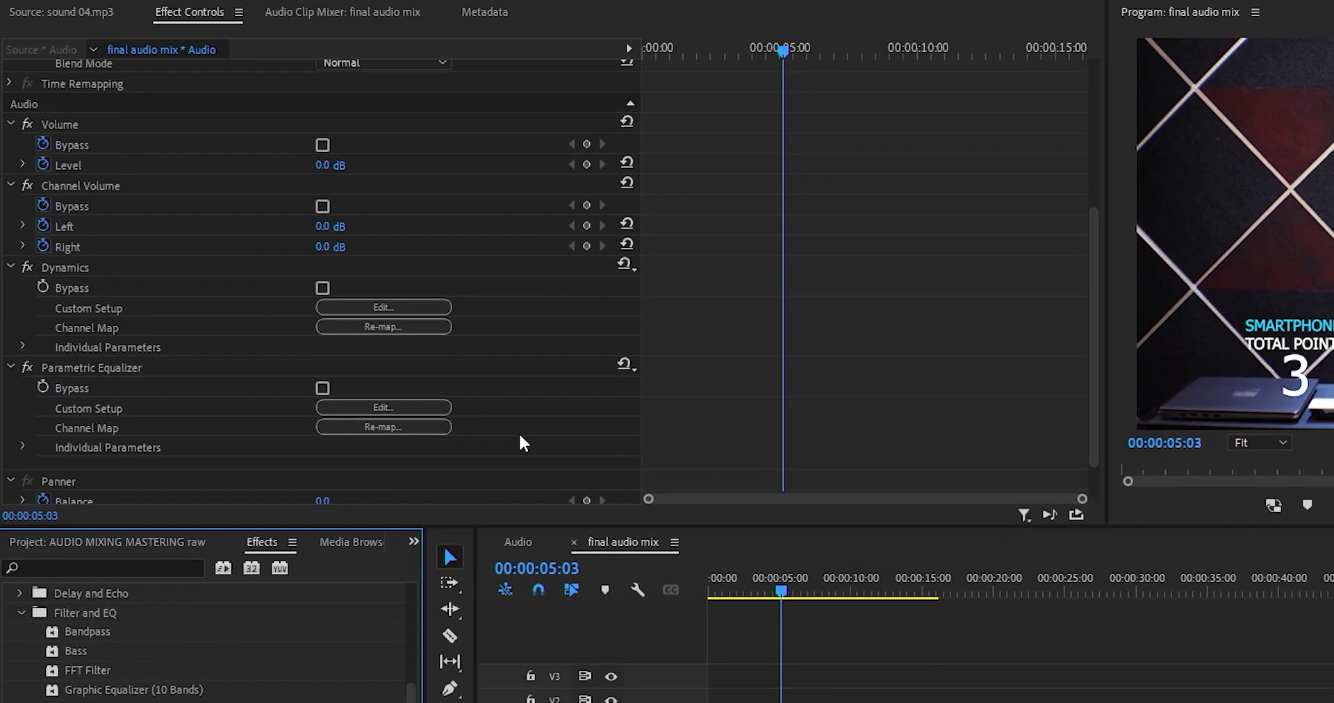
pyautogui.scroll(-1, 518, 439)
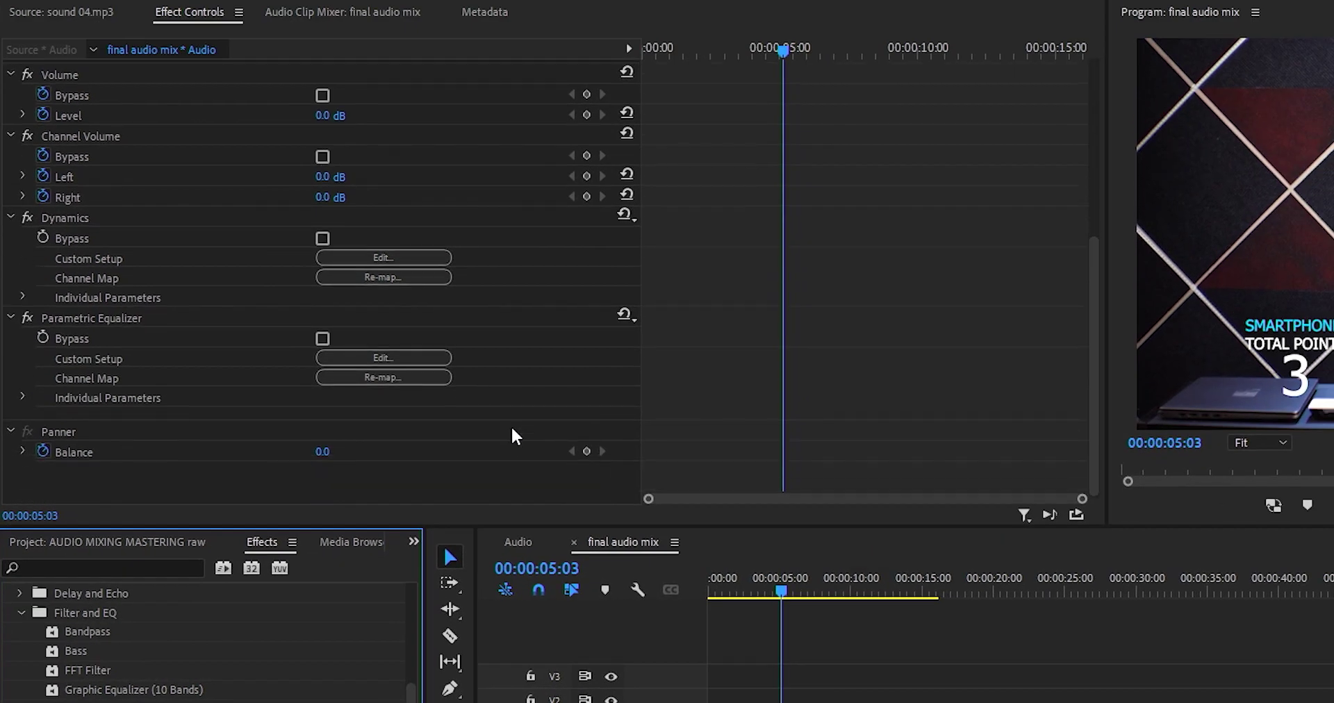
pyautogui.click(378, 358)
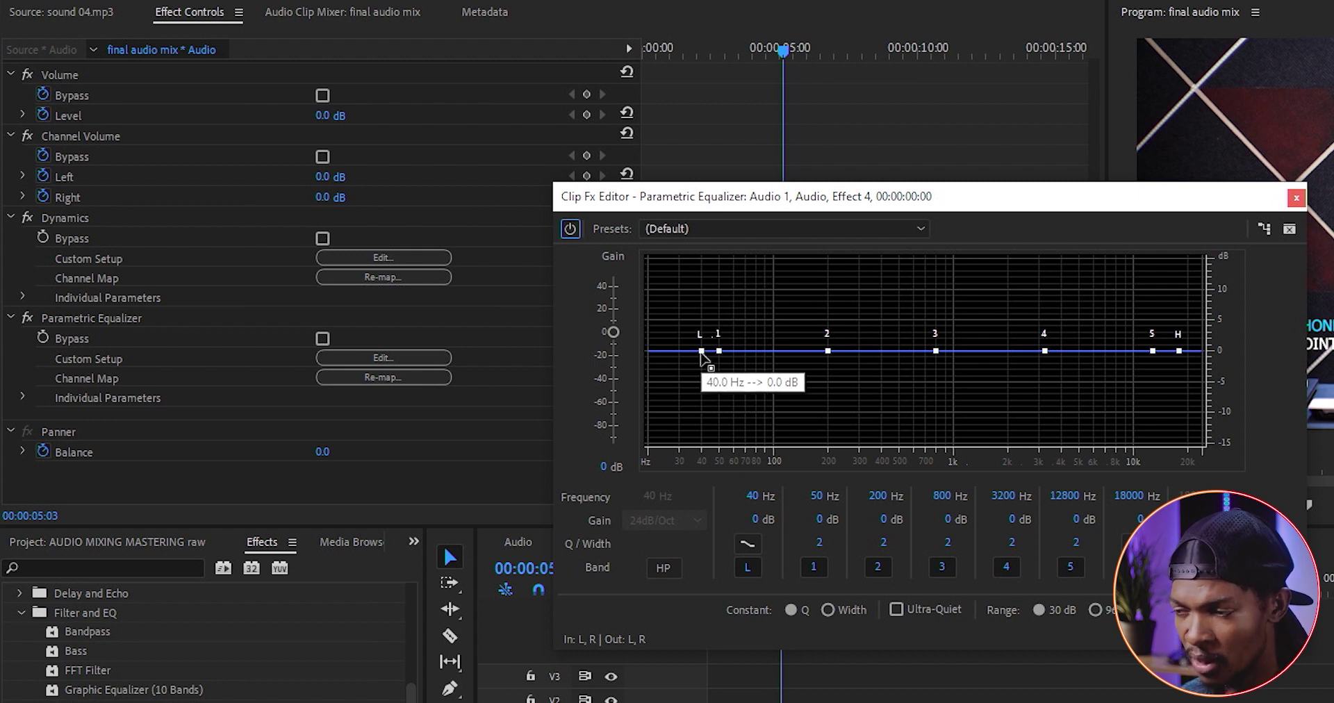
pyautogui.moveTo(706, 356); pyautogui.dragTo(660, 448)
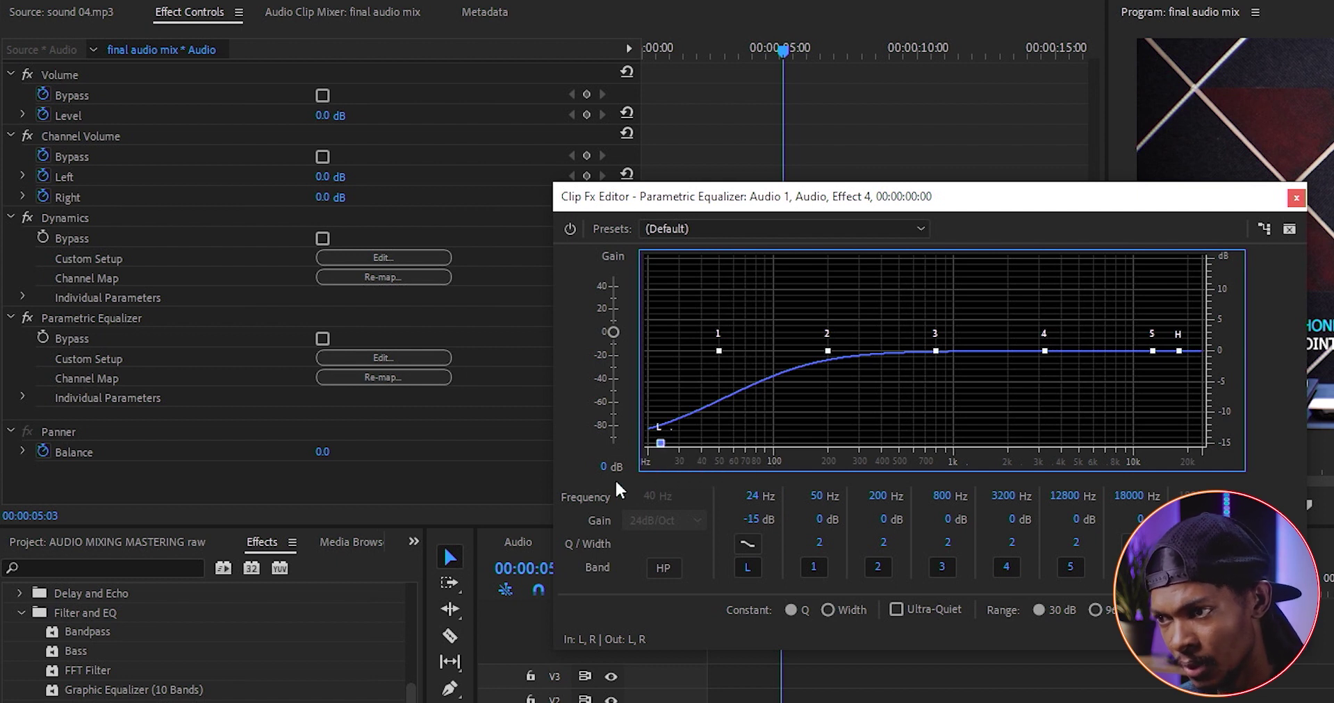
pyautogui.moveTo(781, 675); pyautogui.dragTo(702, 686)
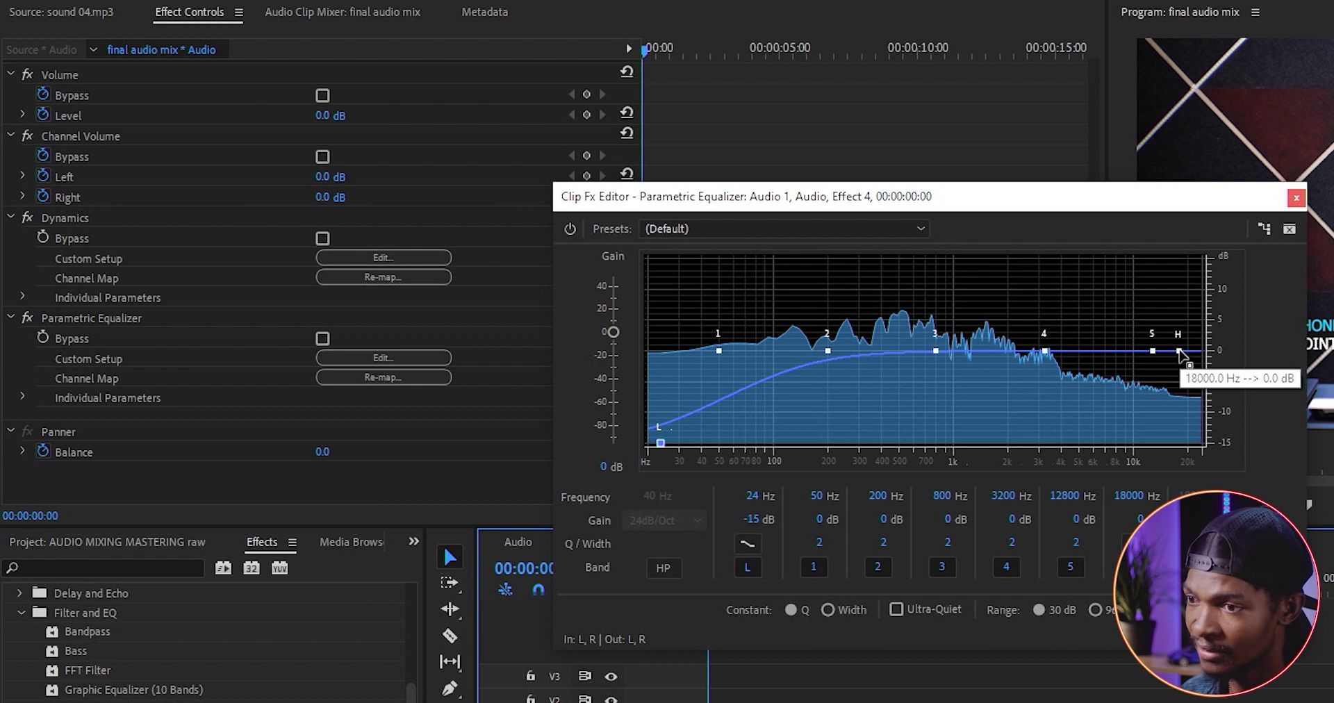
pyautogui.moveTo(1178, 351); pyautogui.dragTo(1092, 316)
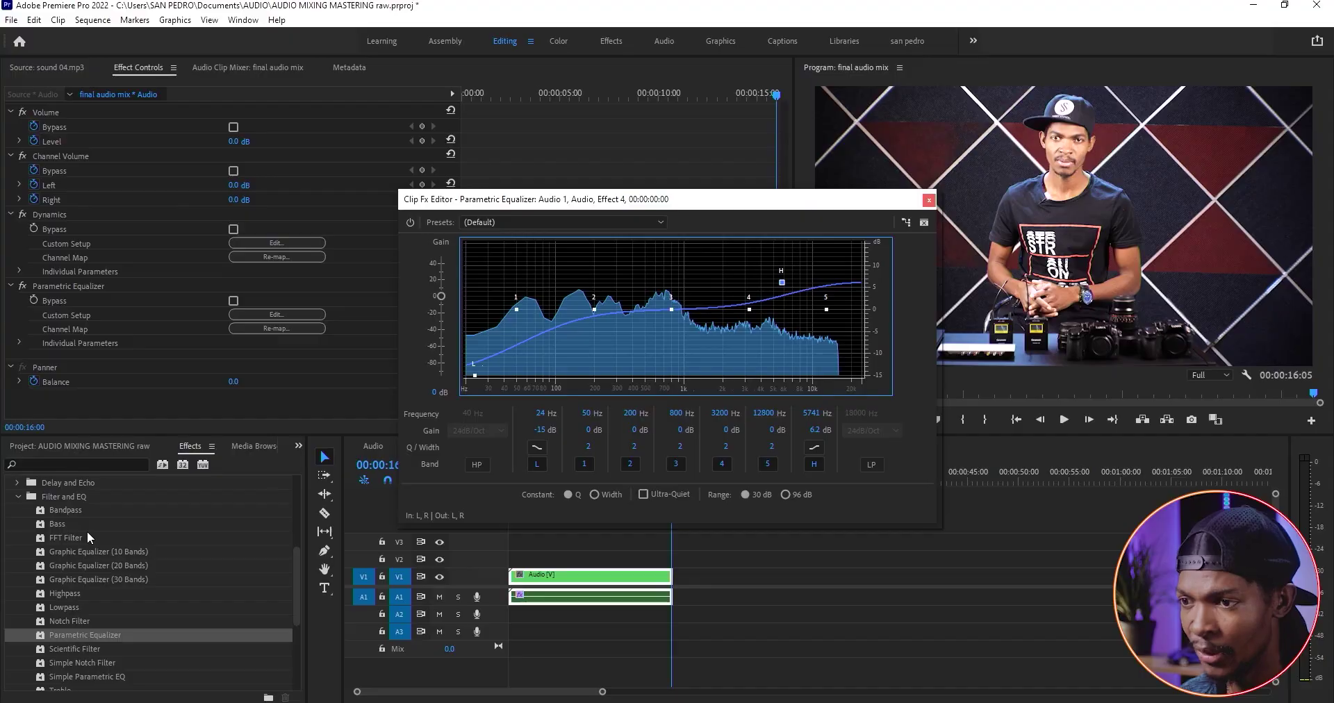
pyautogui.scroll(-2, 86, 532)
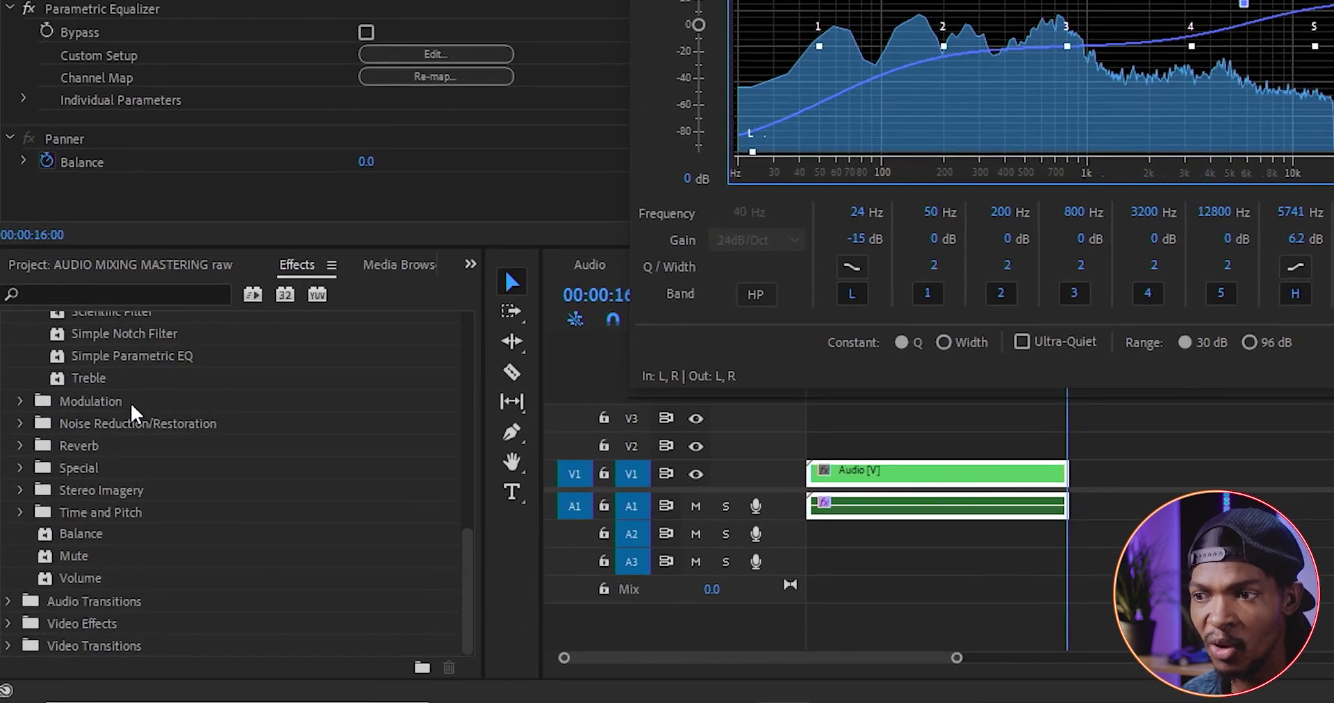
pyautogui.scroll(5, 115, 441)
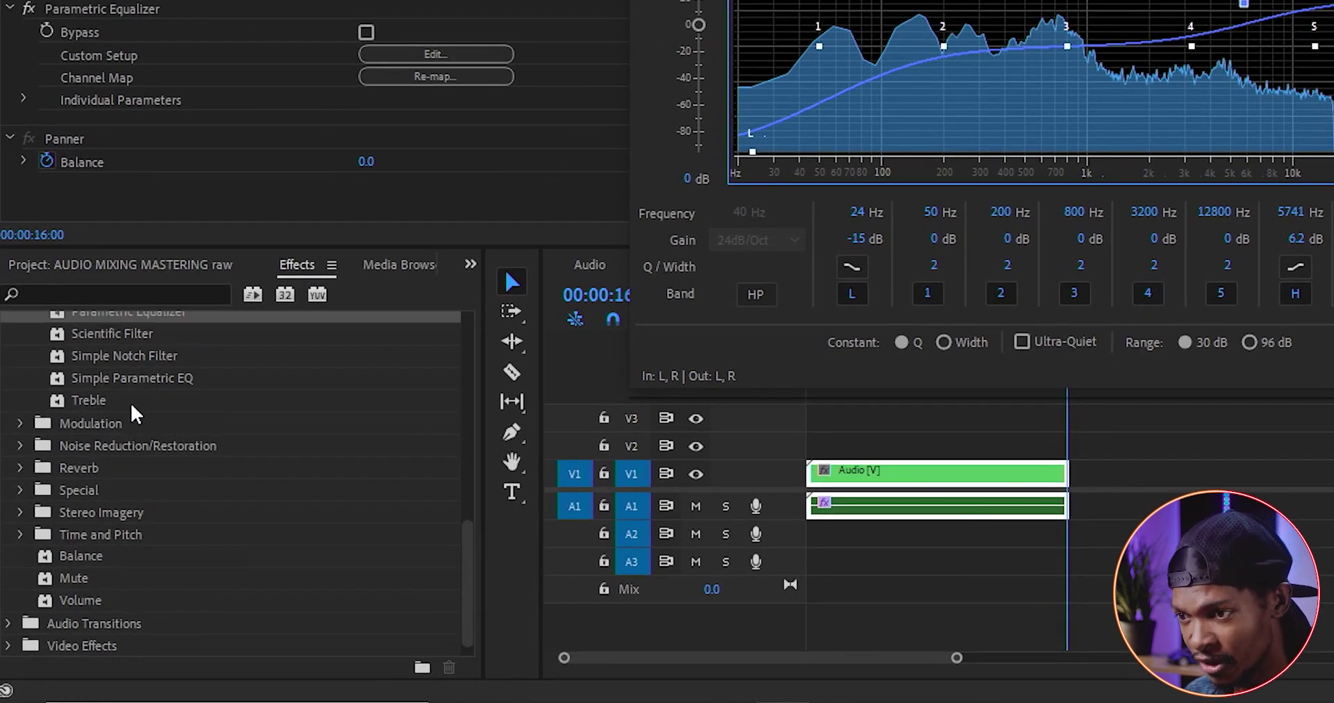
pyautogui.scroll(8, 130, 403)
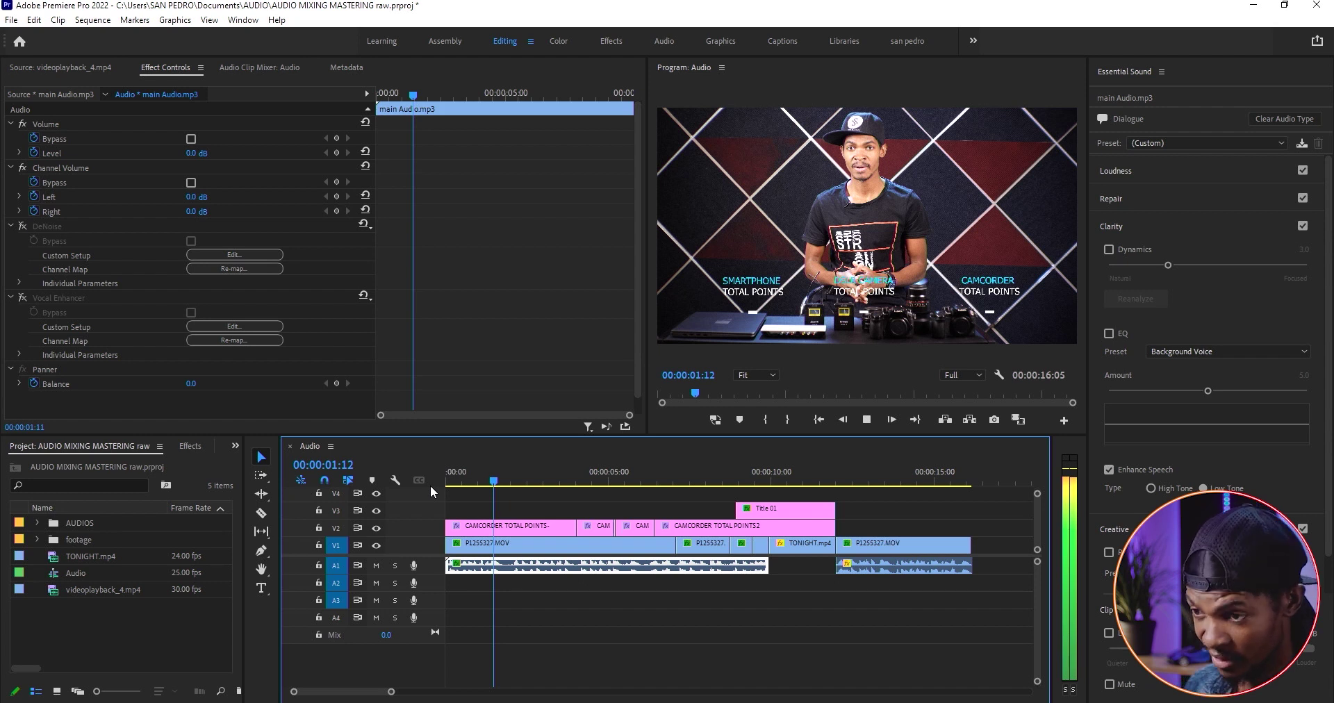
# Step: Place background music.mp3 on track A2 from the start of the Audio sequence and enlarge that track's height
pyautogui.press('space')
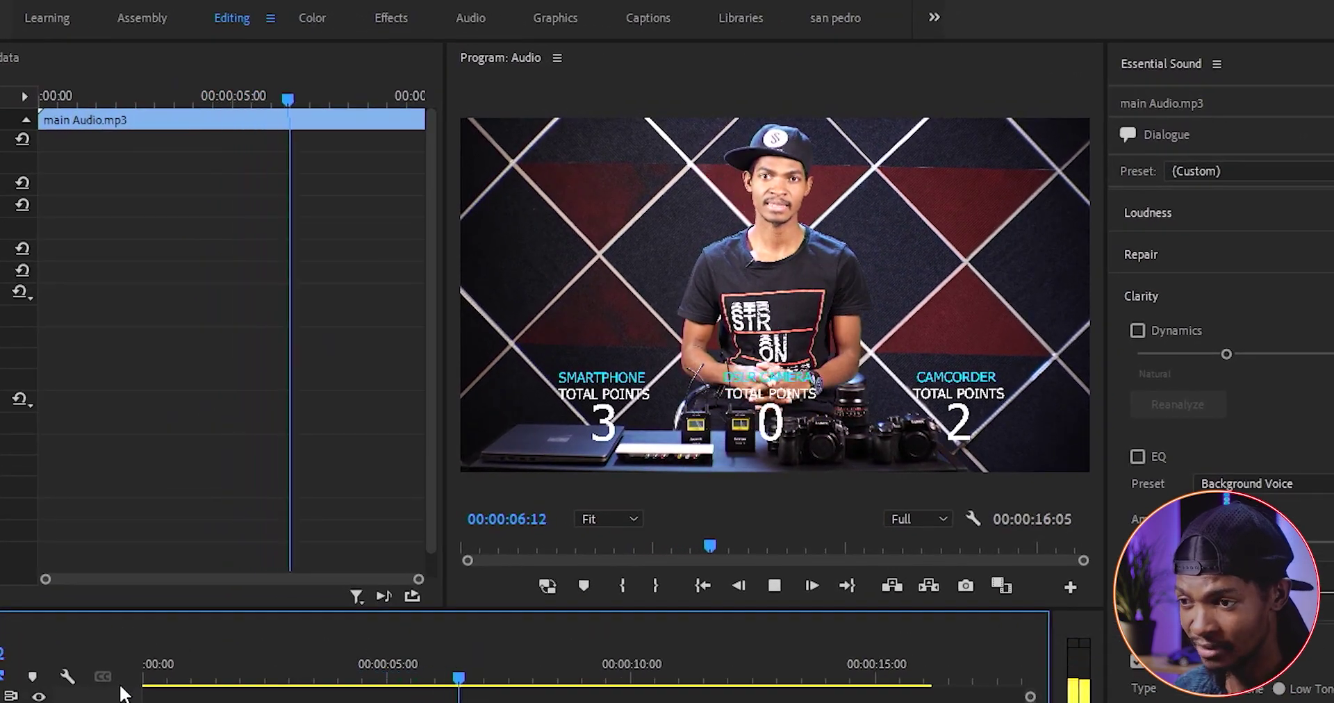
pyautogui.press('space')
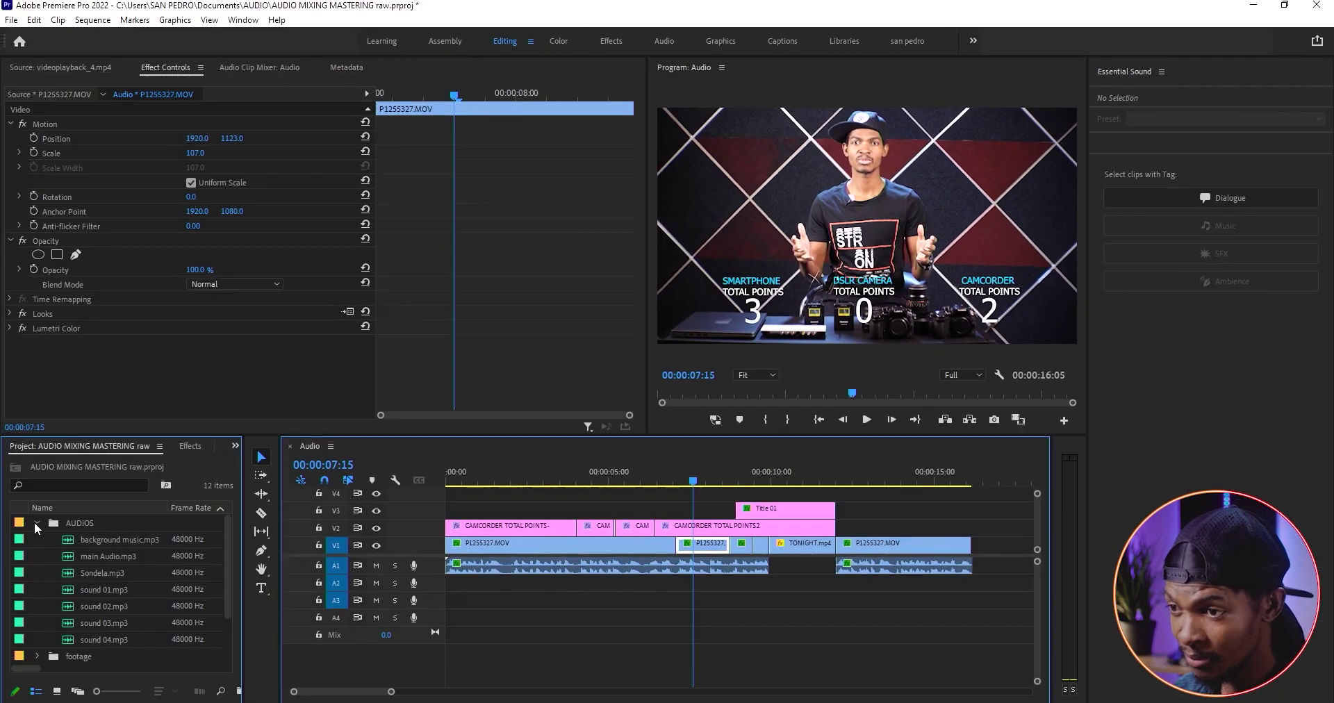
pyautogui.moveTo(76, 546); pyautogui.dragTo(439, 589)
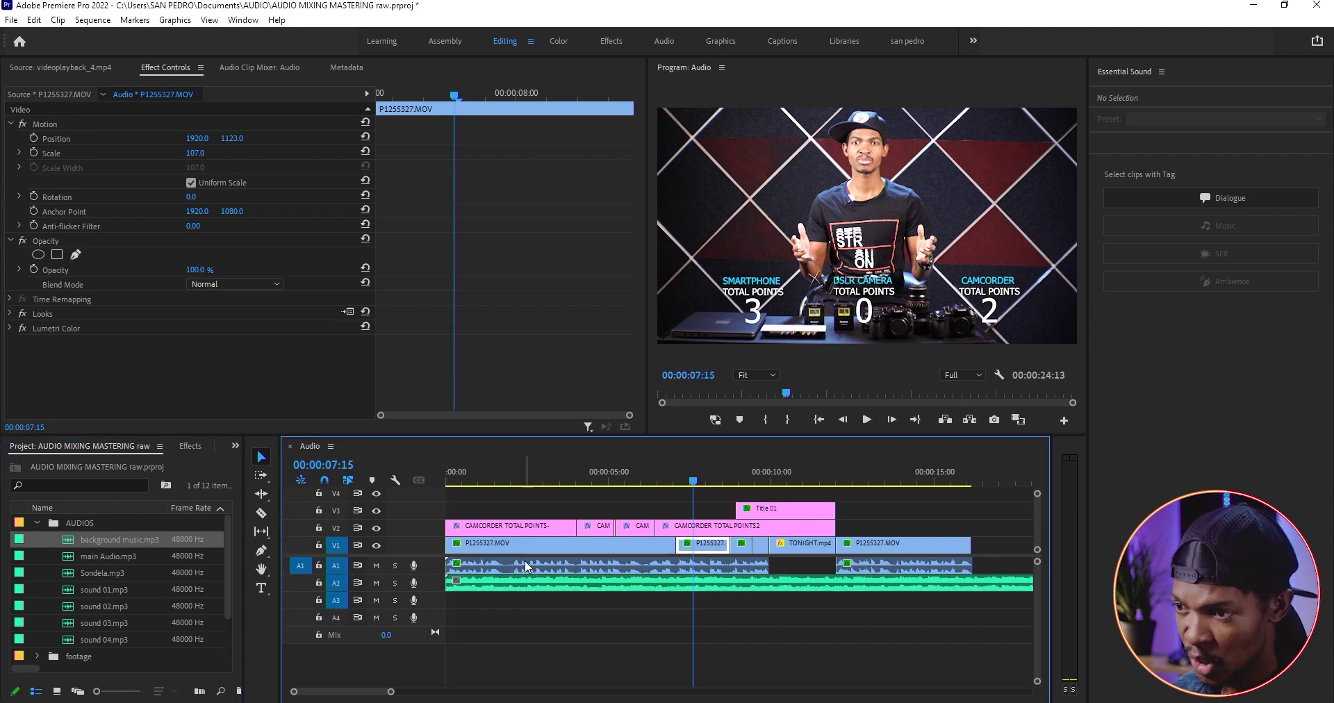
pyautogui.scroll(-3, 523, 574)
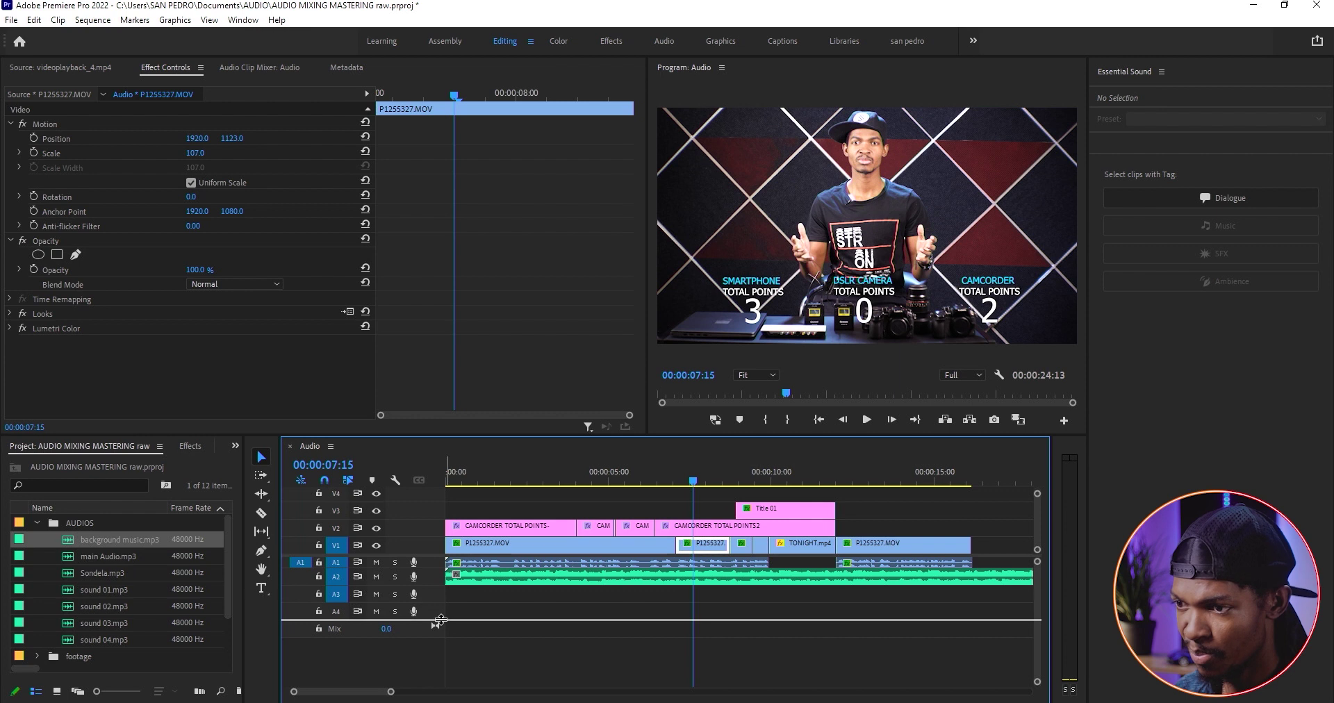
pyautogui.scroll(2, 440, 619)
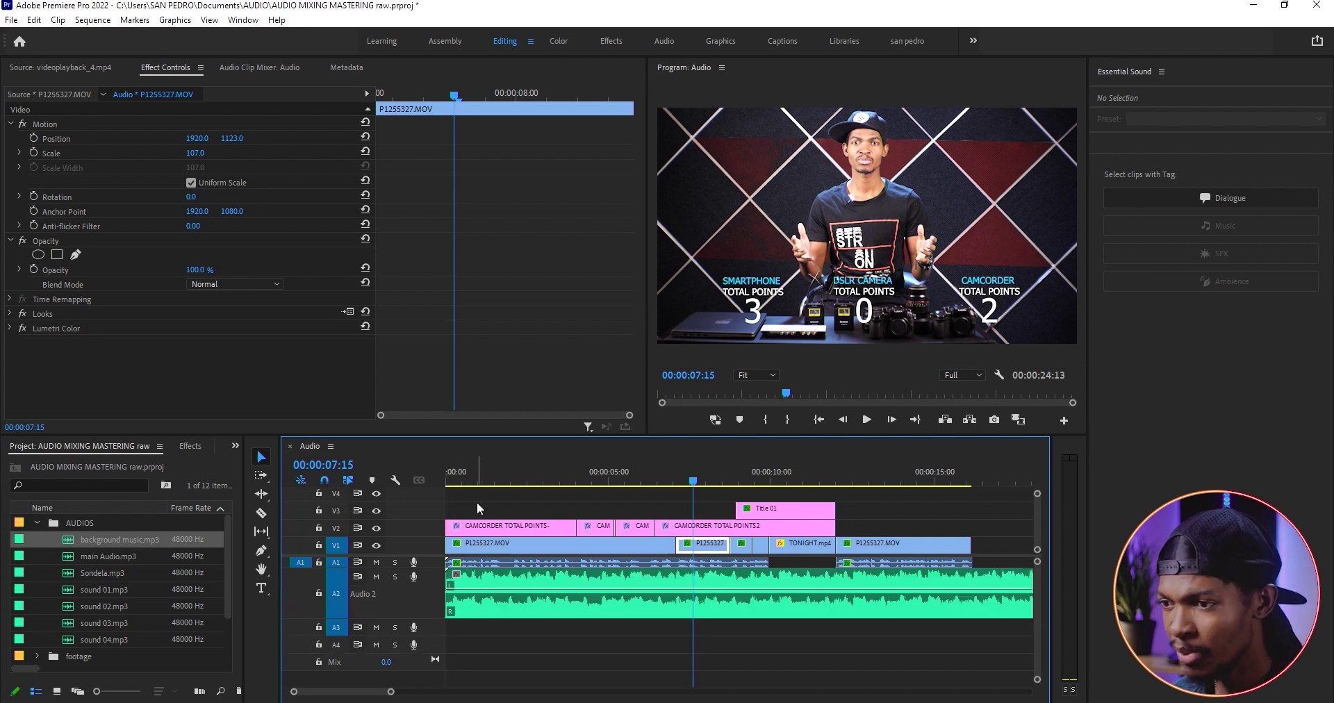
# Step: Play the Audio sequence from near its start to listen to the dialogue together with the background music
pyautogui.click(465, 478)
pyautogui.press('space')
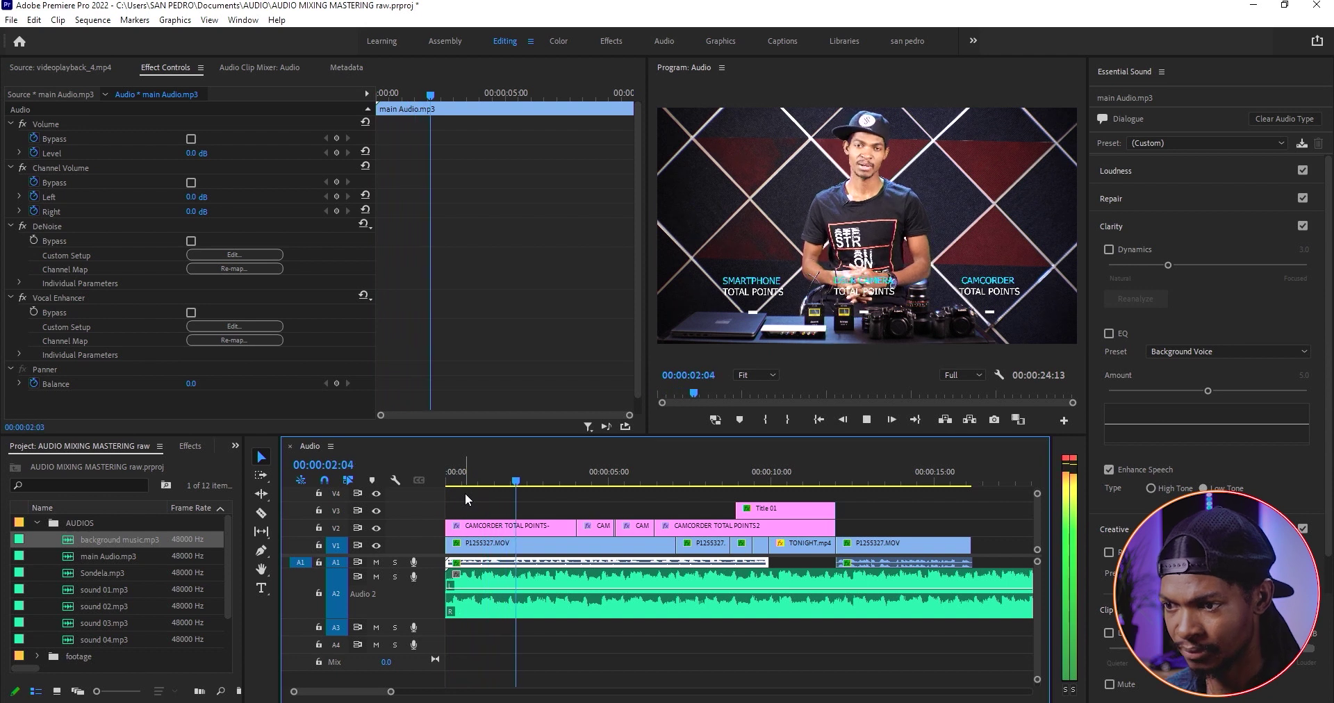
pyautogui.press('Home')
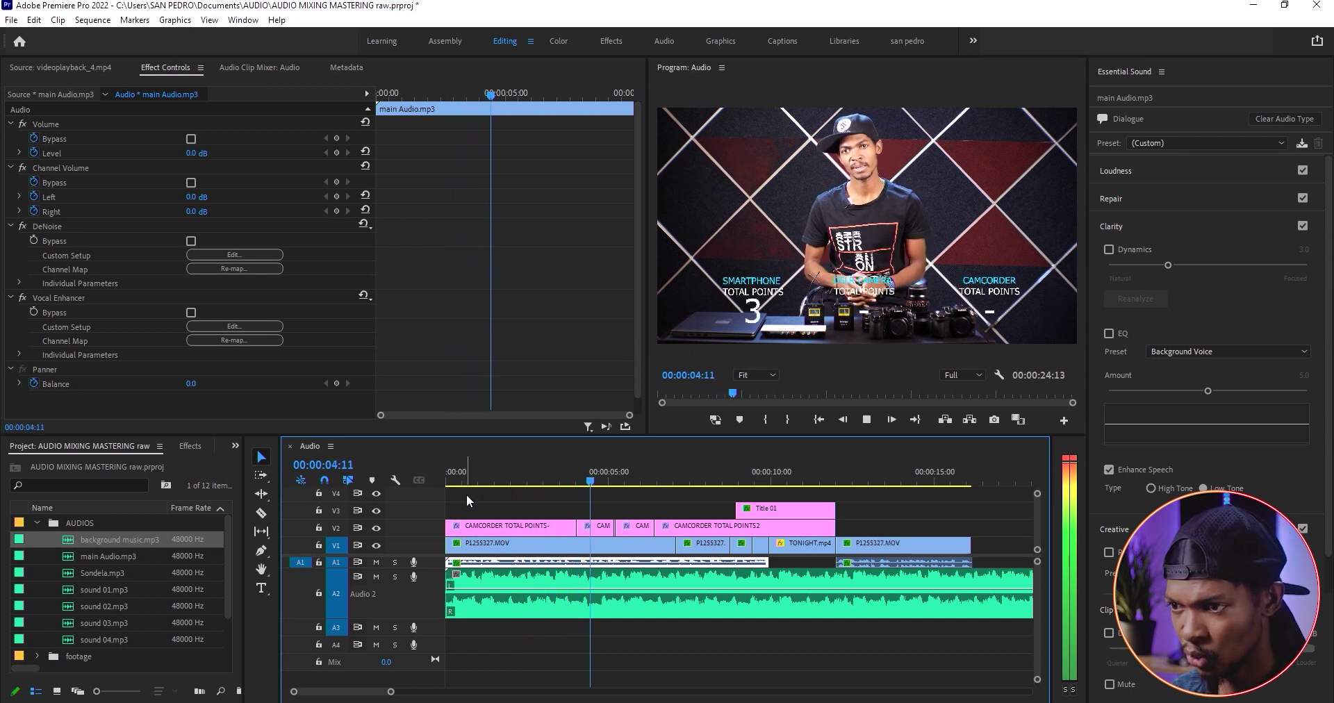
pyautogui.click(559, 543)
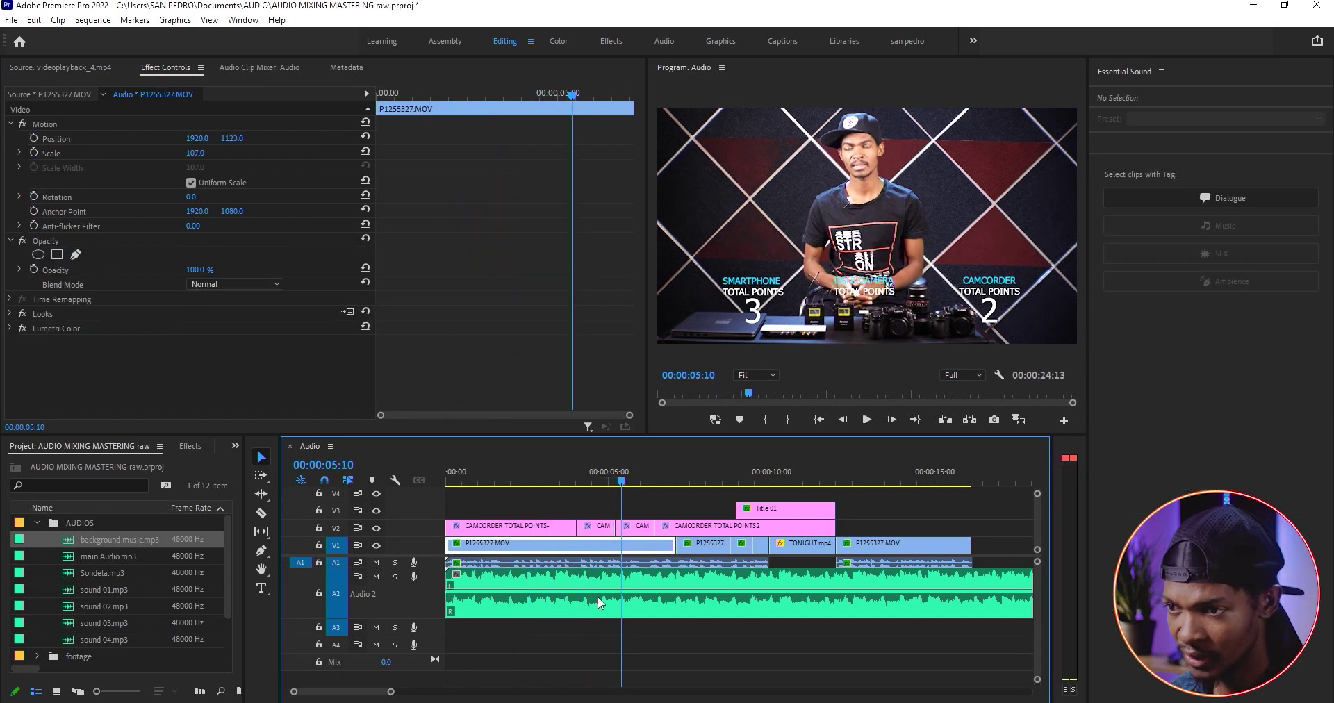
# Step: Lower the background music clip's volume to -22.6 dB and play the sequence to check the balance with the dialogue
pyautogui.click(653, 589)
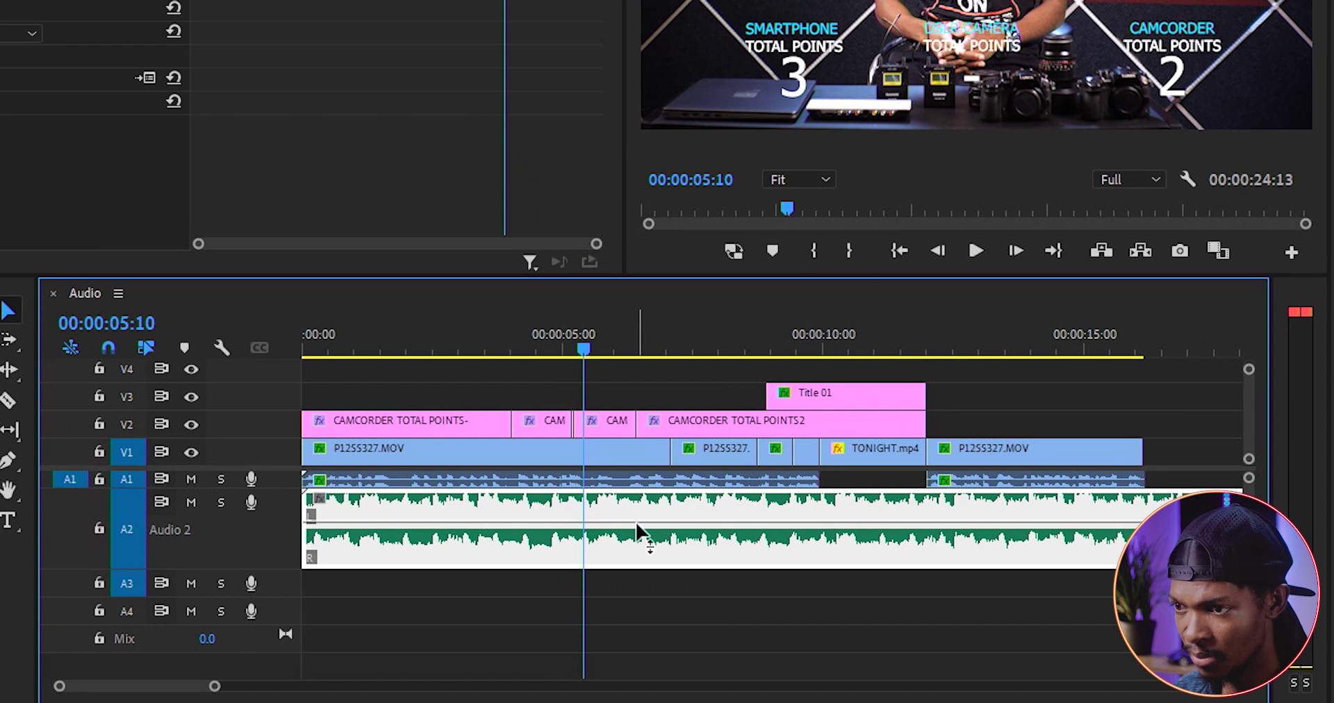
pyautogui.moveTo(636, 525); pyautogui.dragTo(637, 548)
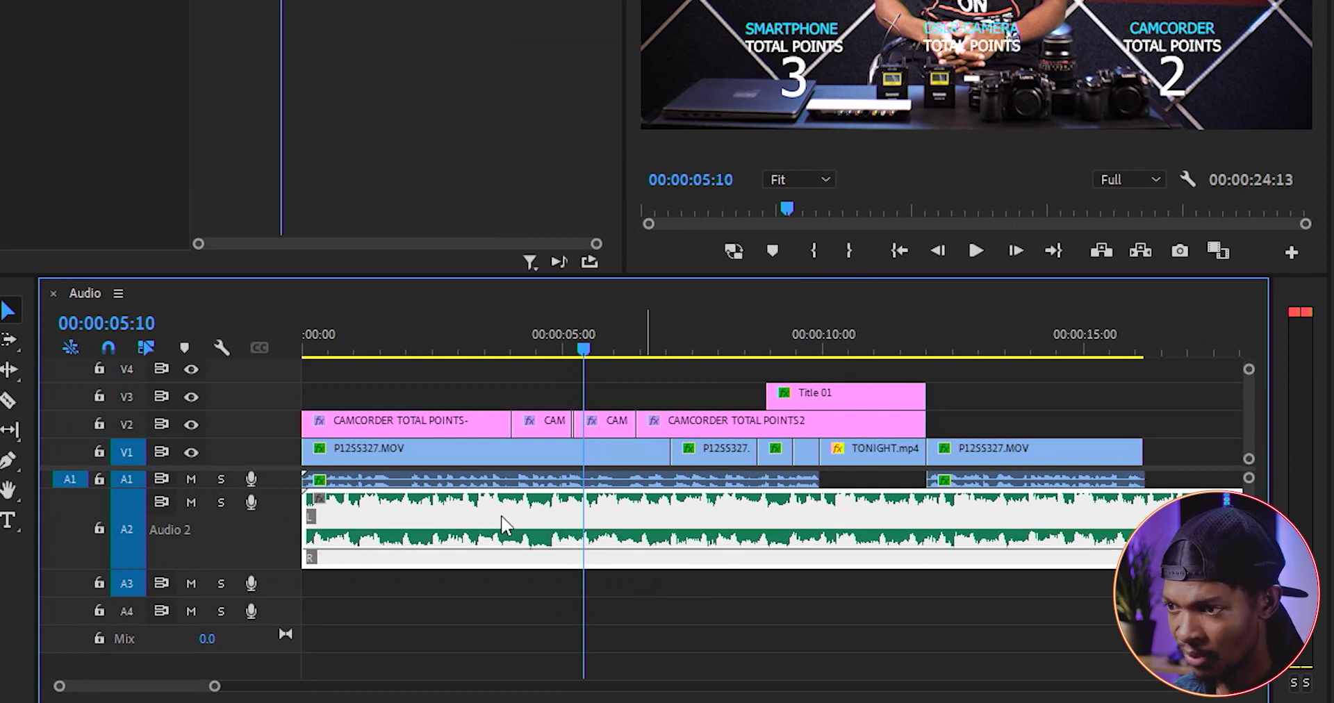
pyautogui.click(440, 337)
pyautogui.press('space')
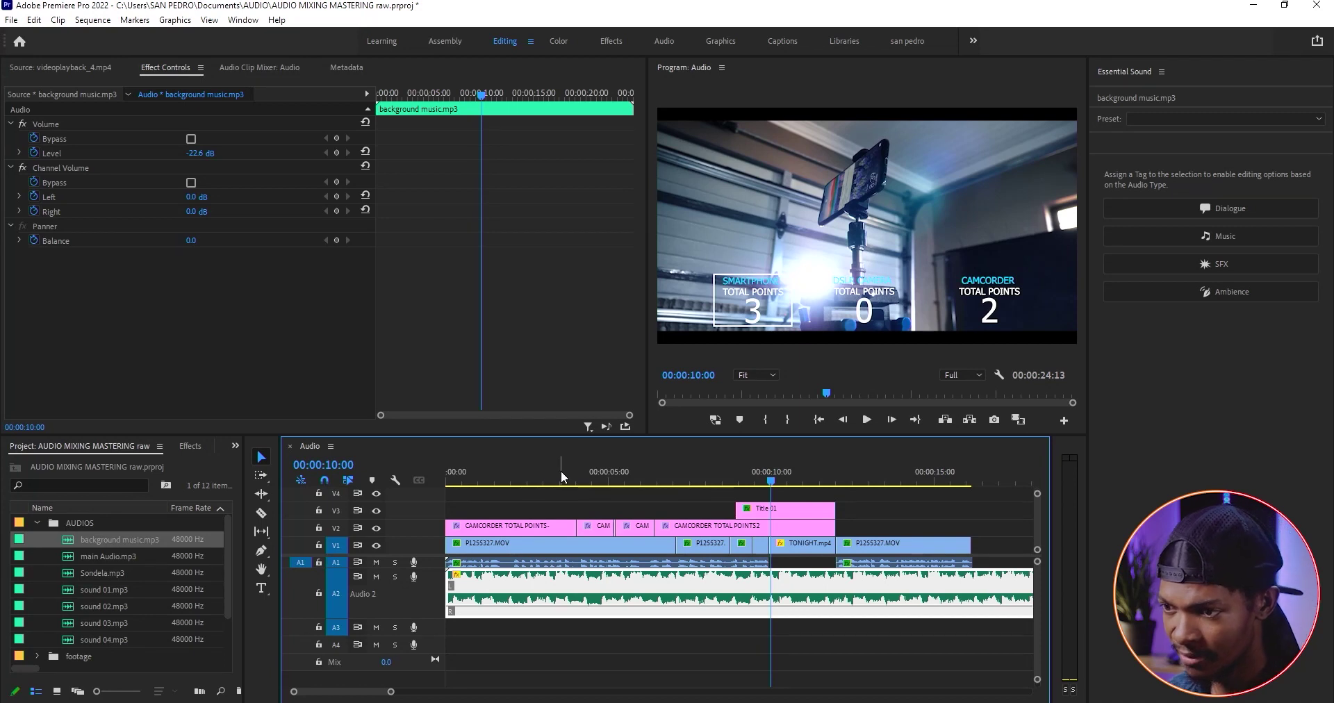
pyautogui.click(615, 469)
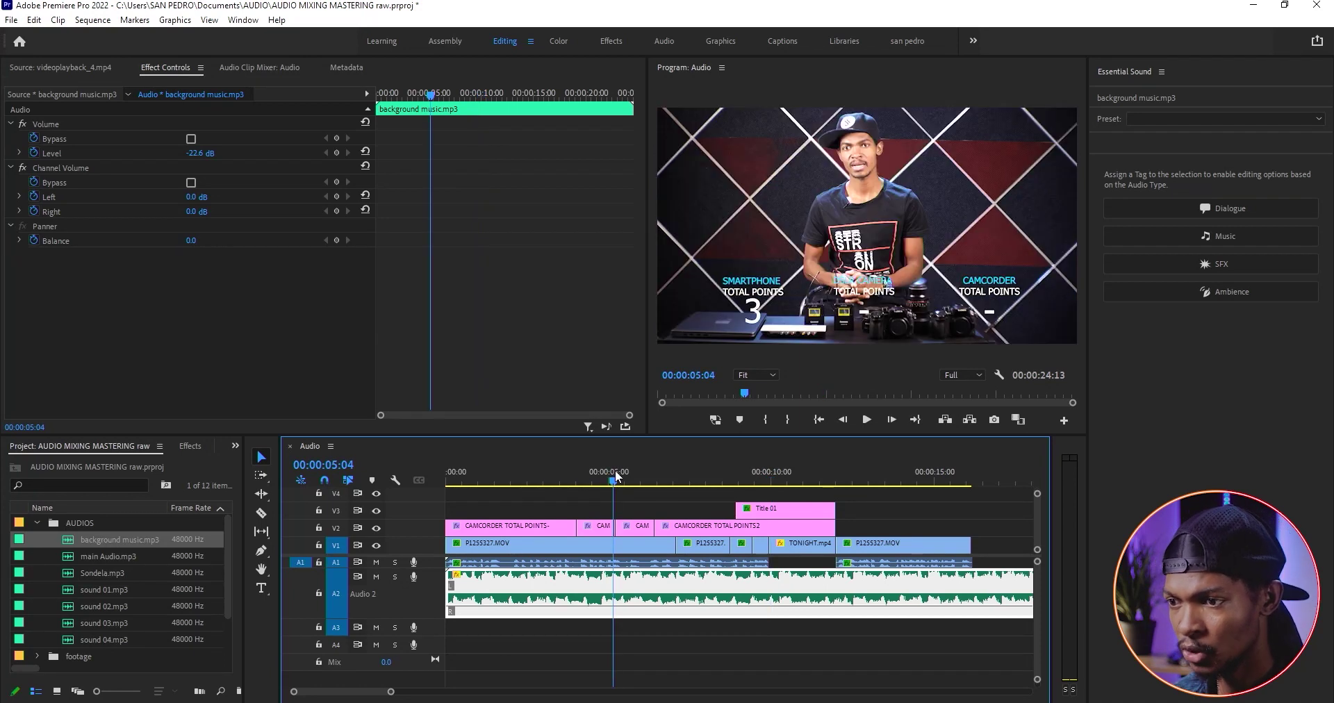
# Step: Place sound 01.mp3 on track A3 twice, under the starts of the second and third title clips on V2
pyautogui.doubleClick(68, 590)
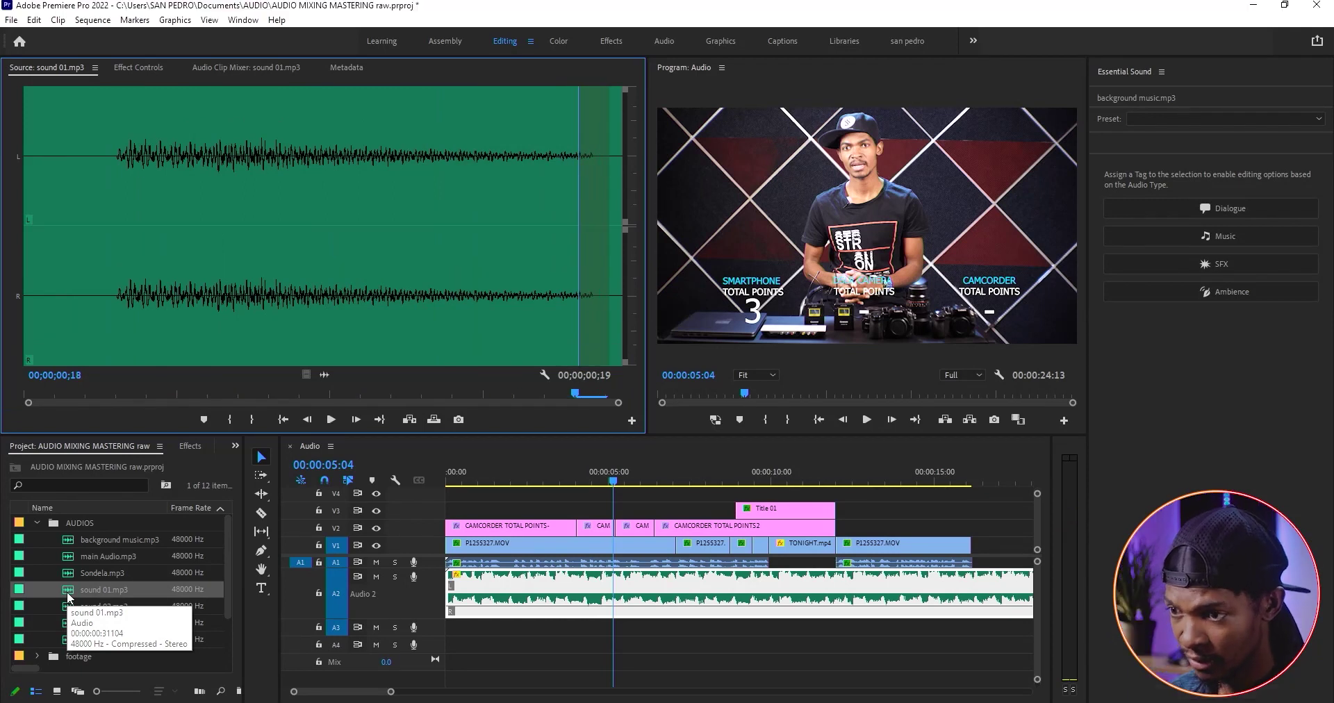
pyautogui.click(562, 478)
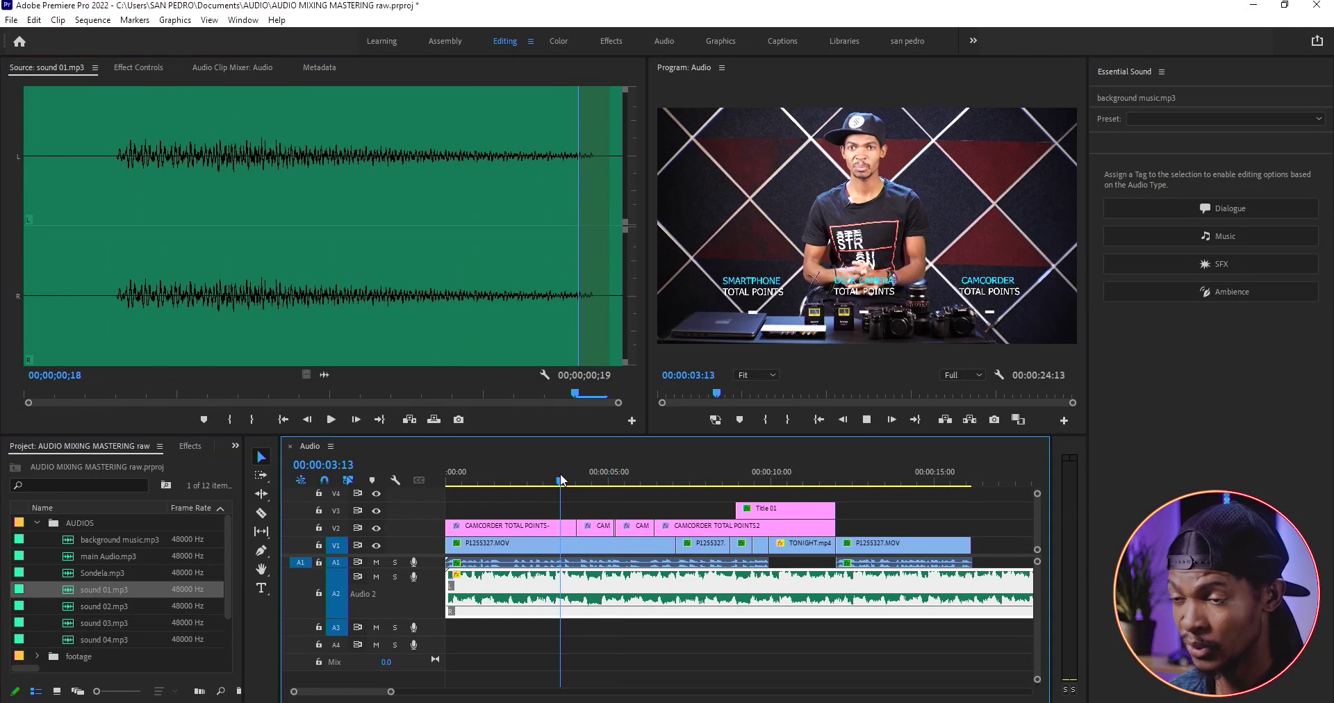
pyautogui.moveTo(324, 374); pyautogui.dragTo(586, 631)
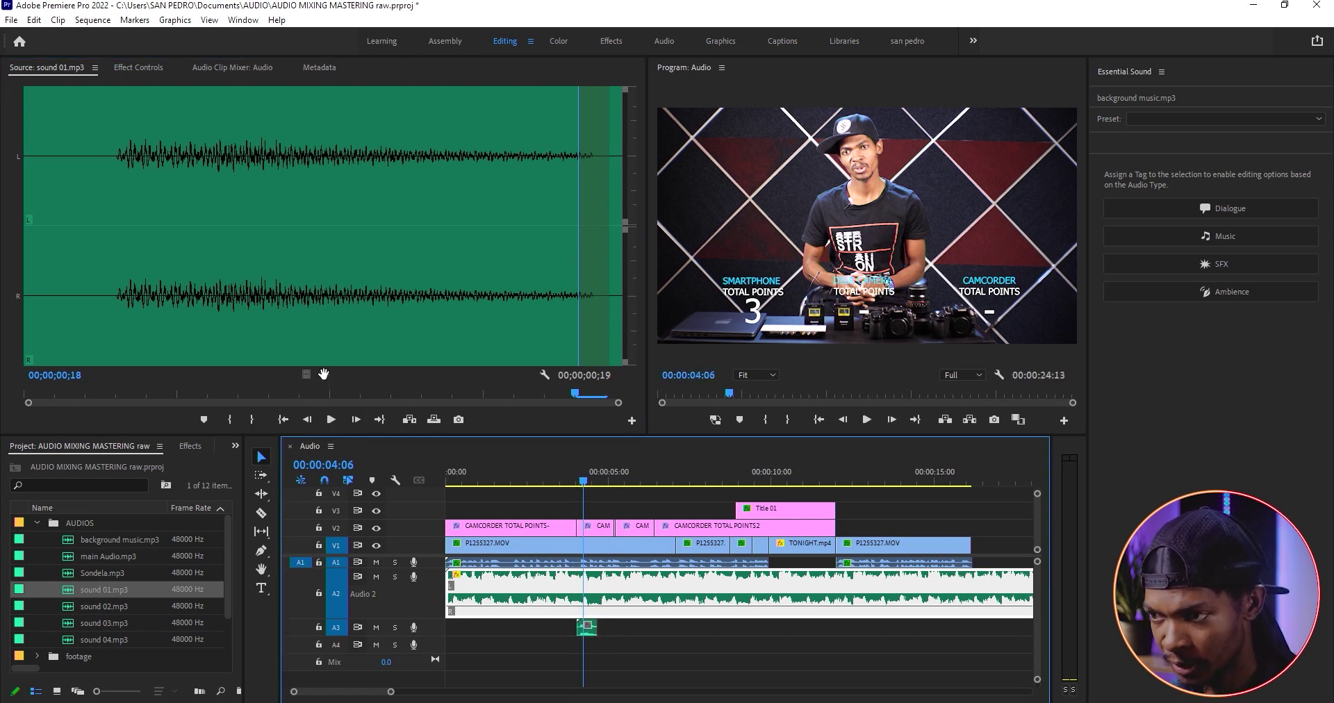
pyautogui.moveTo(324, 374); pyautogui.dragTo(334, 377)
pyautogui.moveTo(633, 545); pyautogui.dragTo(589, 624)
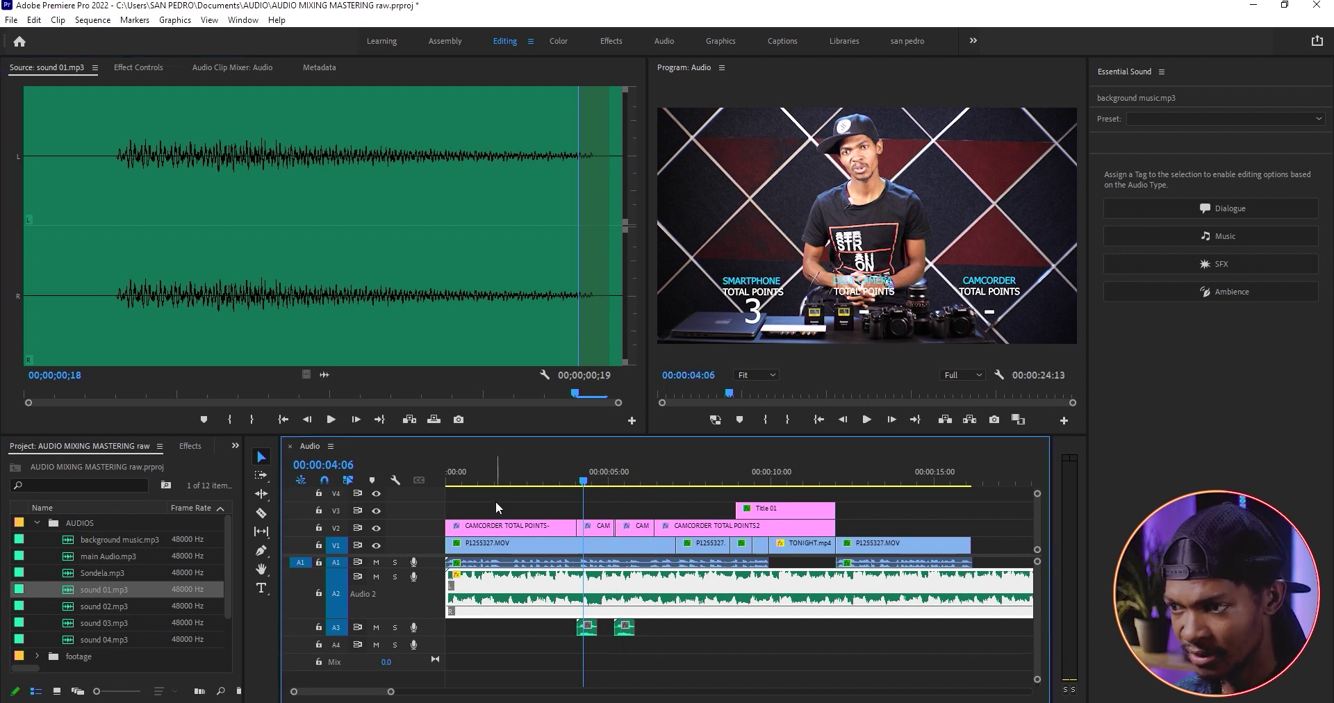
# Step: Place sound 02.mp3 on track A3 under the start of the CAMCORDER TOTAL POINTS2 clip and open sound 03.mp3 for preview
pyautogui.doubleClick(69, 610)
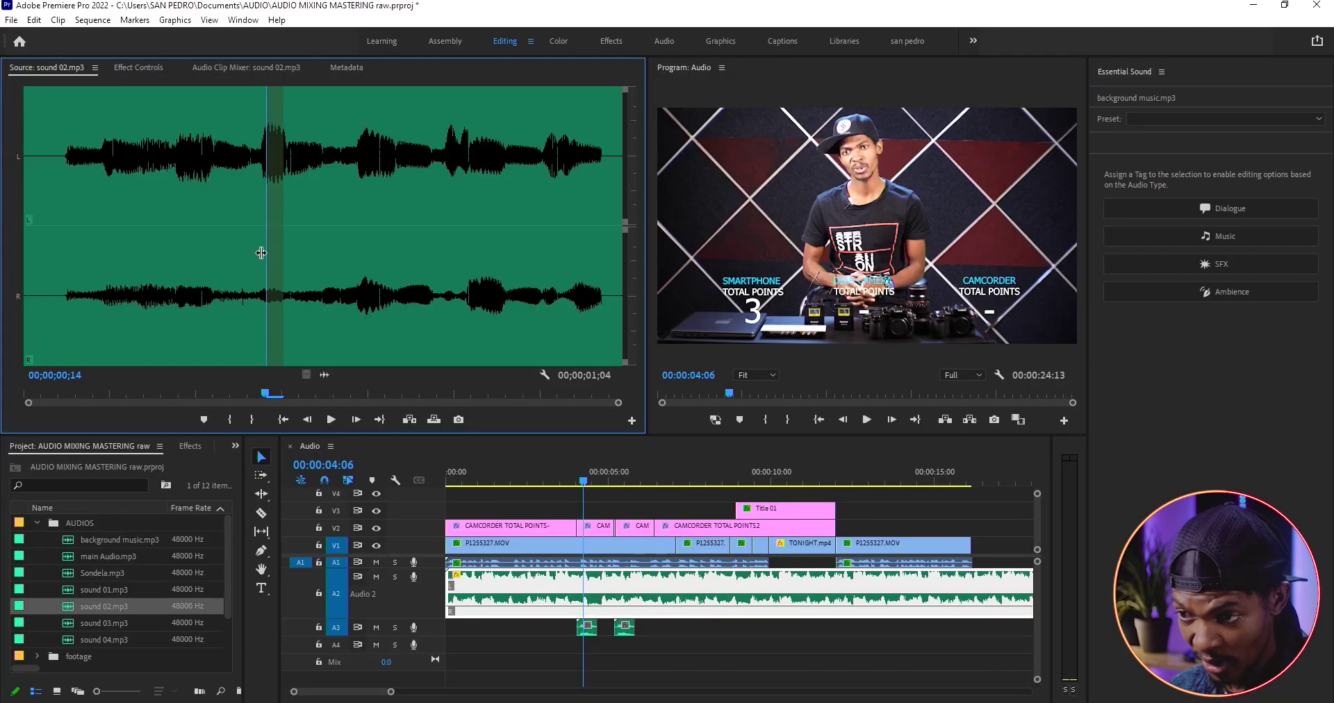
pyautogui.moveTo(786, 672); pyautogui.dragTo(663, 636)
pyautogui.moveTo(631, 476); pyautogui.dragTo(648, 476)
pyautogui.press('space')
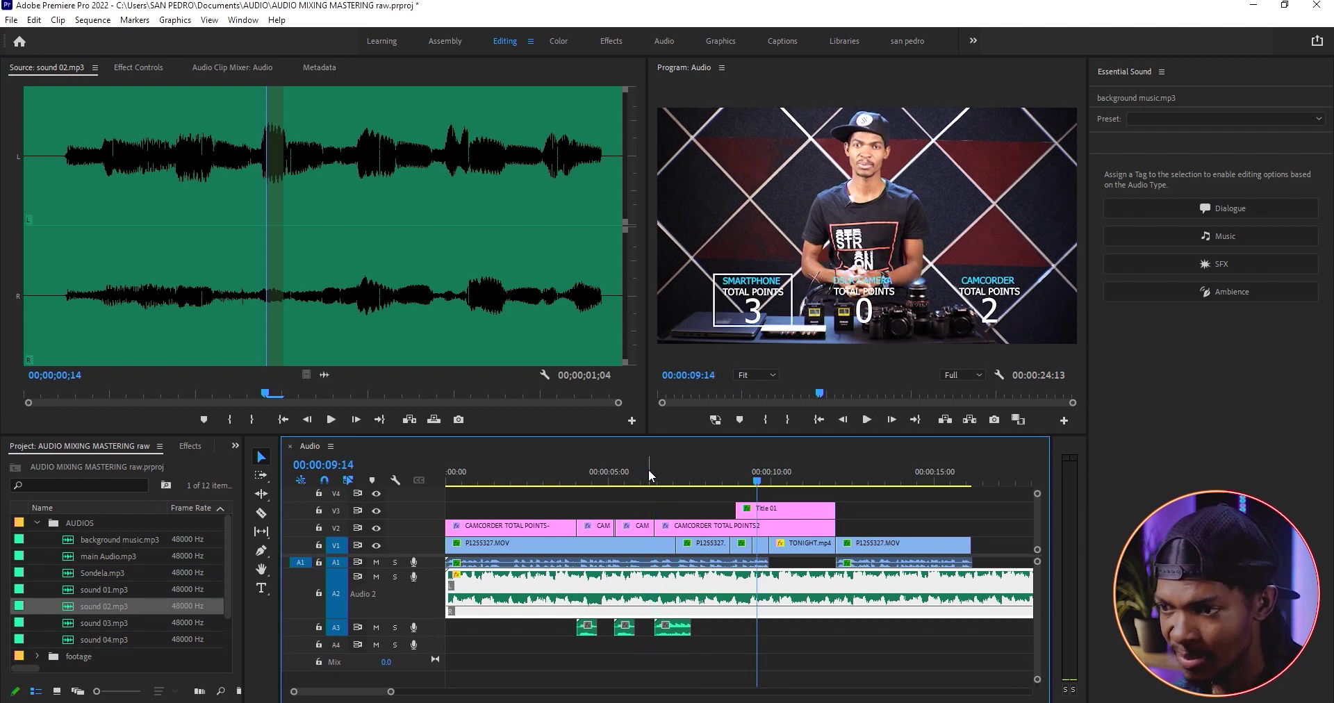
pyautogui.doubleClick(68, 621)
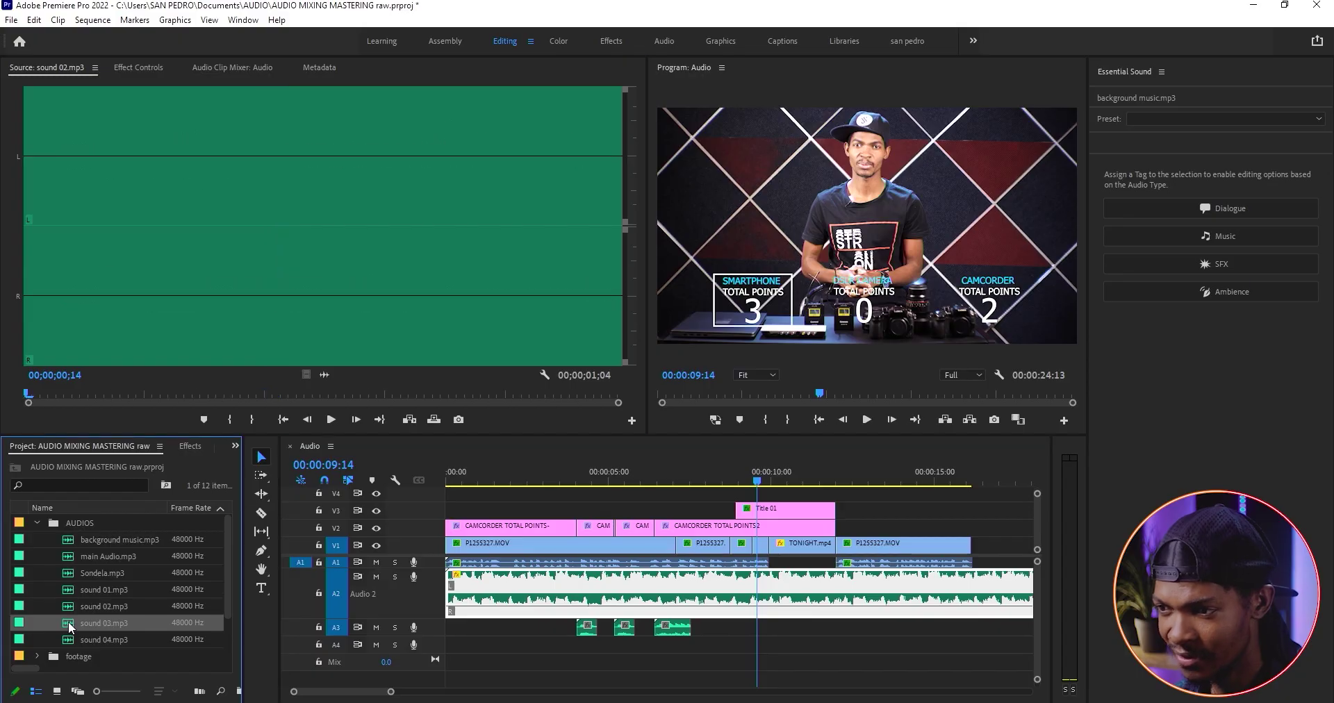
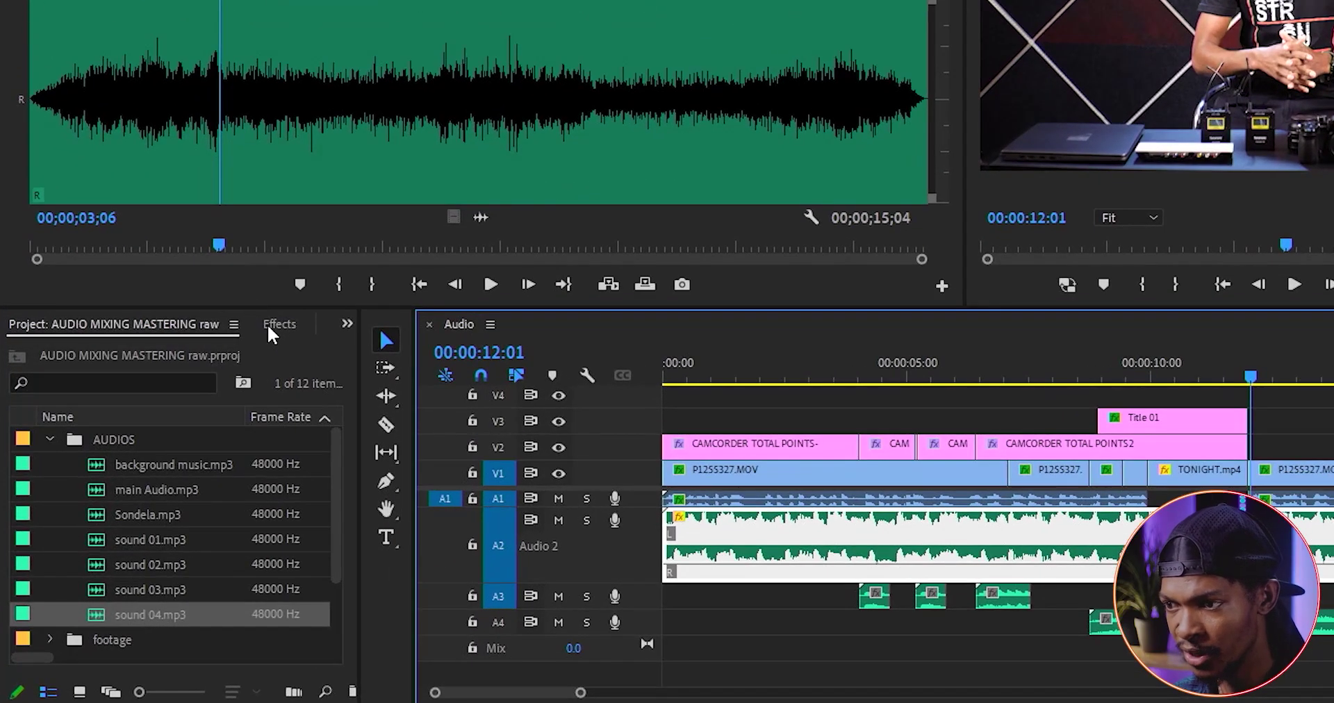
# Step: Apply the Multiband Compressor effect from Amplitude and Compression to the first sound 01.mp3 clip on track A3
pyautogui.click(276, 325)
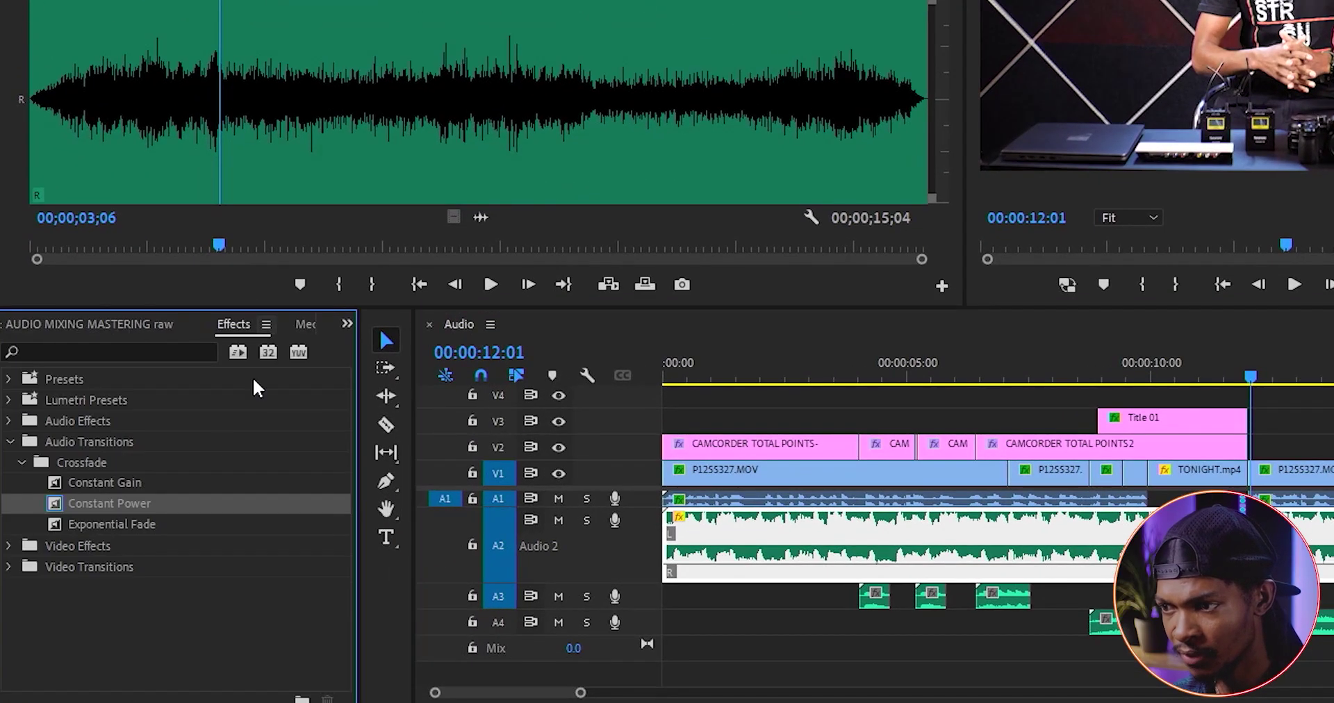
pyautogui.click(8, 421)
pyautogui.click(26, 439)
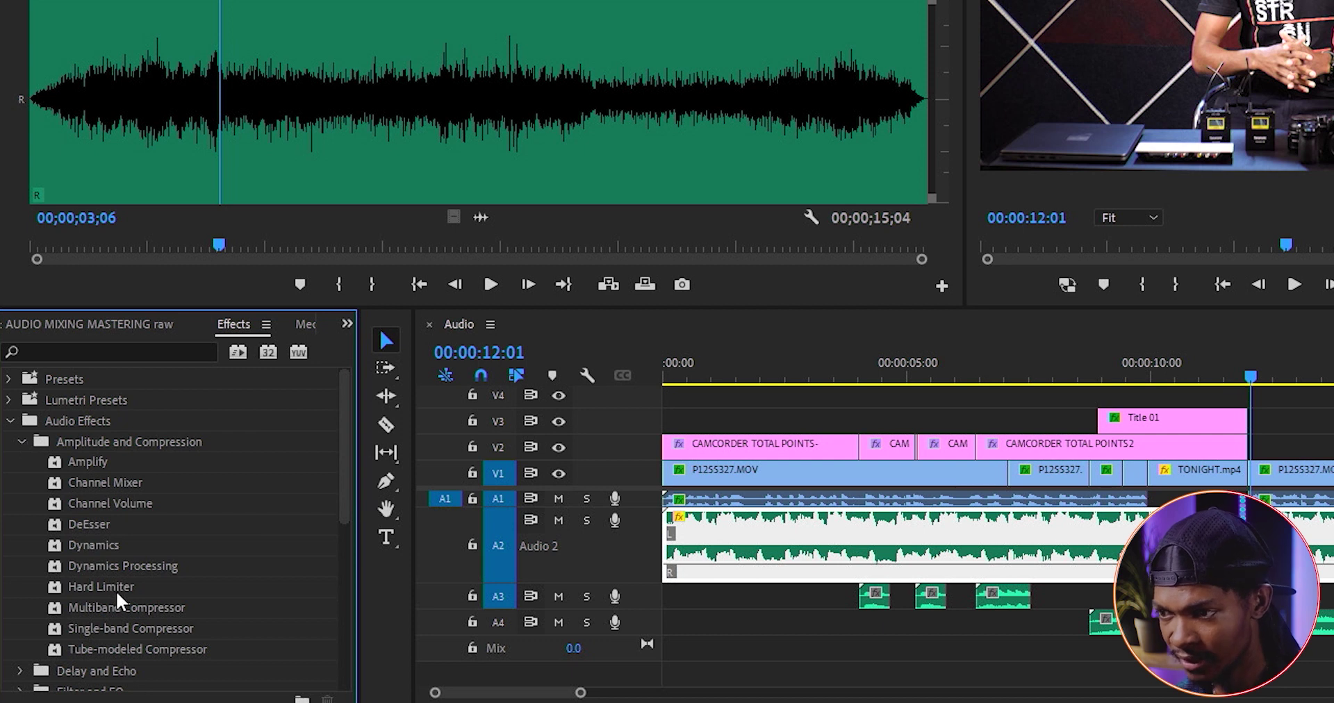
pyautogui.moveTo(119, 609); pyautogui.dragTo(261, 646)
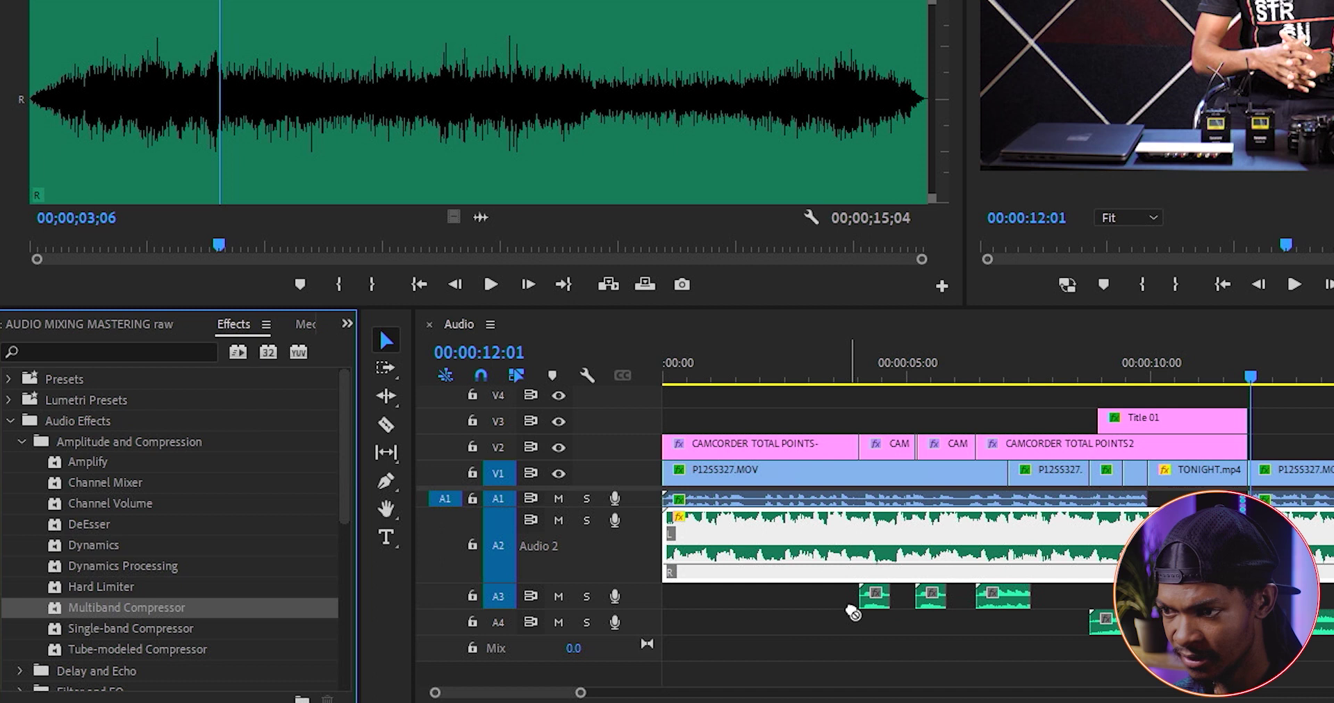
pyautogui.moveTo(871, 596); pyautogui.dragTo(872, 596)
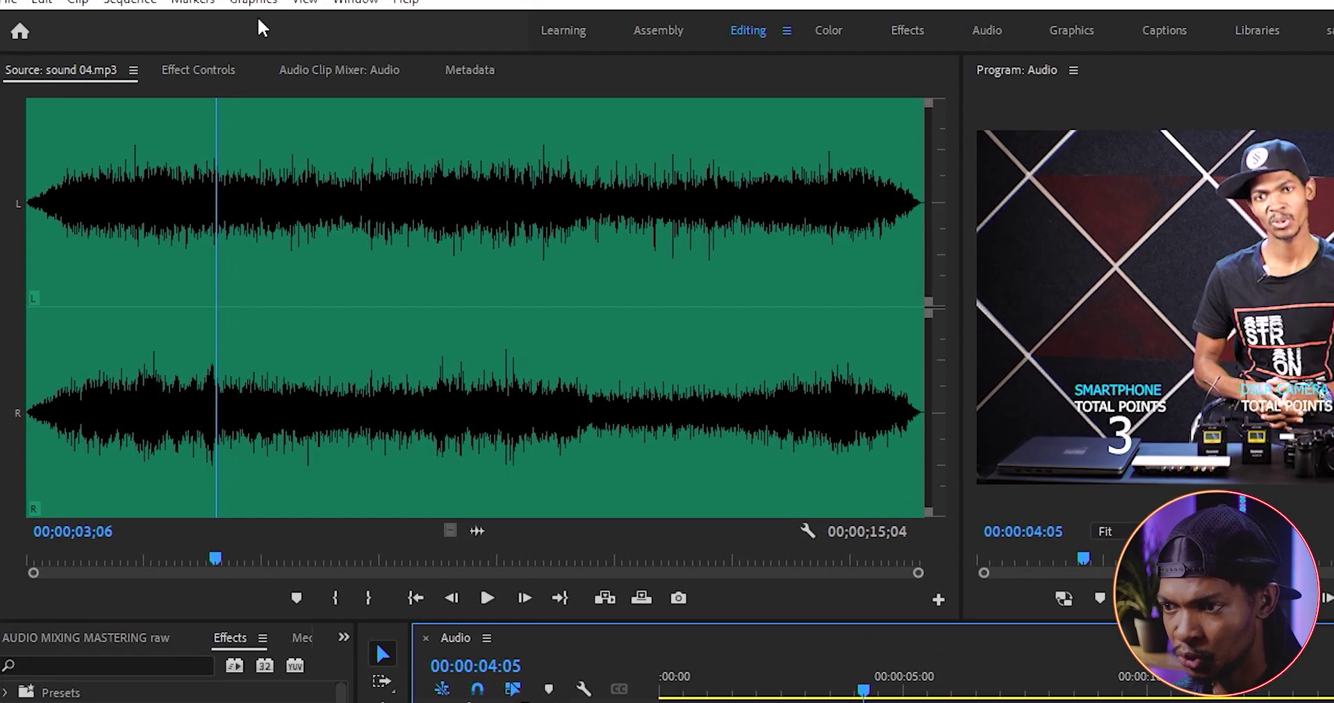
# Step: Set the Multiband Compressor's output gain to -7 dB, close its editor, and play the sequence around the first sound effect
pyautogui.click(191, 70)
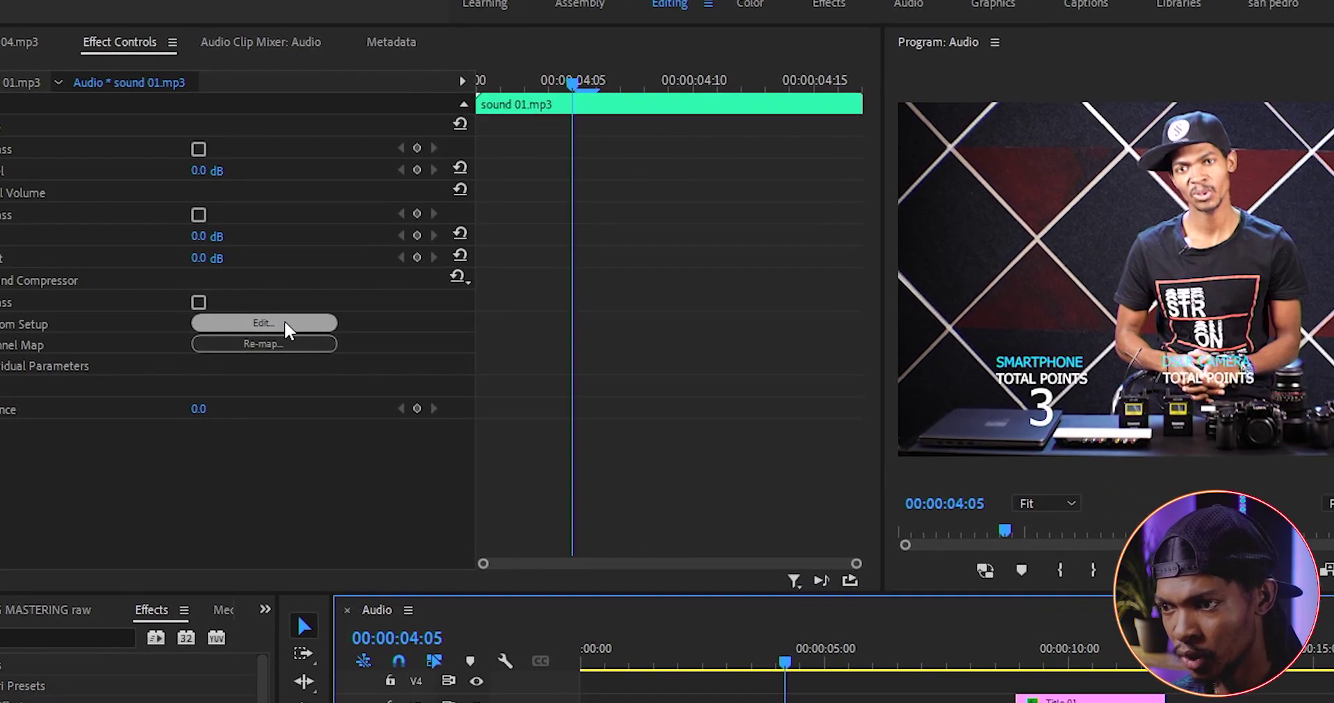
pyautogui.click(342, 350)
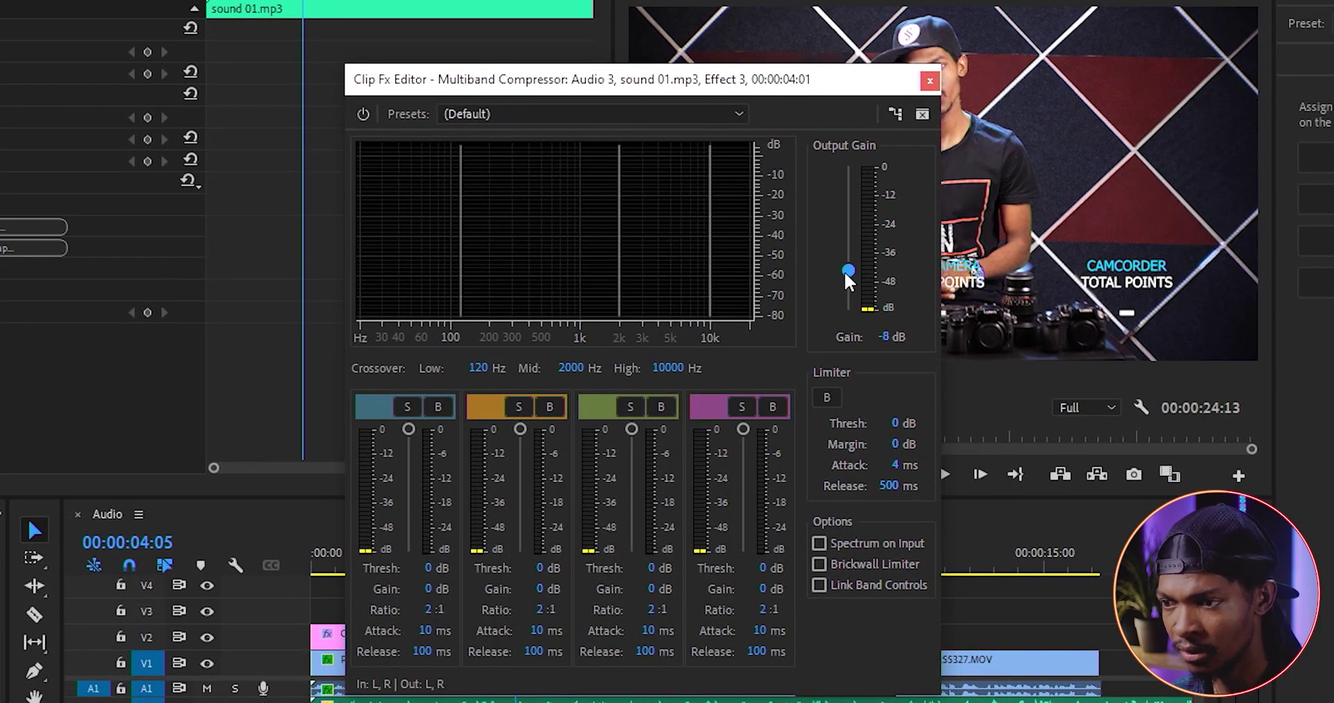
pyautogui.moveTo(847, 278); pyautogui.dragTo(848, 268)
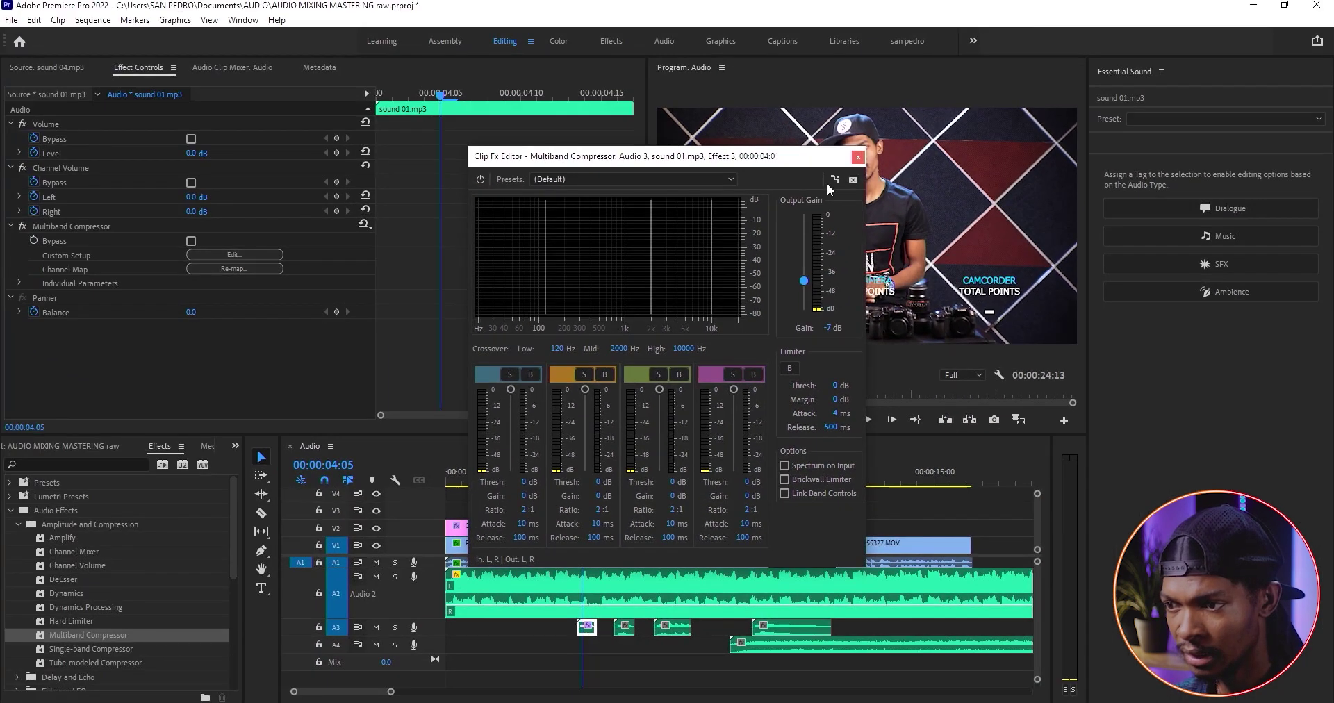
pyautogui.click(858, 157)
pyautogui.click(572, 472)
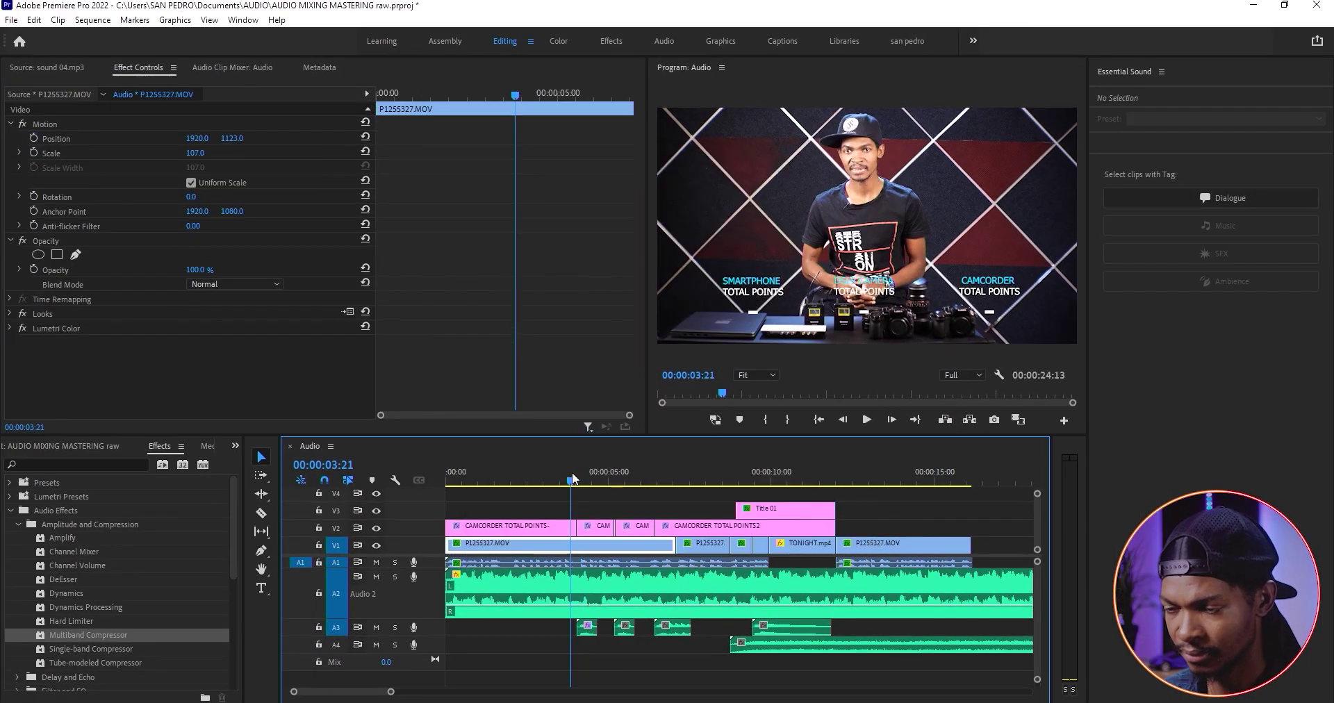
pyautogui.press('space')
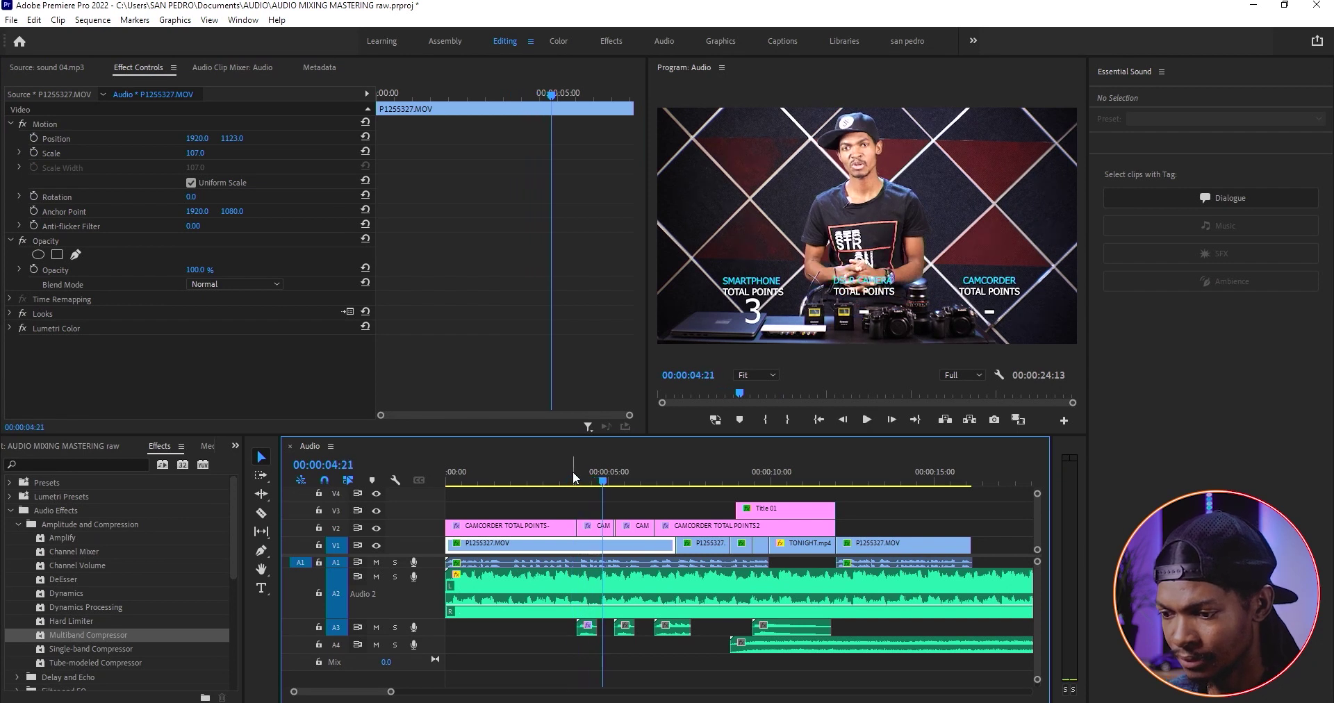
# Step: Copy the Multiband Compressor from the first sound 01.mp3 clip to the other sound effect clips on tracks A3 and A4
pyautogui.click(587, 629)
pyautogui.click(54, 231)
pyautogui.rightClick(54, 231)
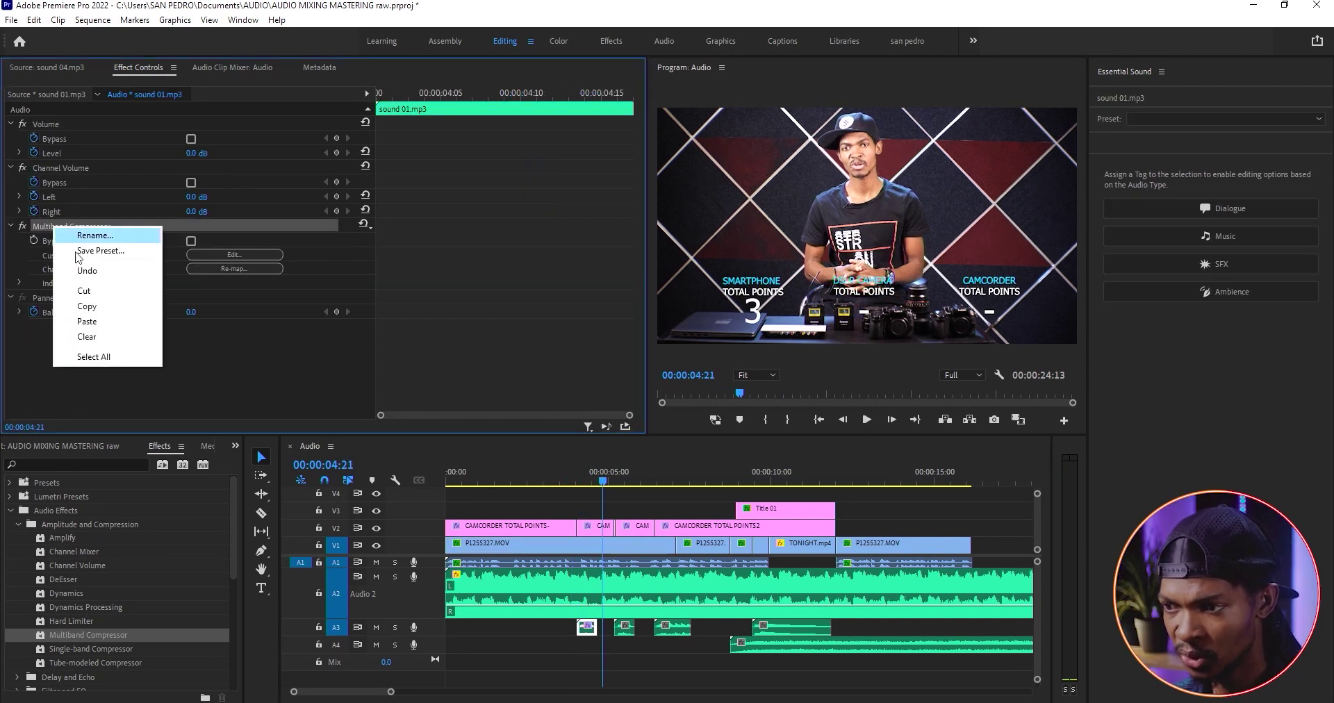
pyautogui.click(73, 303)
pyautogui.moveTo(617, 649); pyautogui.dragTo(755, 645)
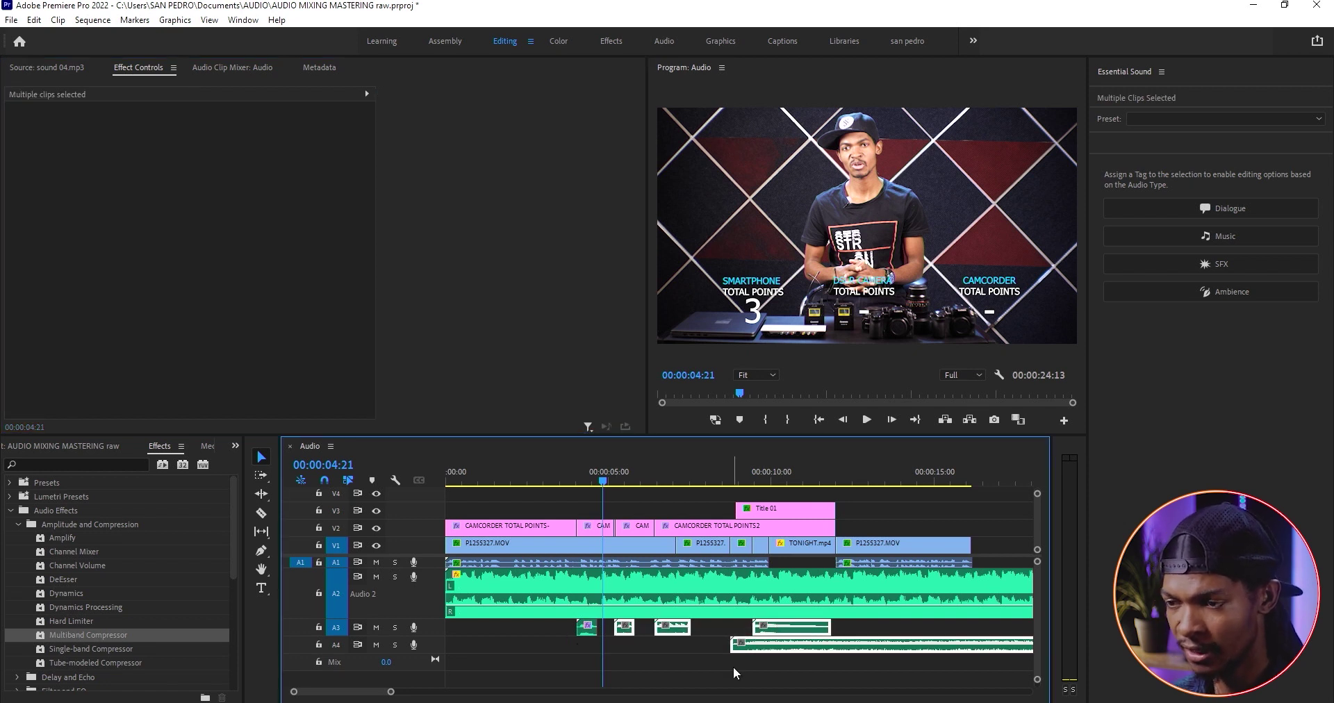
pyautogui.hotkey('ctrl', 'v')
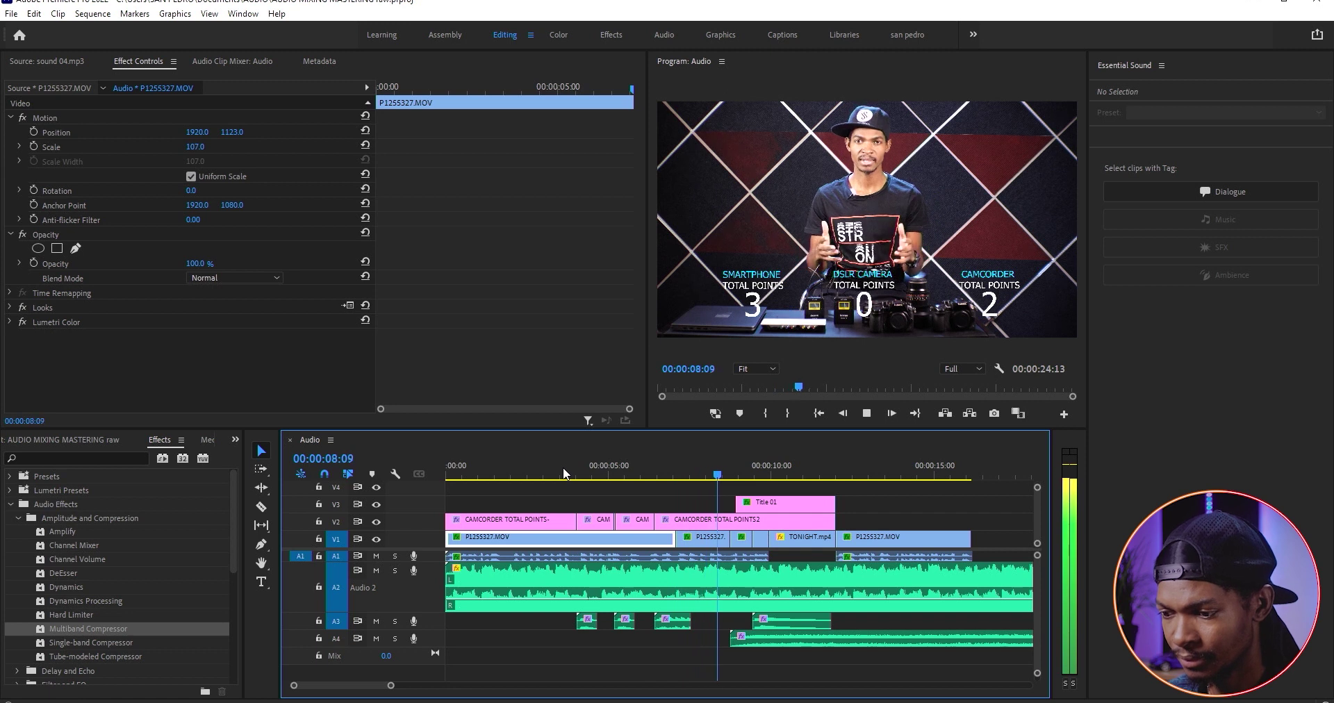
# Step: Set the Multiband Compressor's output gain on the sound 02.mp3 clip to -9 dB, close its editor, and play that section
pyautogui.press('space')
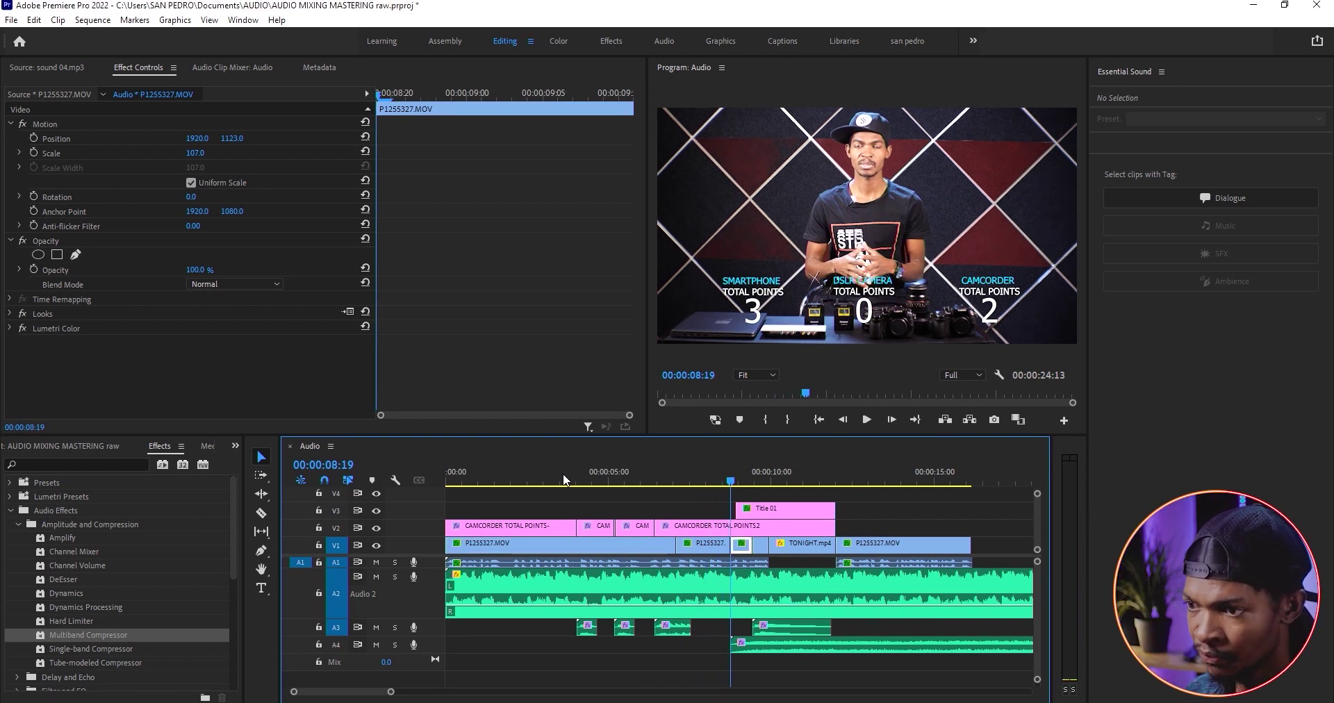
pyautogui.click(672, 628)
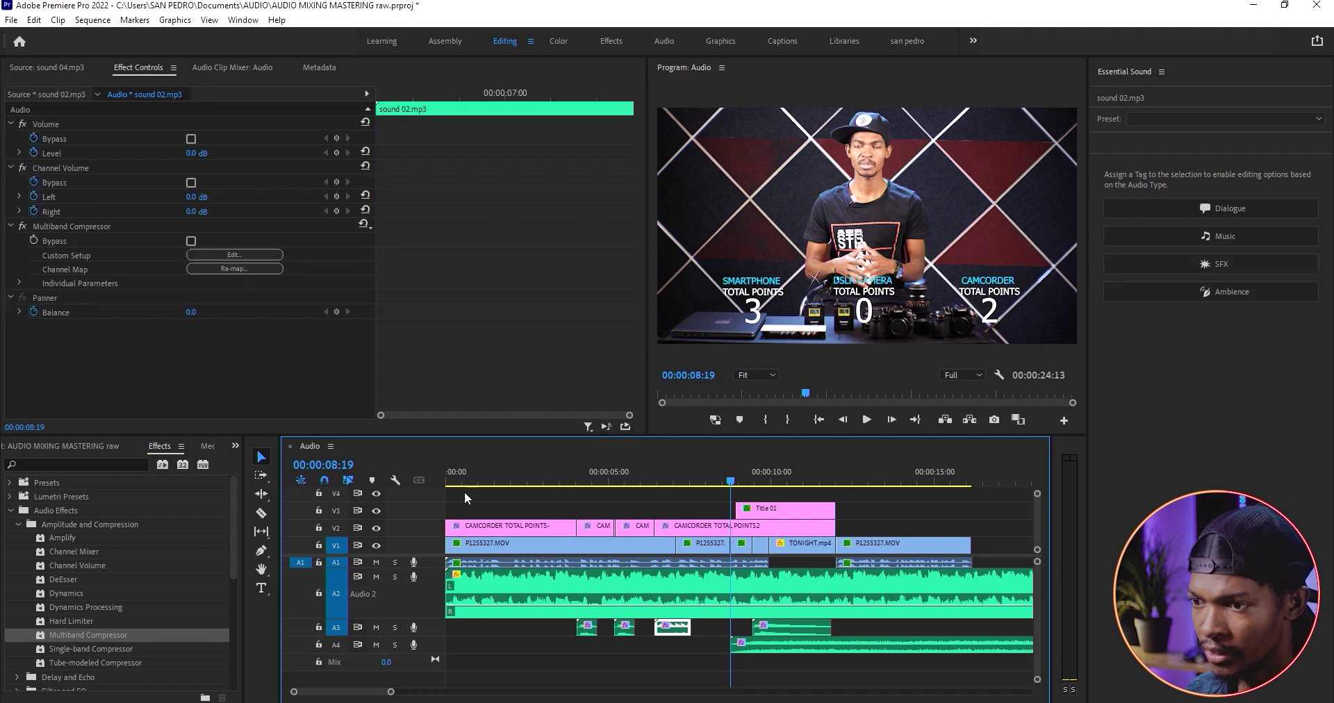
pyautogui.click(249, 255)
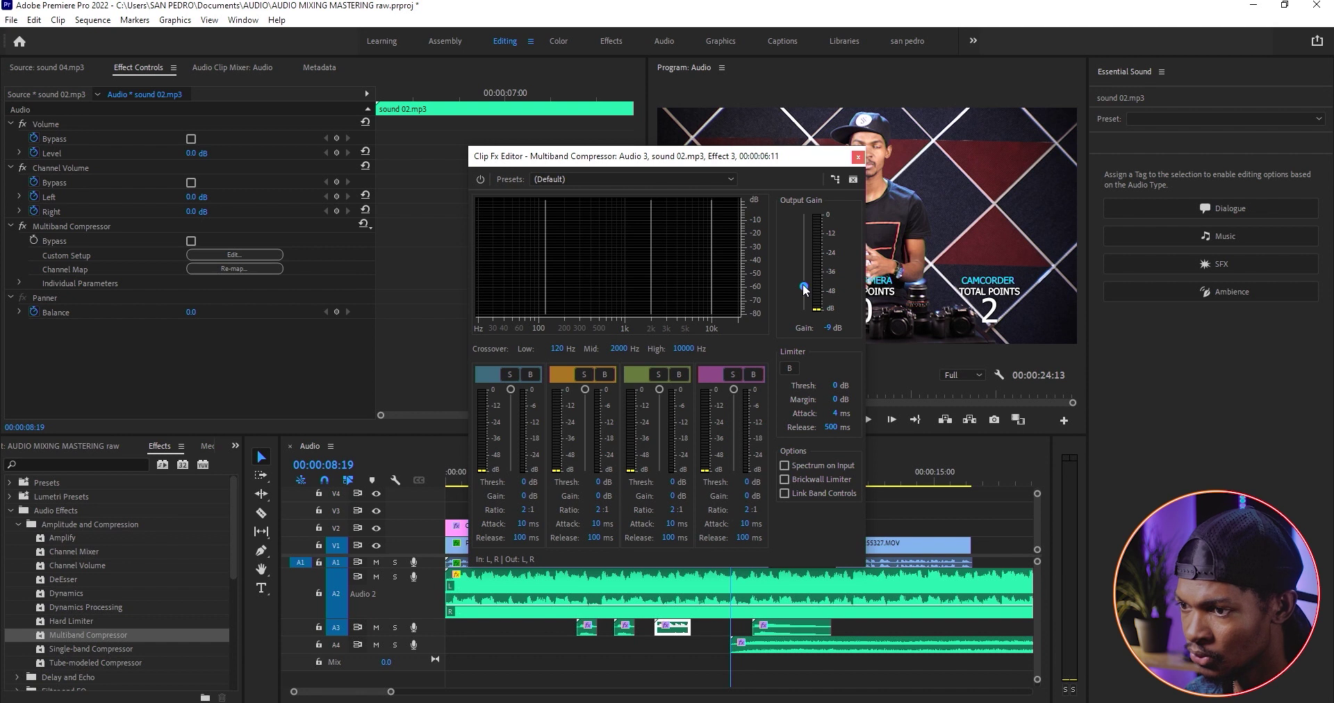
pyautogui.click(858, 158)
pyautogui.click(576, 477)
pyautogui.press('space')
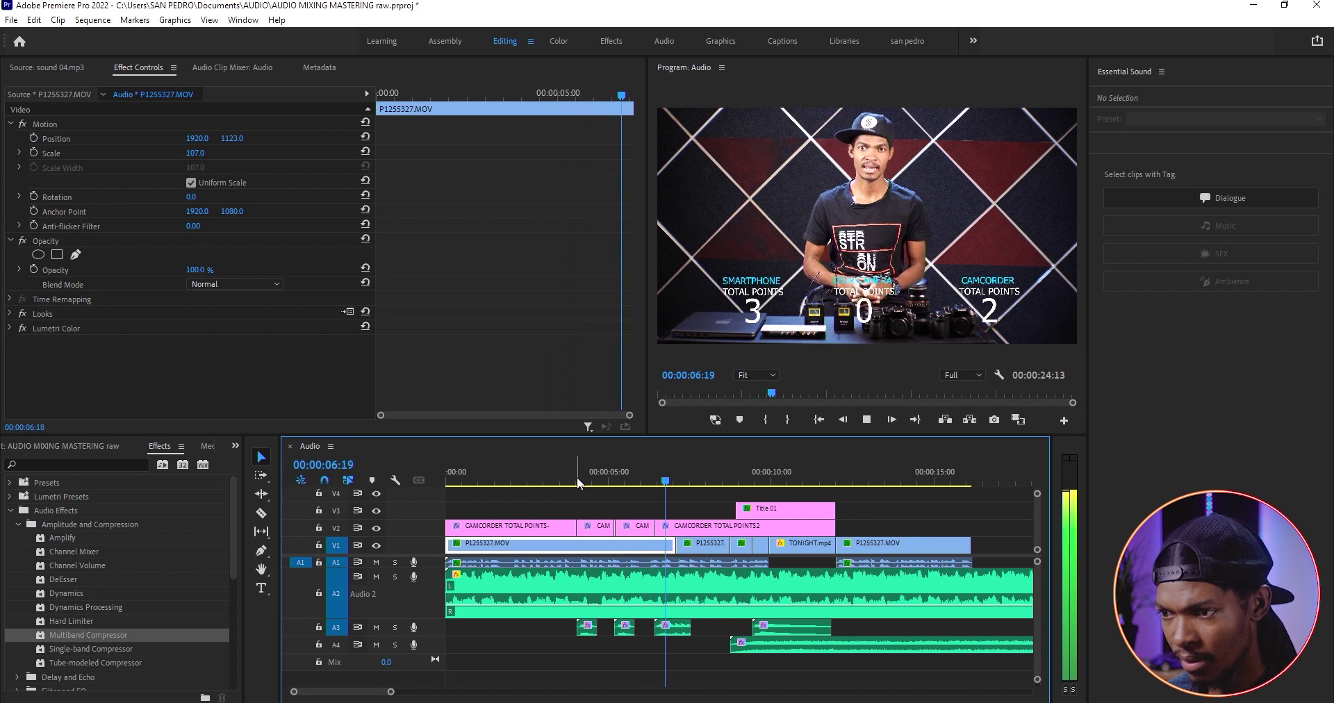
# Step: Set the Multiband Compressor's output gain on the sound 04.mp3 clip to -14 dB, close its editor, and play from 00:00:08:11
pyautogui.click(774, 648)
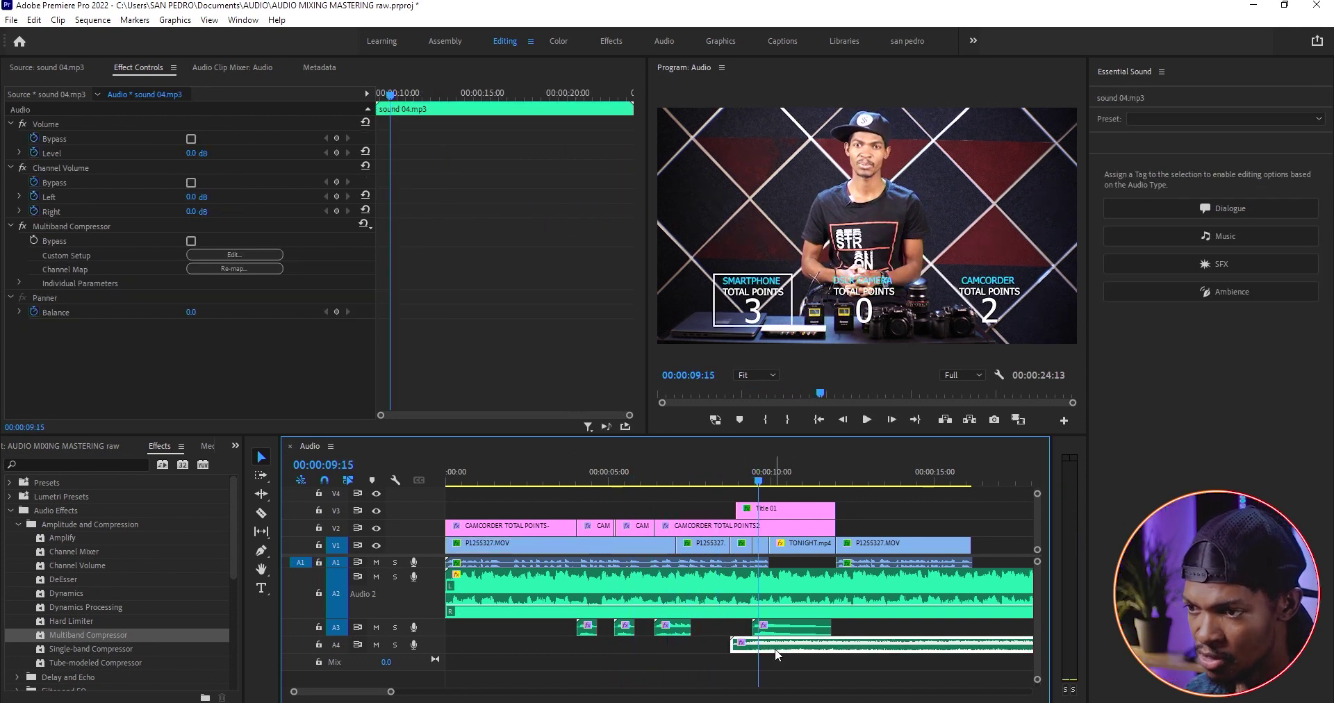
pyautogui.click(240, 255)
pyautogui.moveTo(804, 280); pyautogui.dragTo(807, 298)
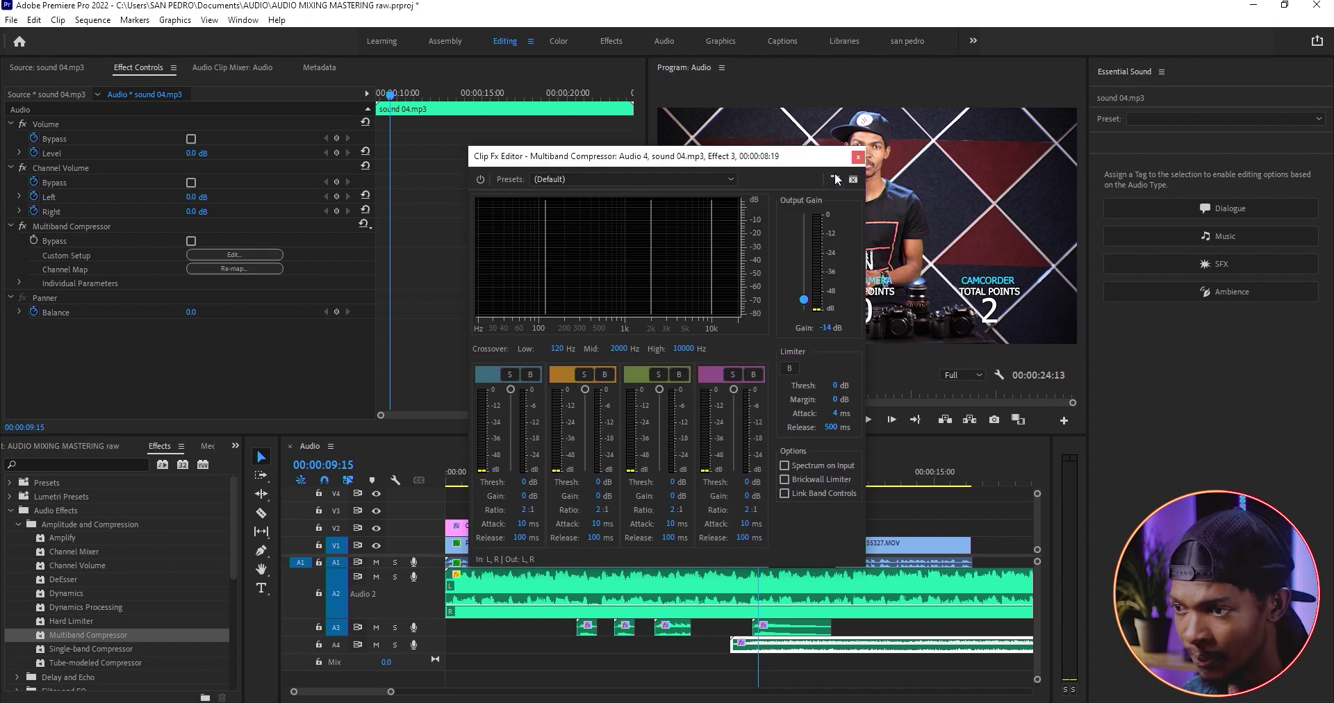
pyautogui.click(858, 159)
pyautogui.click(722, 472)
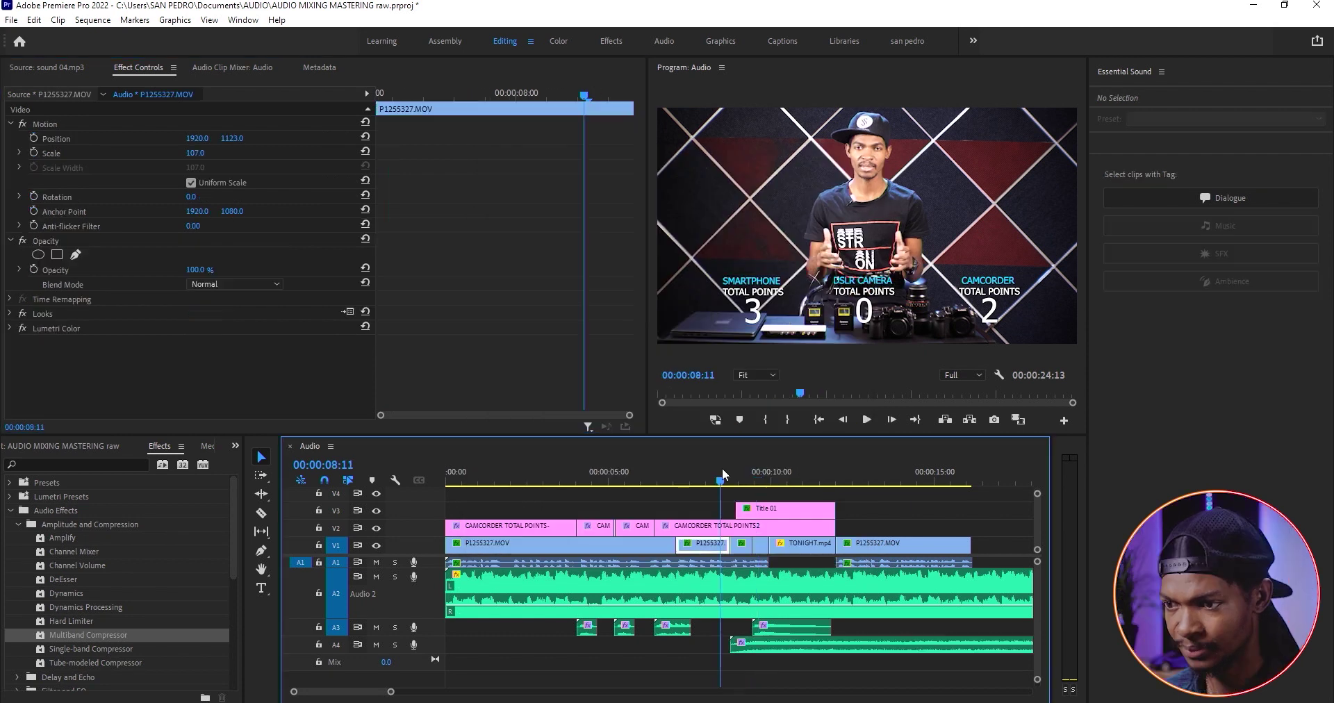
pyautogui.press('space')
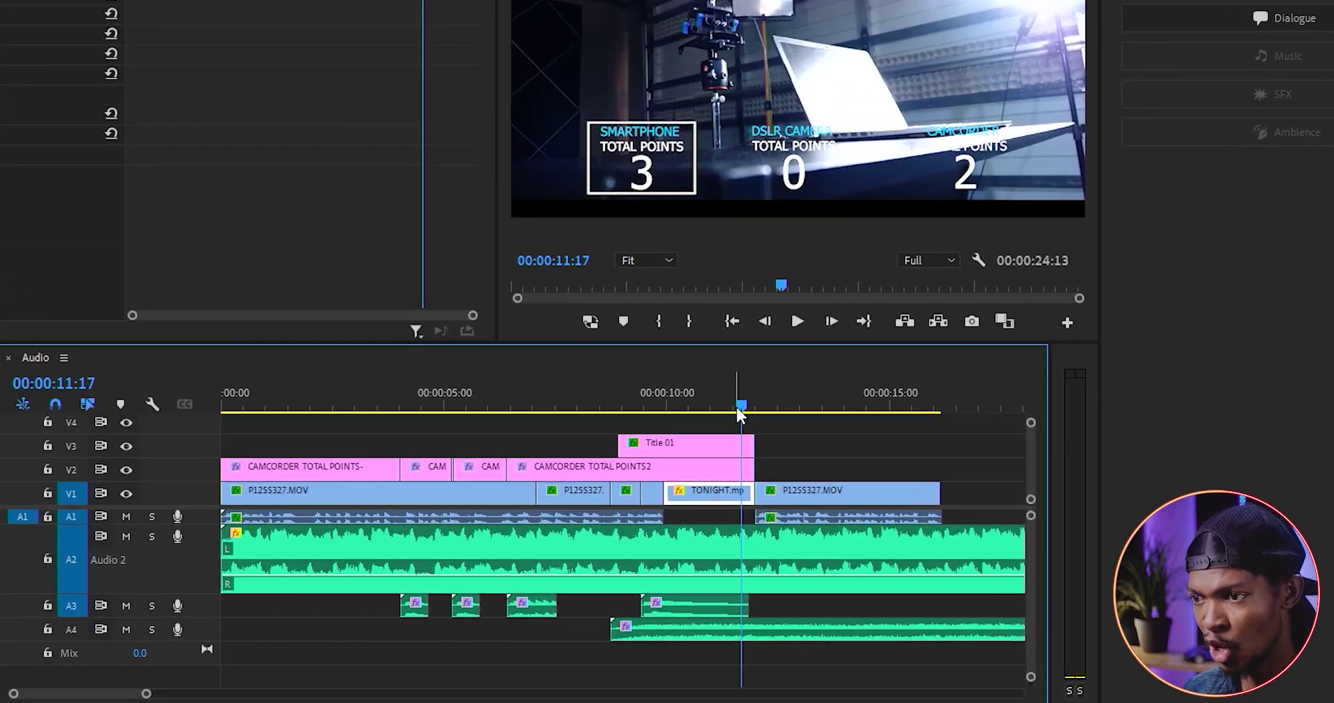
# Step: Add volume keyframes to the A2 music clip at 00:00:09:18 and 00:00:09:24, raising the second where the TONIGHT.mp4 clip starts
pyautogui.moveTo(813, 471); pyautogui.dragTo(761, 471)
pyautogui.press('Left')
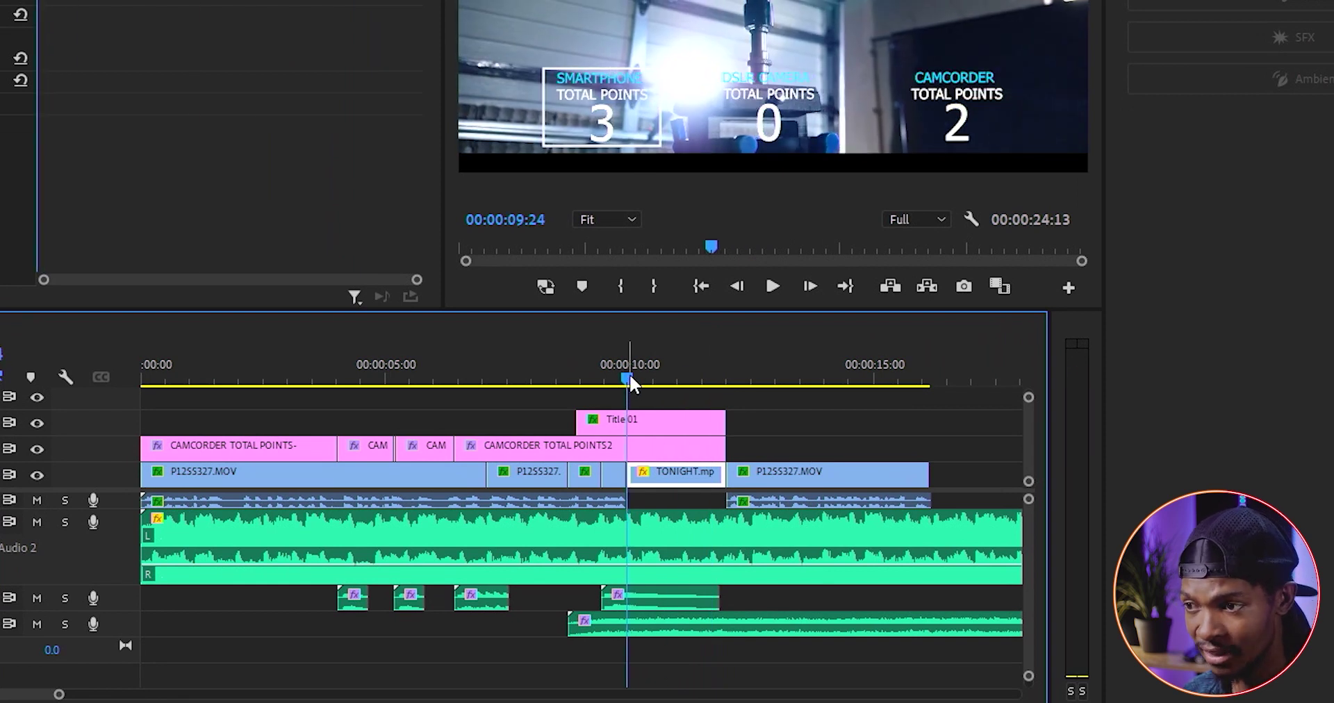
pyautogui.moveTo(633, 375)
pyautogui.mouseDown()
pyautogui.moveTo(682, 382)
pyautogui.moveTo(597, 388)
pyautogui.moveTo(662, 396)
pyautogui.moveTo(619, 385)
pyautogui.mouseUp()
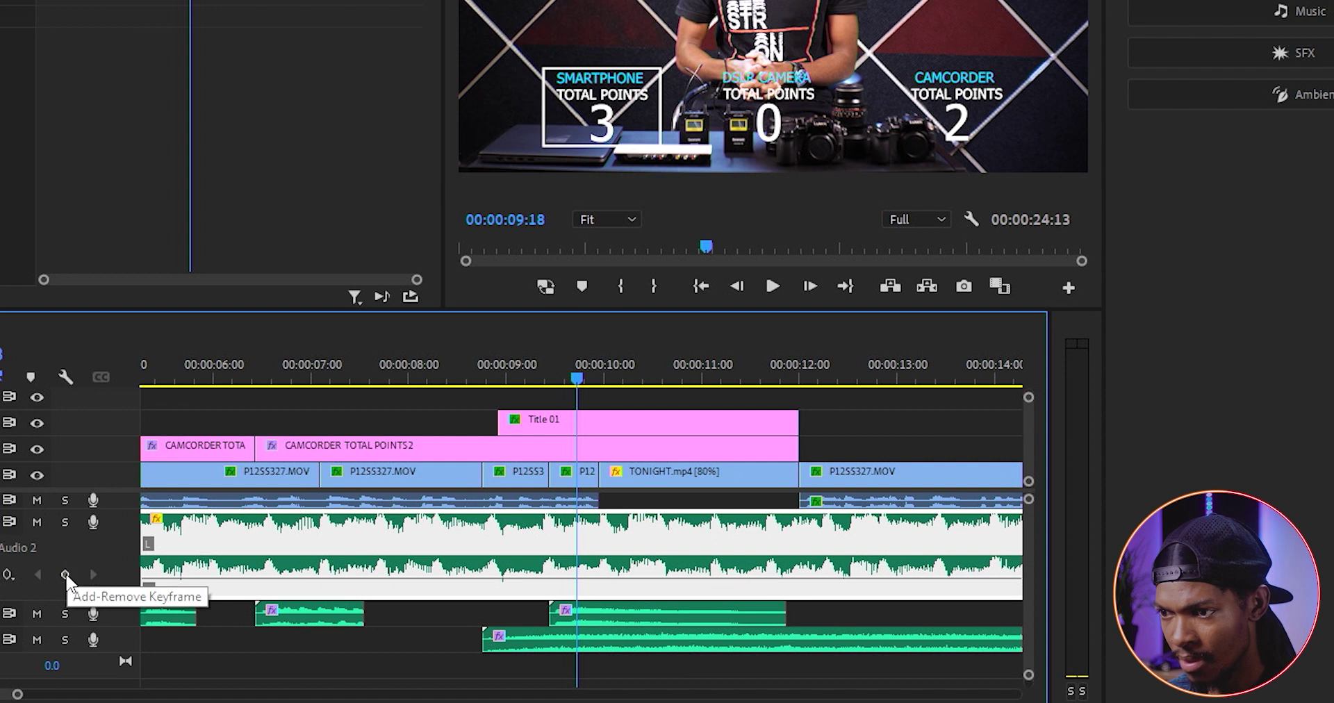
pyautogui.click(66, 574)
pyautogui.moveTo(578, 380); pyautogui.dragTo(599, 378)
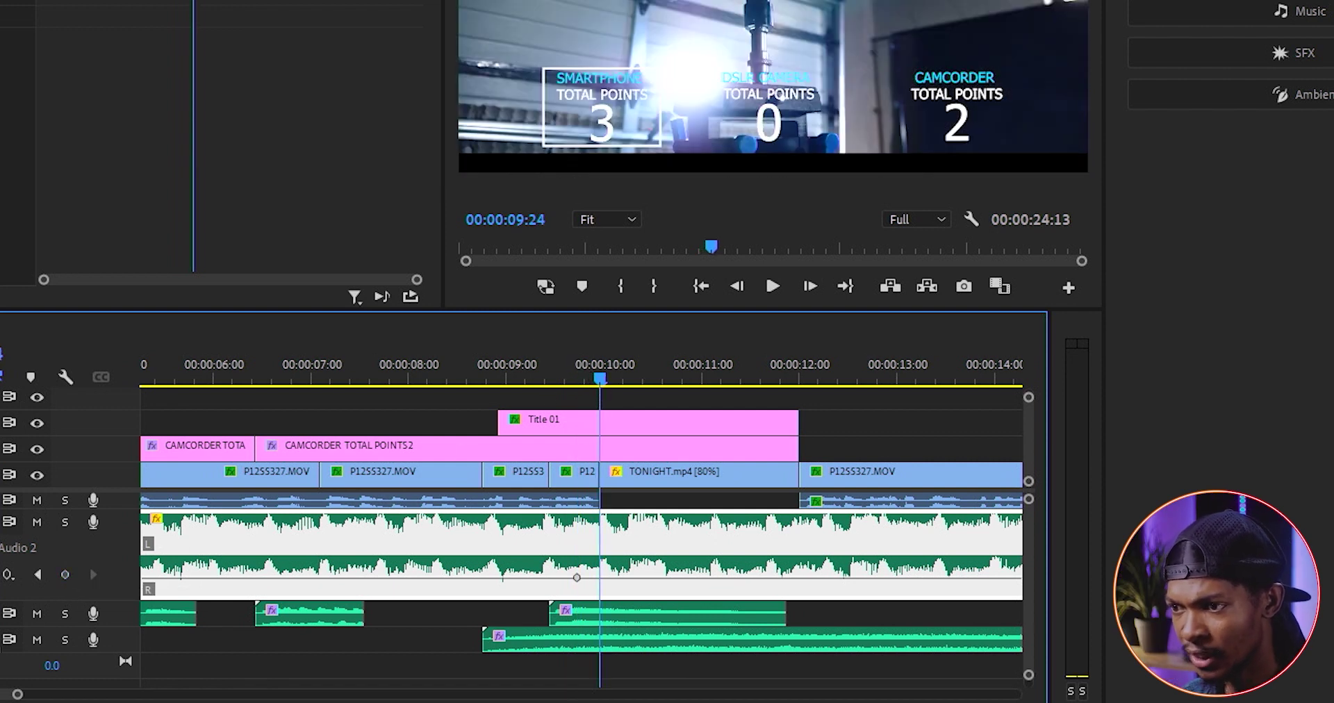
pyautogui.click(65, 574)
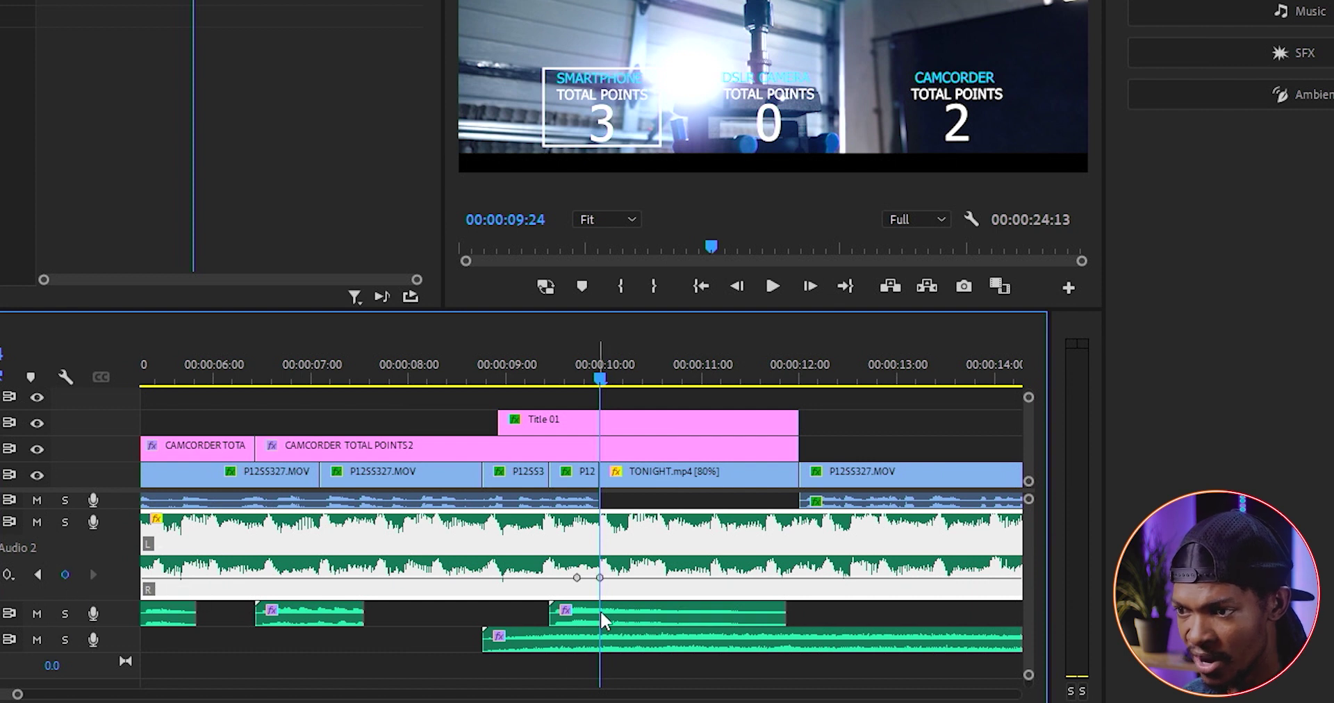
pyautogui.moveTo(600, 579); pyautogui.dragTo(600, 551)
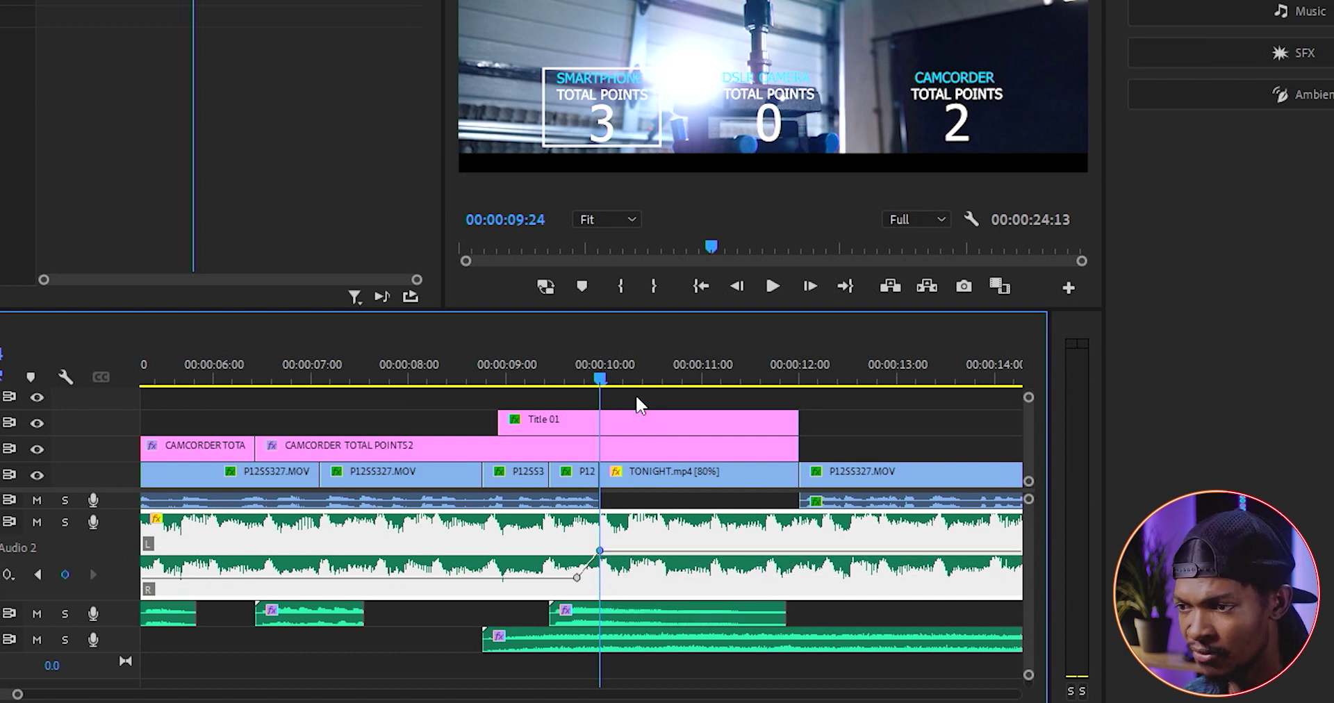
# Step: Add music volume keyframes around the end of TONIGHT.mp4, lower the one at 00:00:12:03 to the earlier level, and play from 00:00:08:04
pyautogui.moveTo(755, 366); pyautogui.dragTo(814, 390)
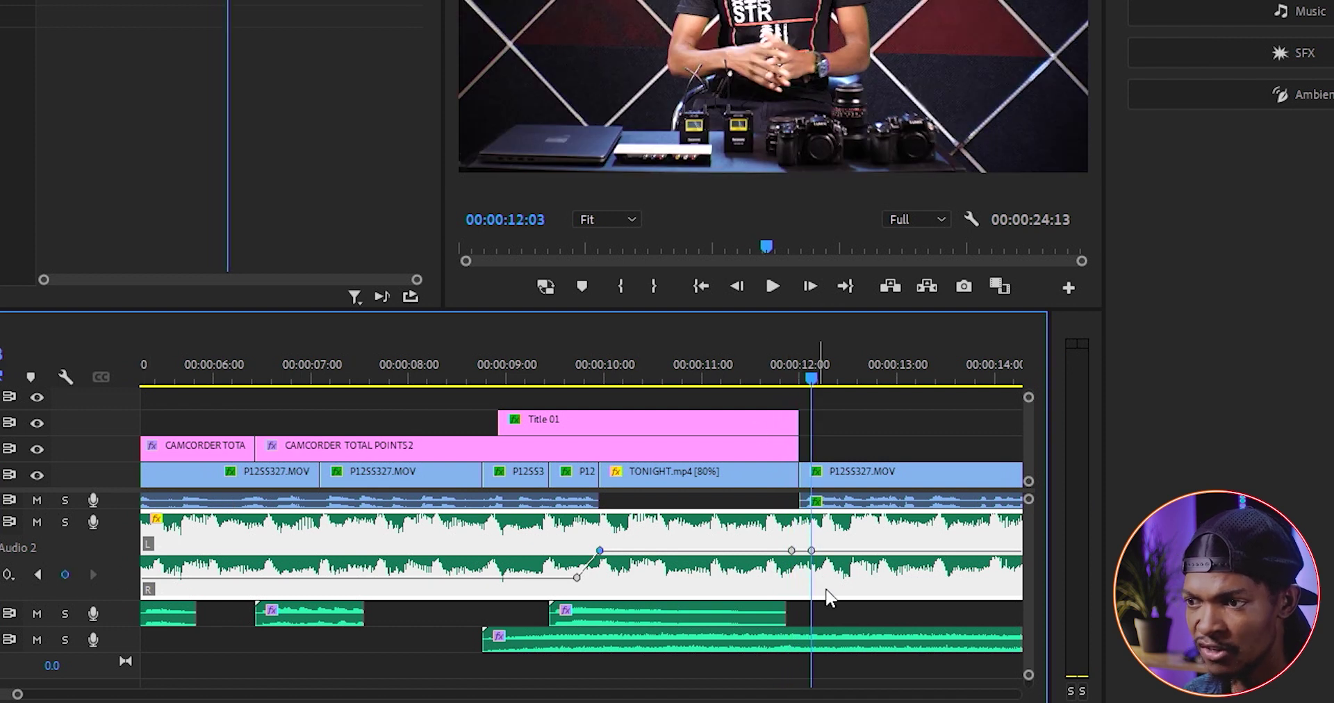
pyautogui.moveTo(811, 551); pyautogui.dragTo(807, 579)
pyautogui.click(425, 351)
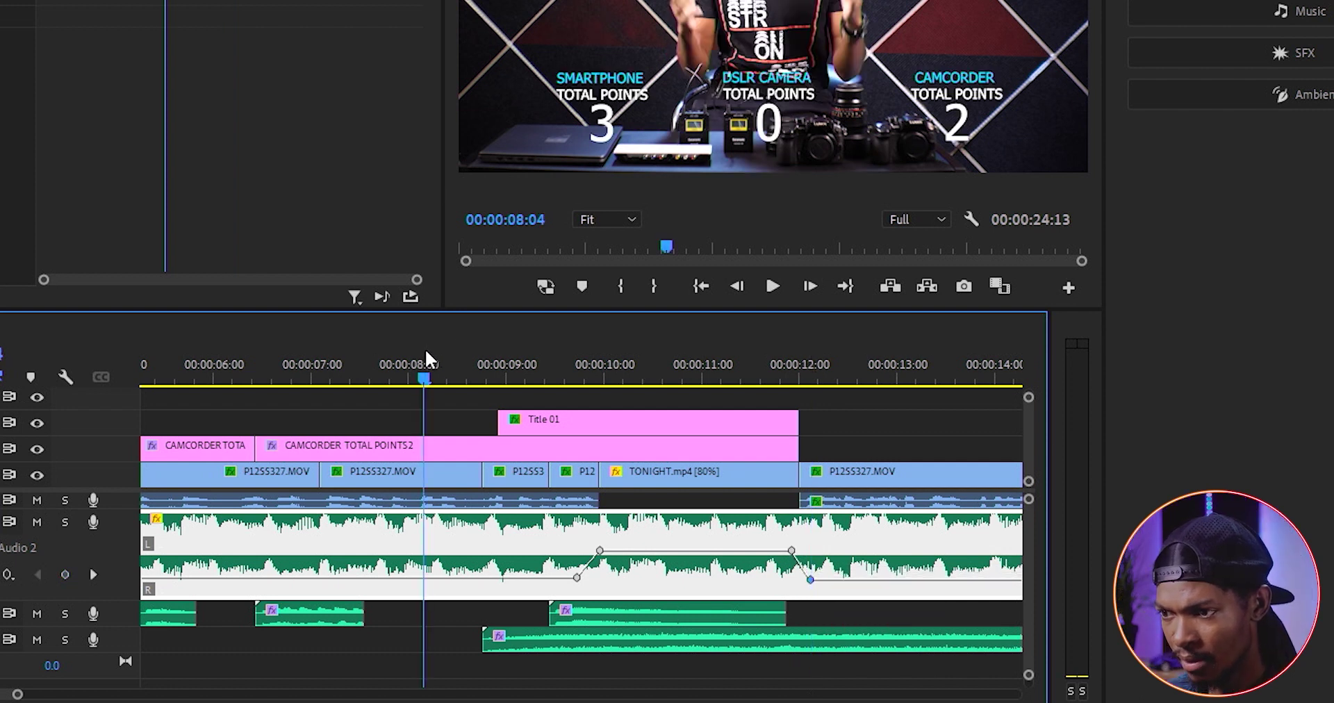
pyautogui.press('space')
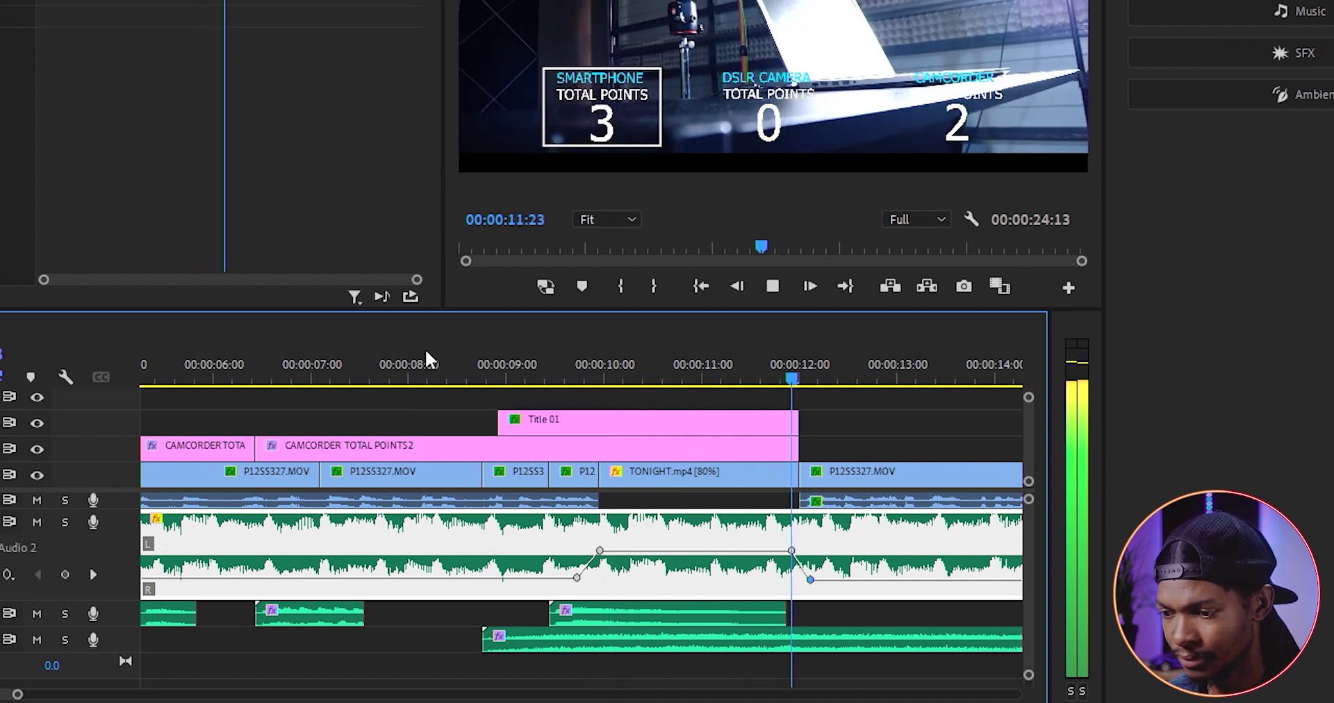
pyautogui.scroll(-5, 605, 467)
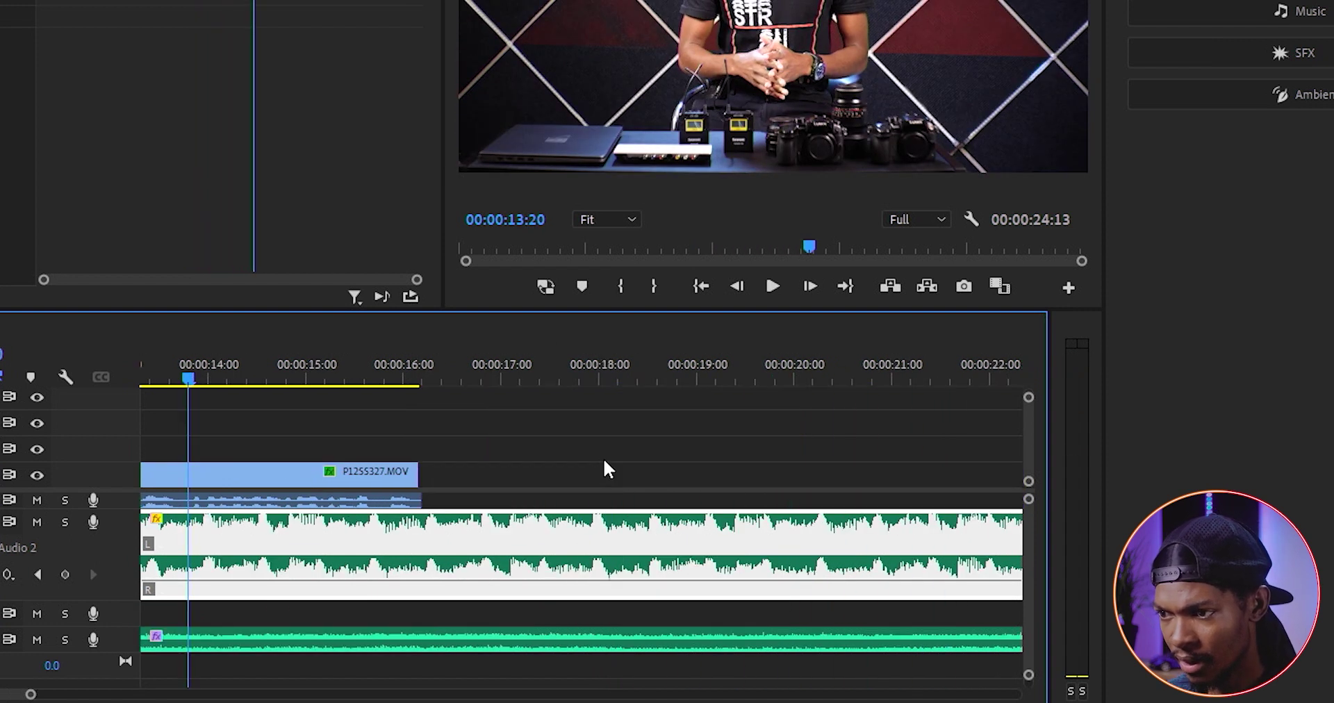